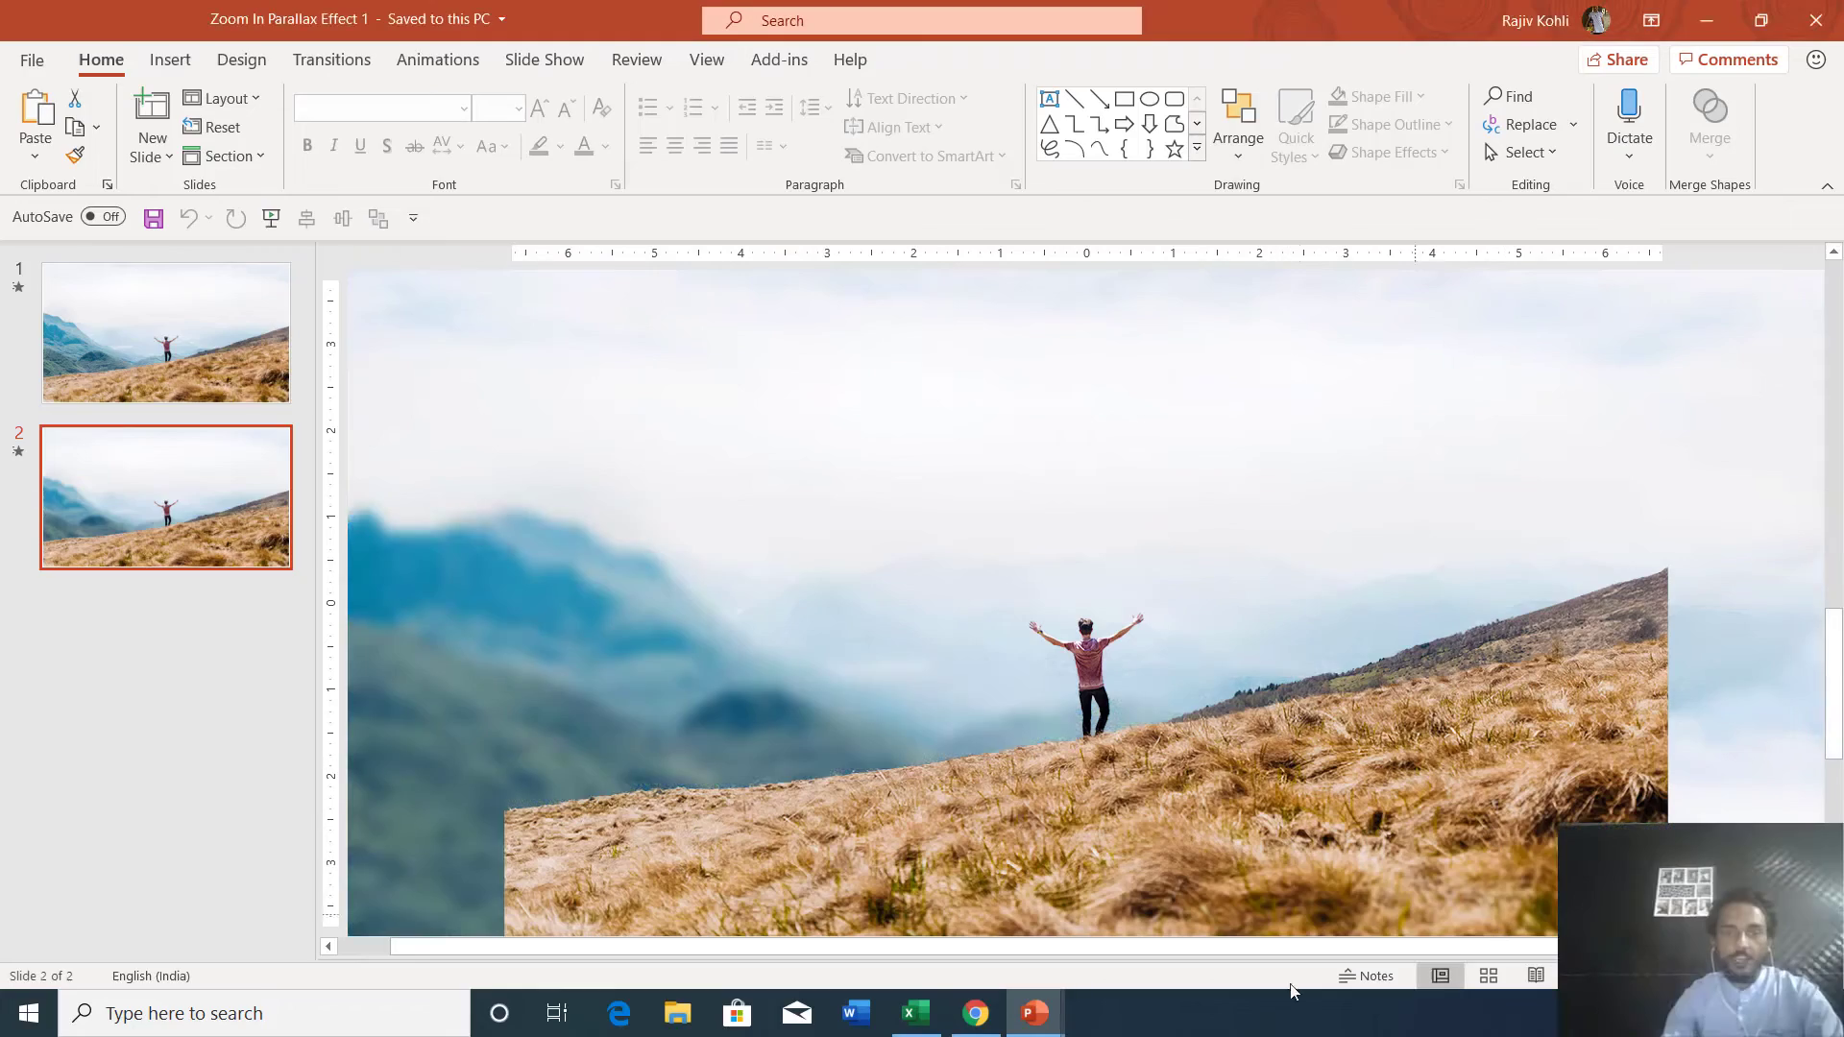
Switch to the Zoom In Parallax Effect 2 presentation, play its slide show and exit it.
{"action": "mouse_move", "coordinate": [1053, 998]}
{"action": "left_click", "coordinate": [1058, 920]}
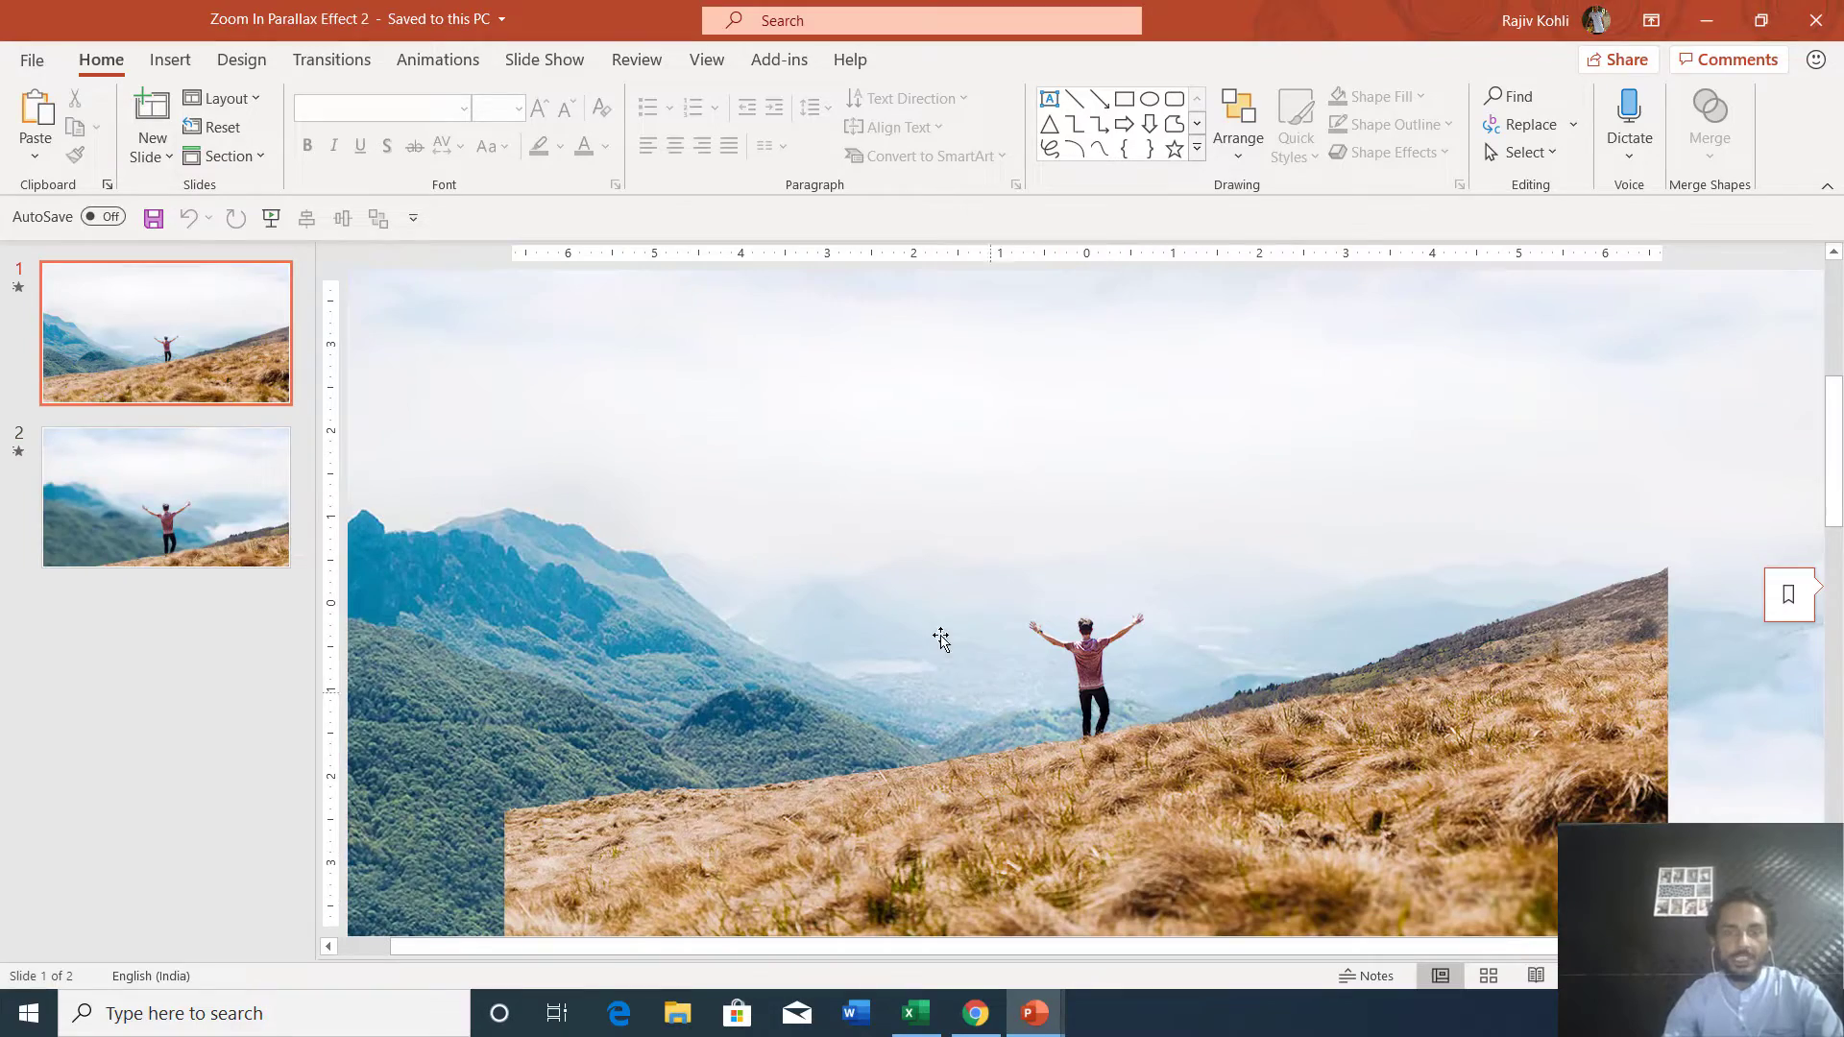
{"action": "left_click", "coordinate": [1583, 977]}
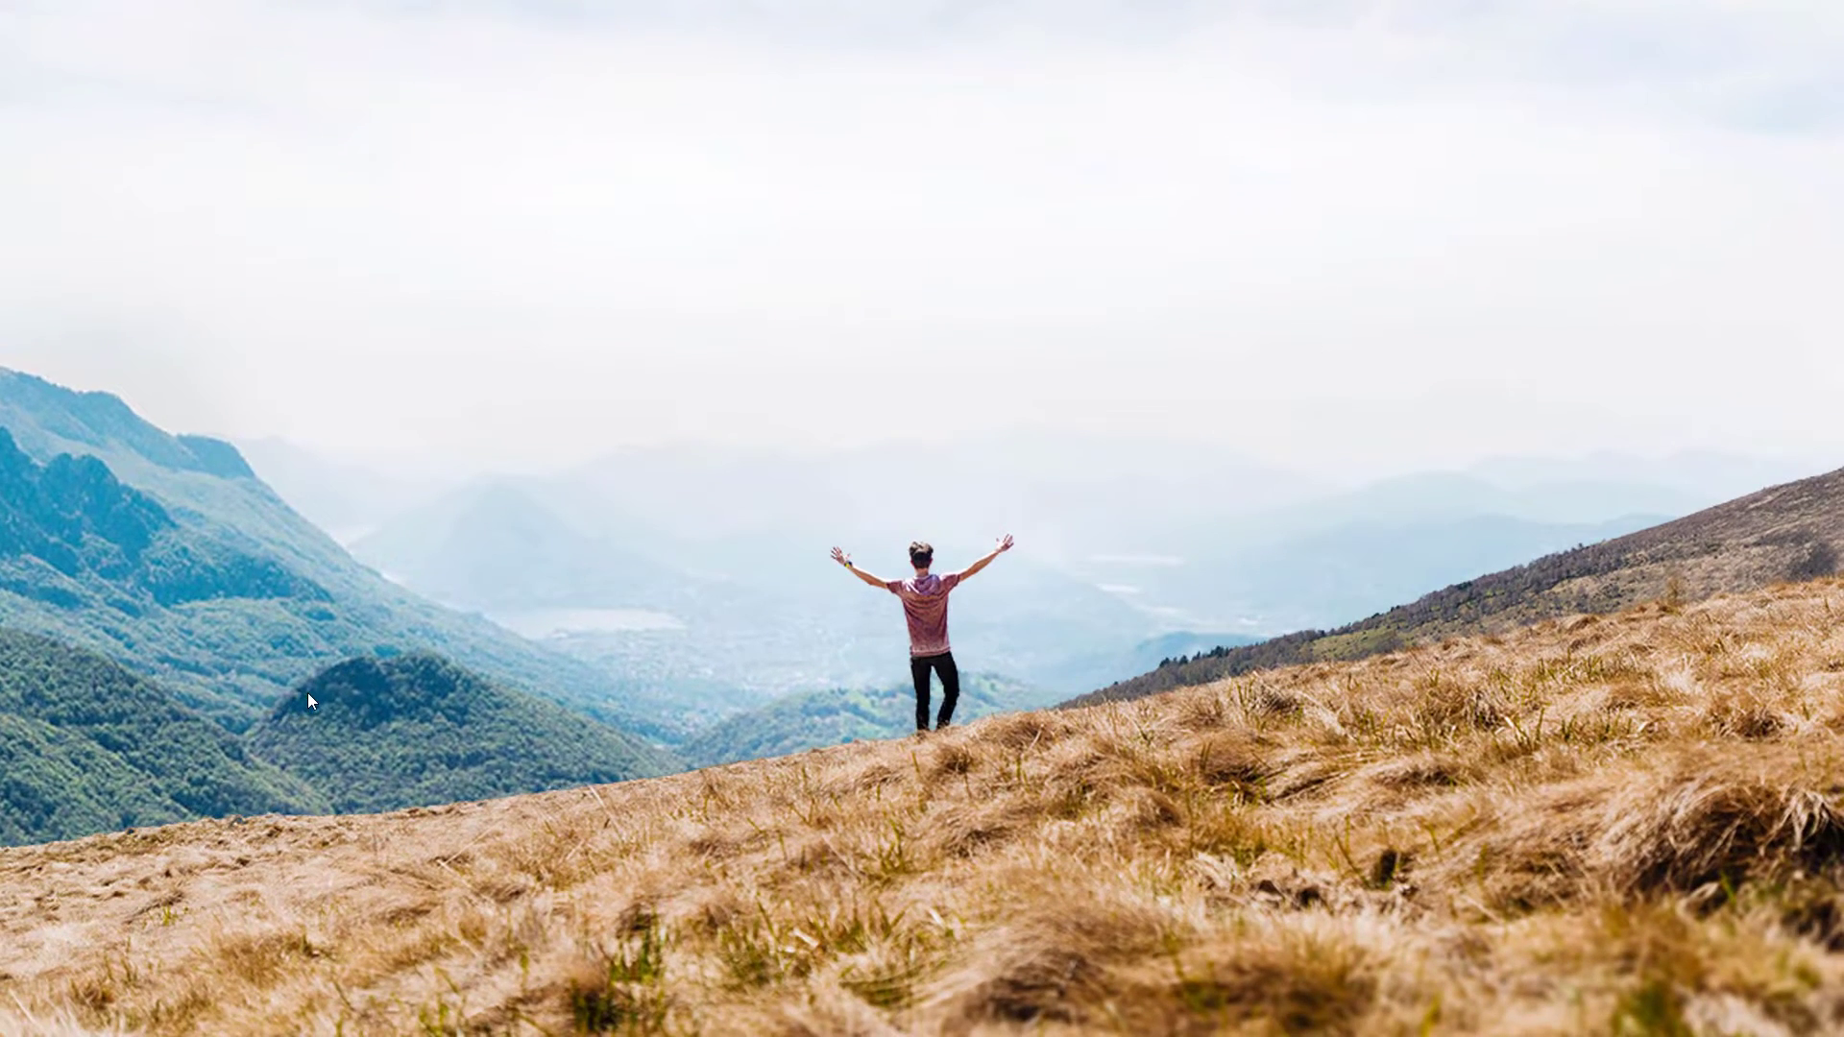
{"action": "key", "text": "Escape"}
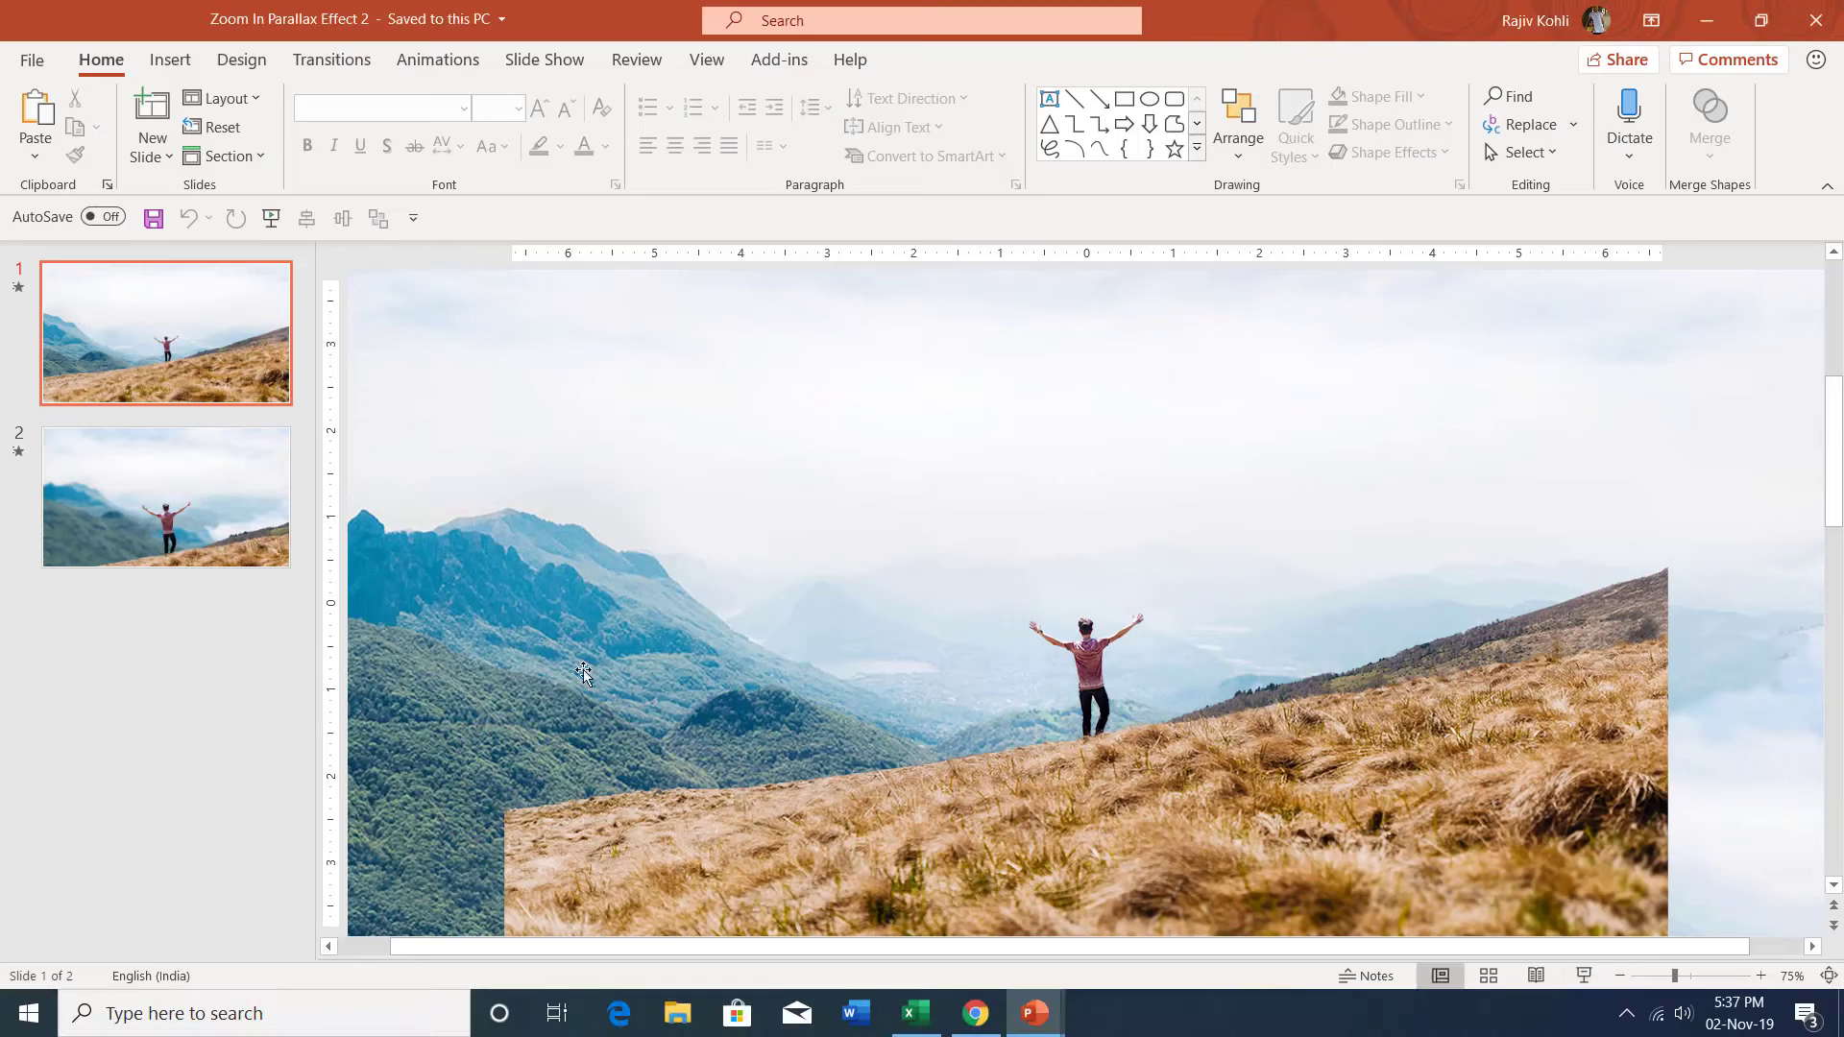
Switch to the Morph Transition presentation, play it from the start, use its Toggle text to change views, and exit the show.
{"action": "mouse_move", "coordinate": [1035, 1013]}
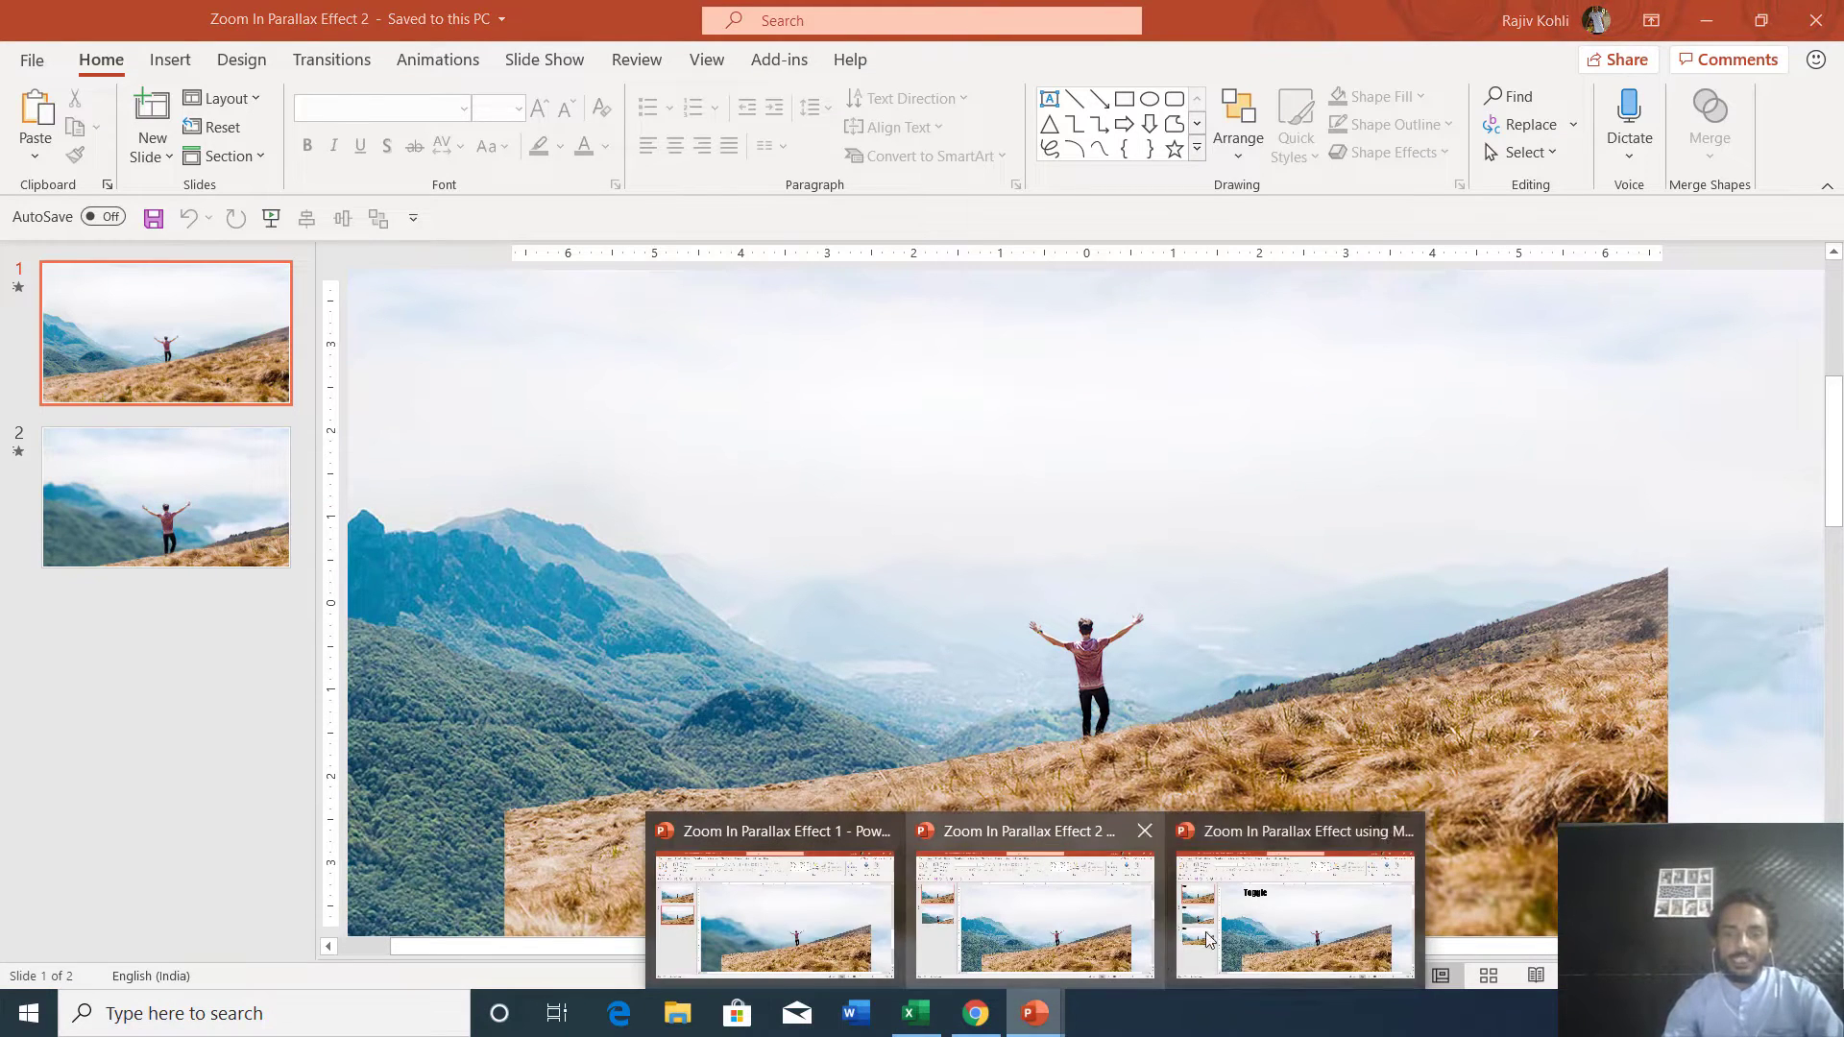
{"action": "left_click", "coordinate": [1290, 918]}
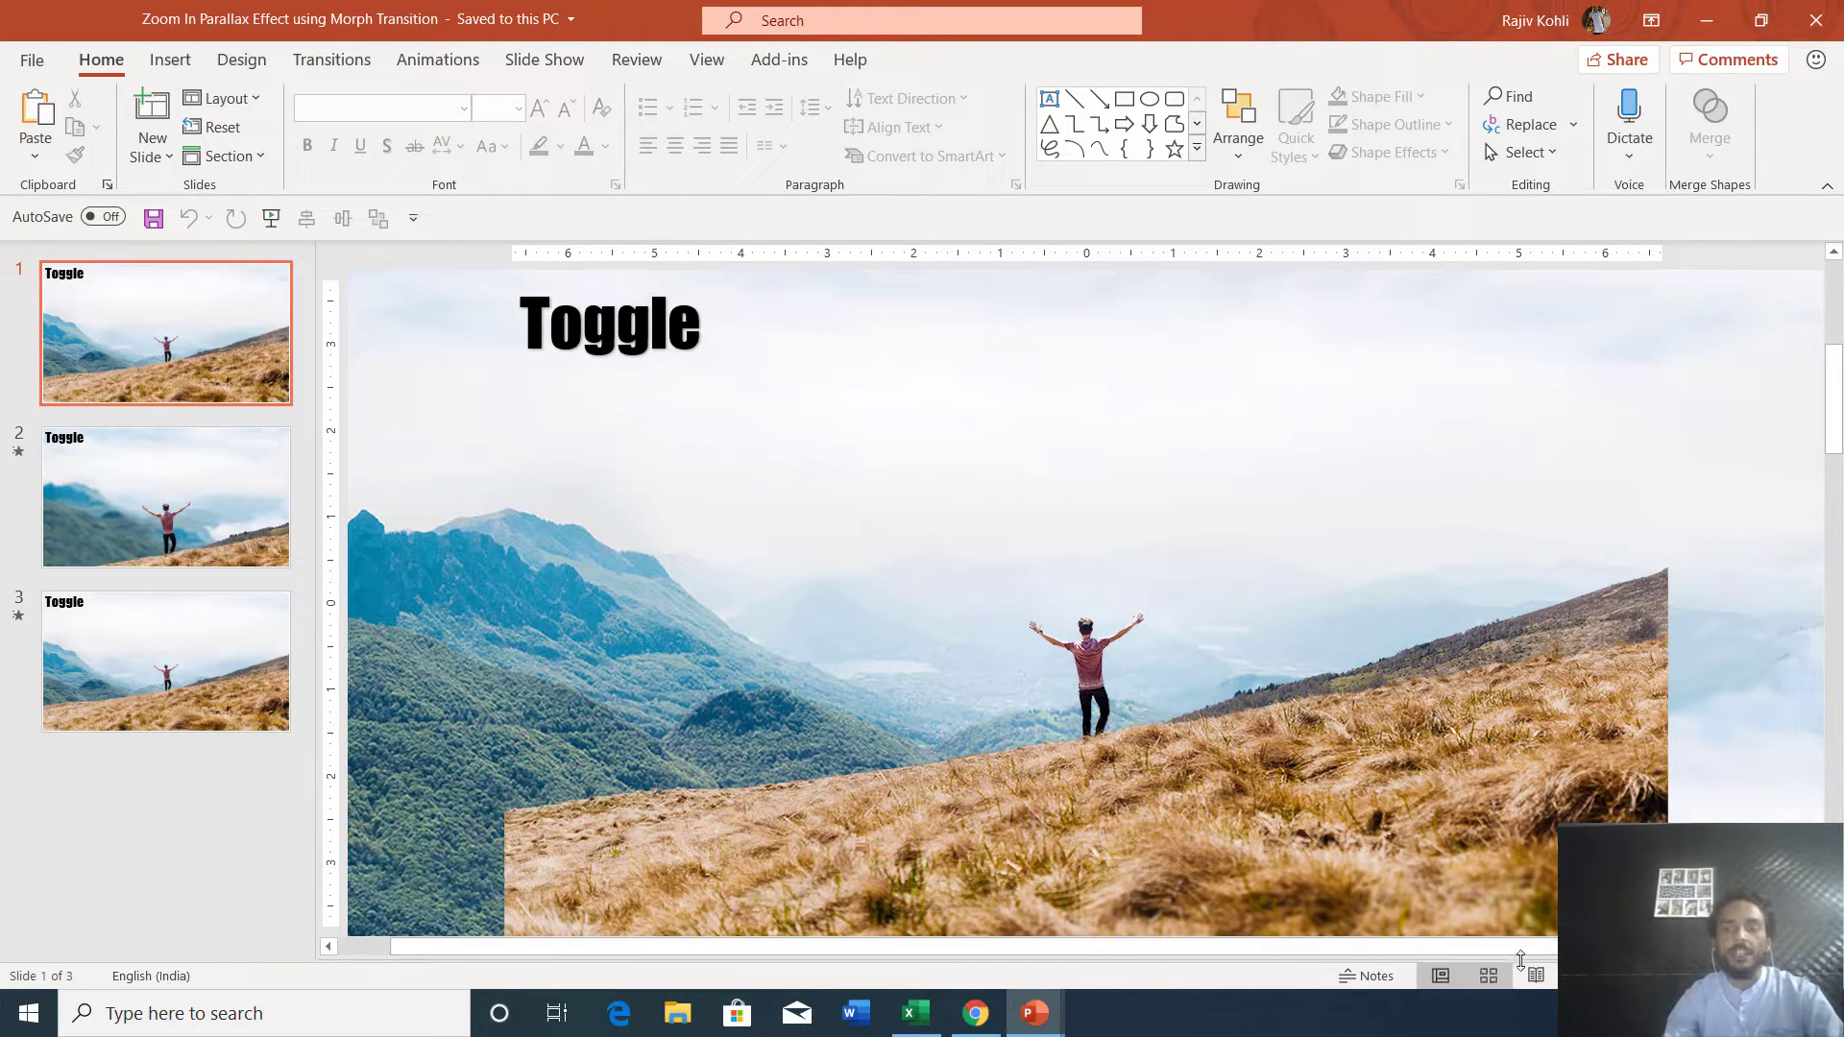
{"action": "key", "text": "F5"}
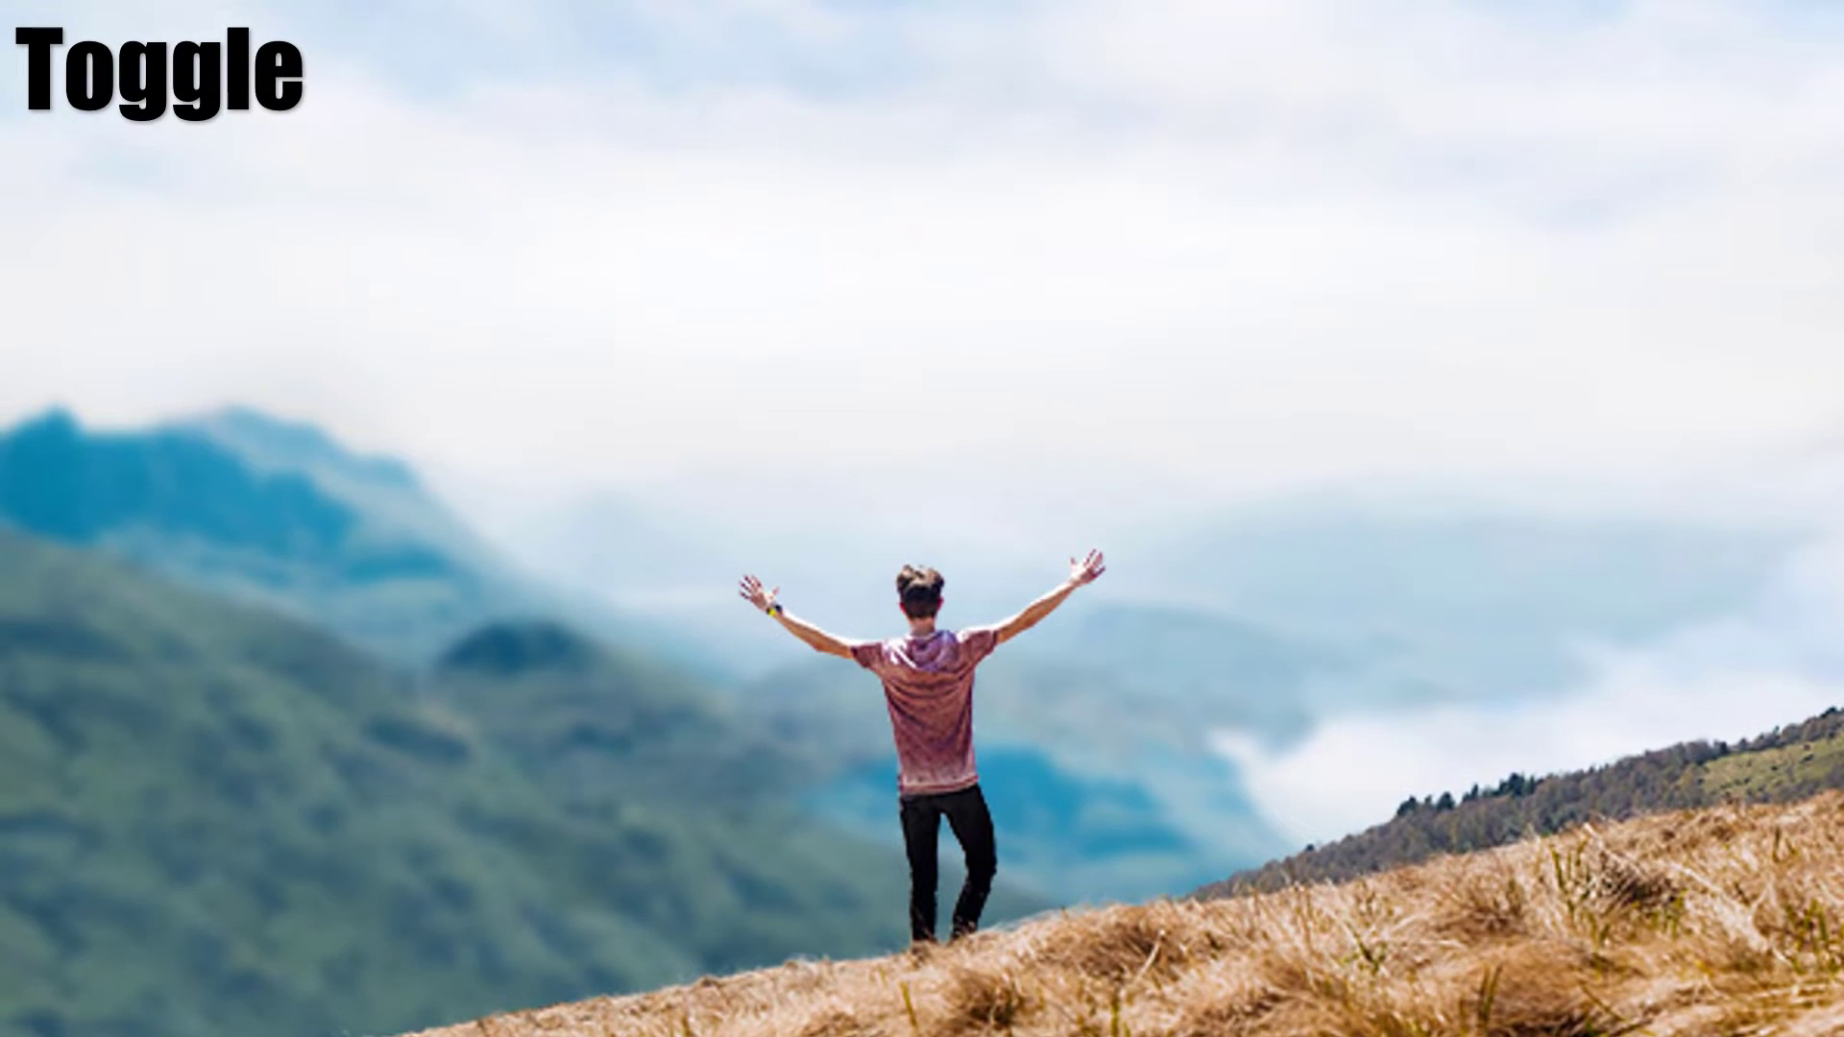
{"action": "left_click", "coordinate": [256, 96]}
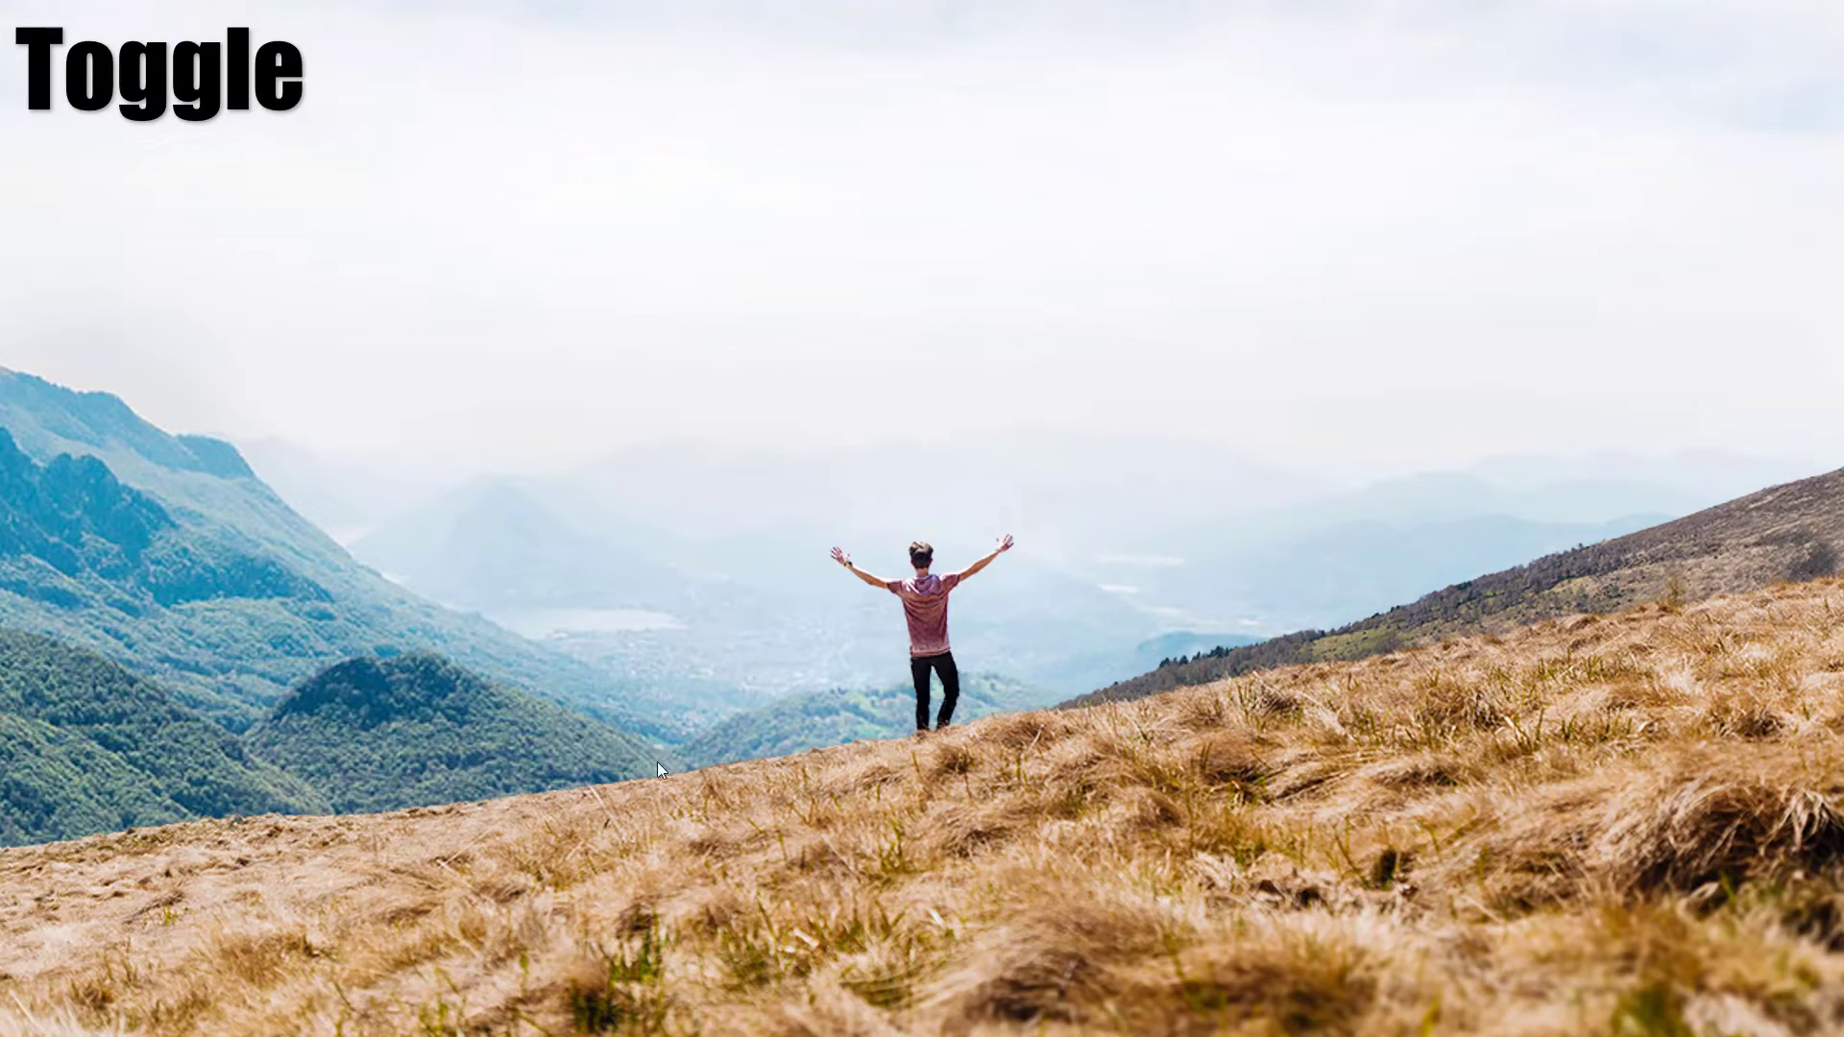
{"action": "key", "text": "Escape"}
Return to the Zoom In Parallax Effect 1 presentation and open the Selection pane for slide 1.
{"action": "left_click", "coordinate": [1239, 898]}
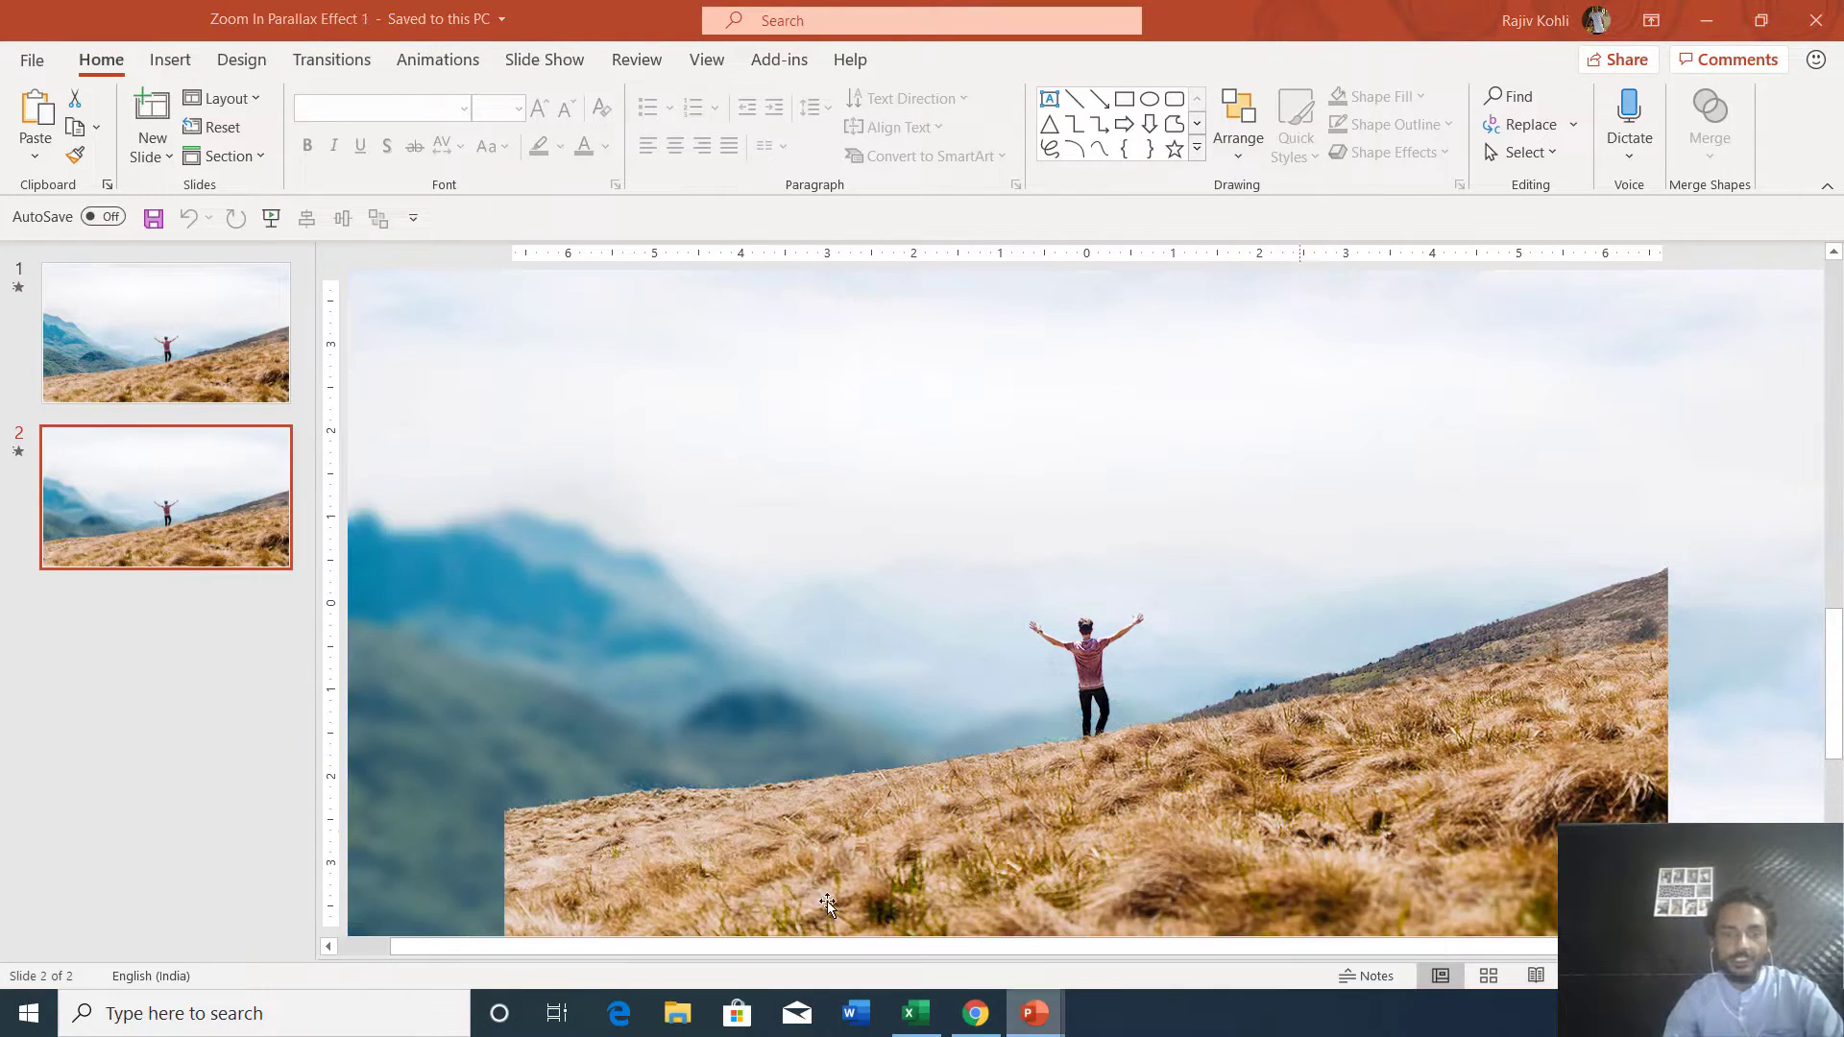
{"action": "left_click", "coordinate": [207, 379]}
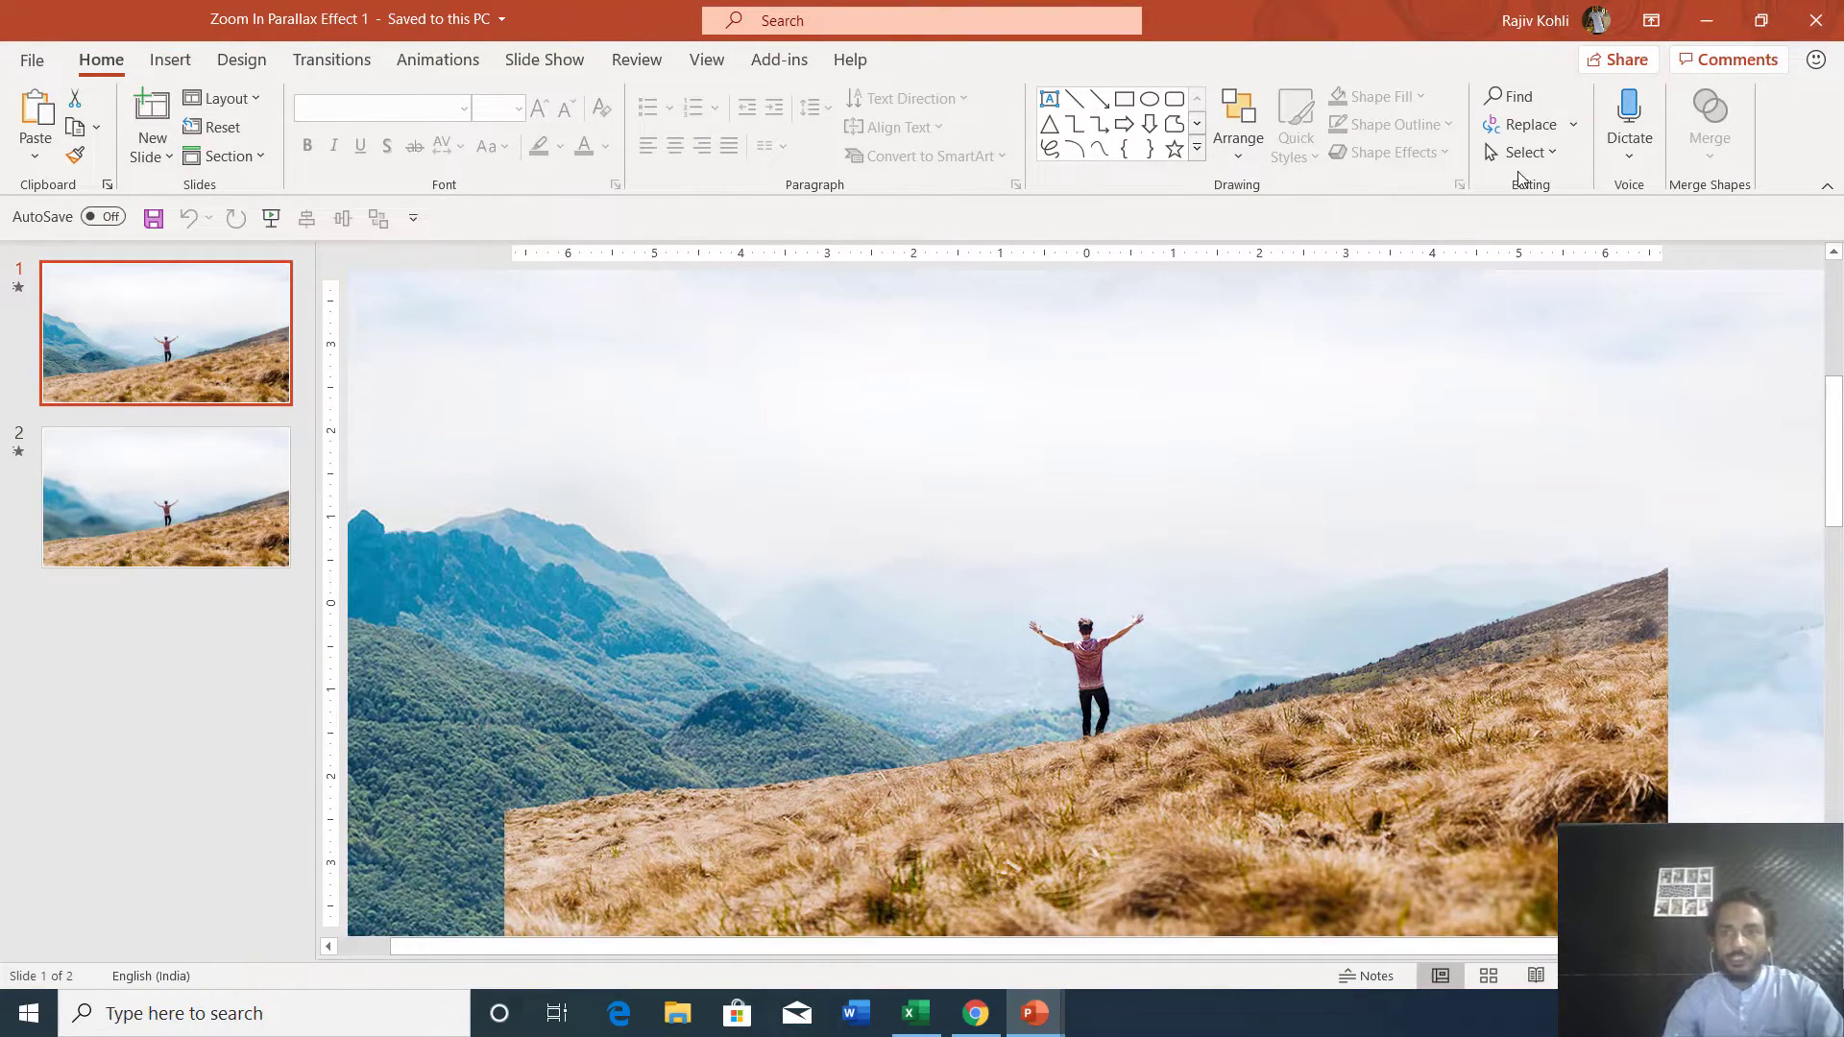
{"action": "left_click", "coordinate": [1539, 158]}
{"action": "left_click", "coordinate": [1555, 255]}
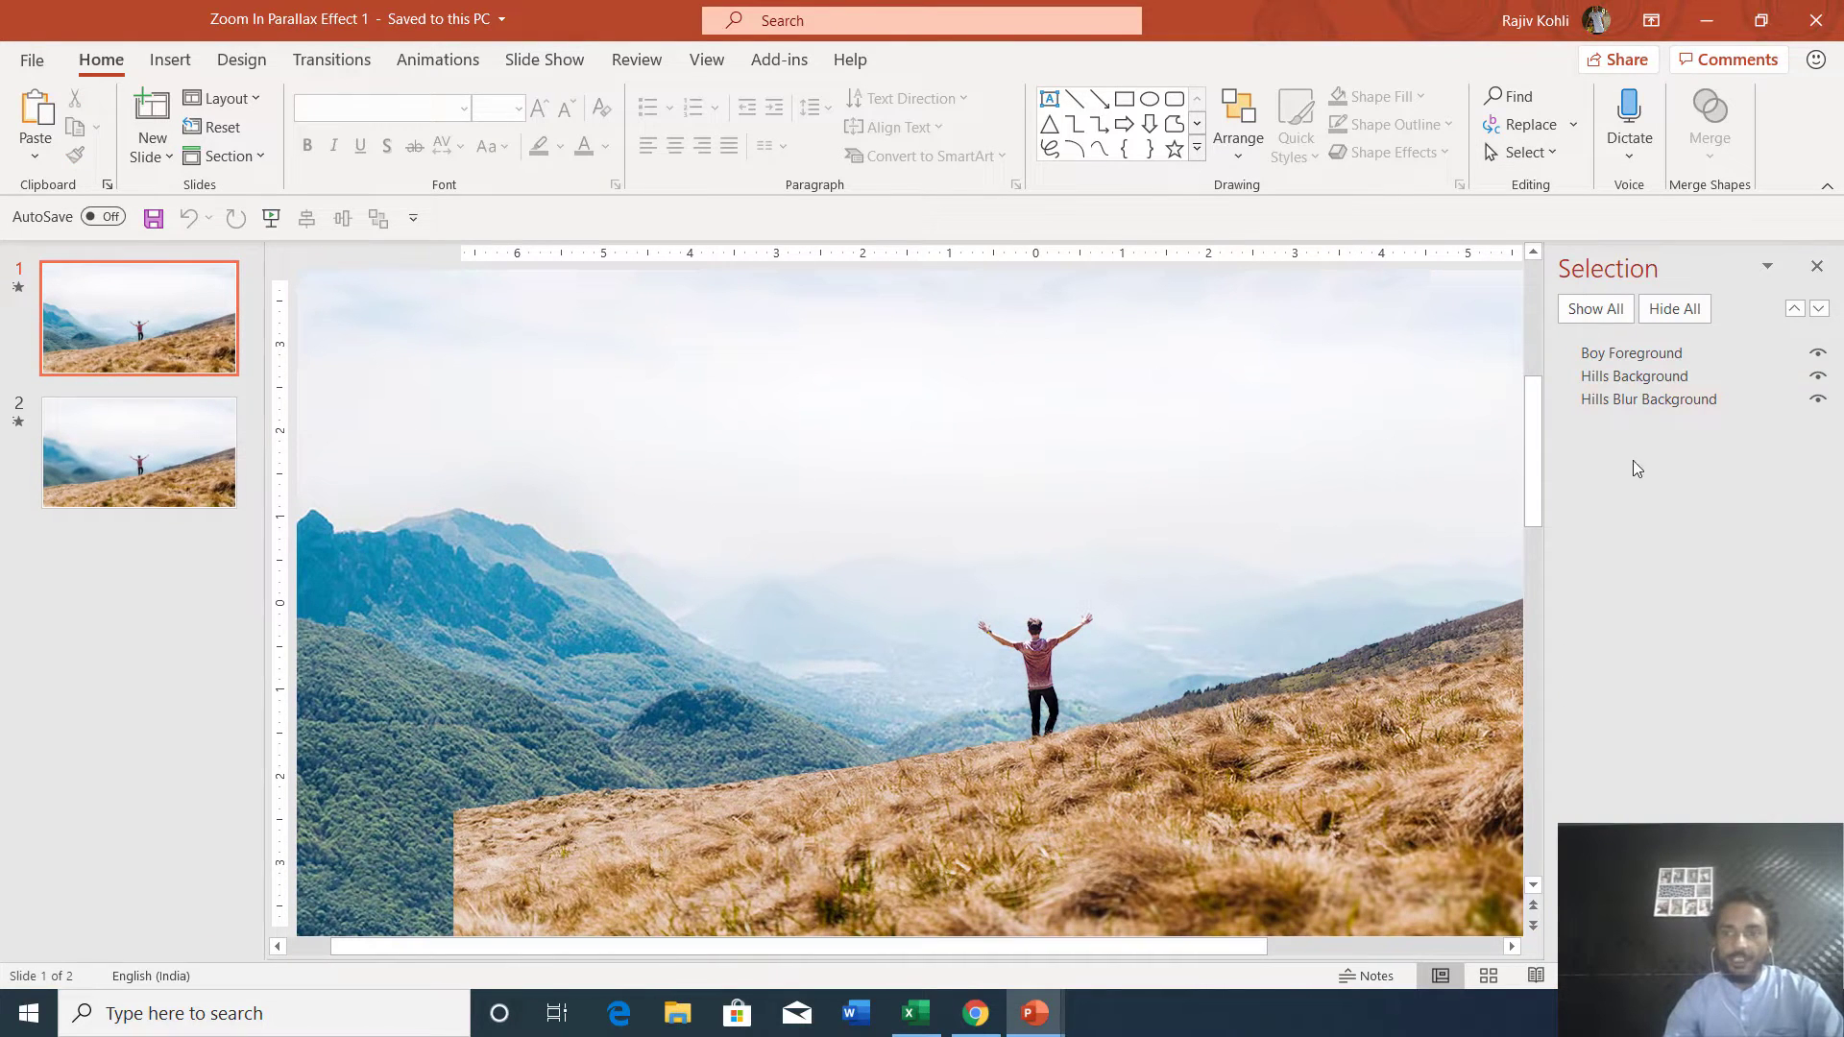
Hide all the picture layers on slide 1 and reveal Boy Foreground and Hills Background one after the other.
{"action": "left_click", "coordinate": [1675, 309]}
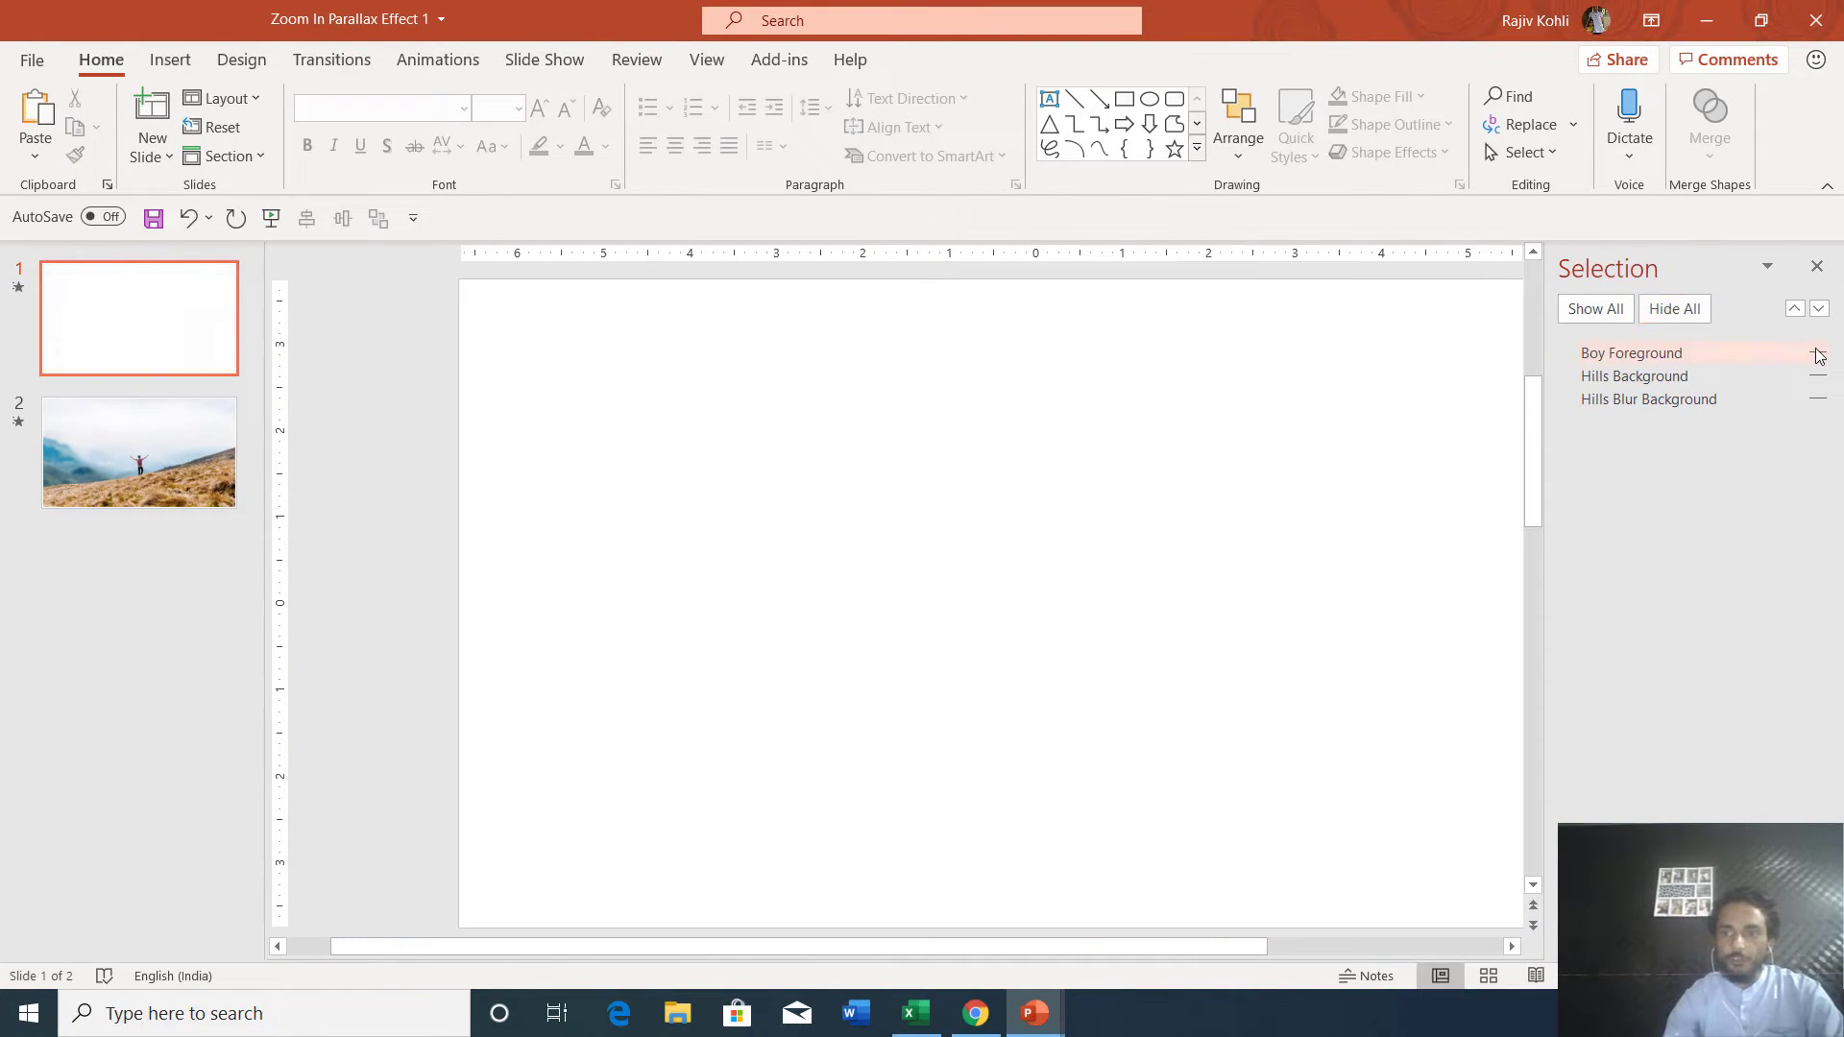
{"action": "left_click", "coordinate": [1818, 353]}
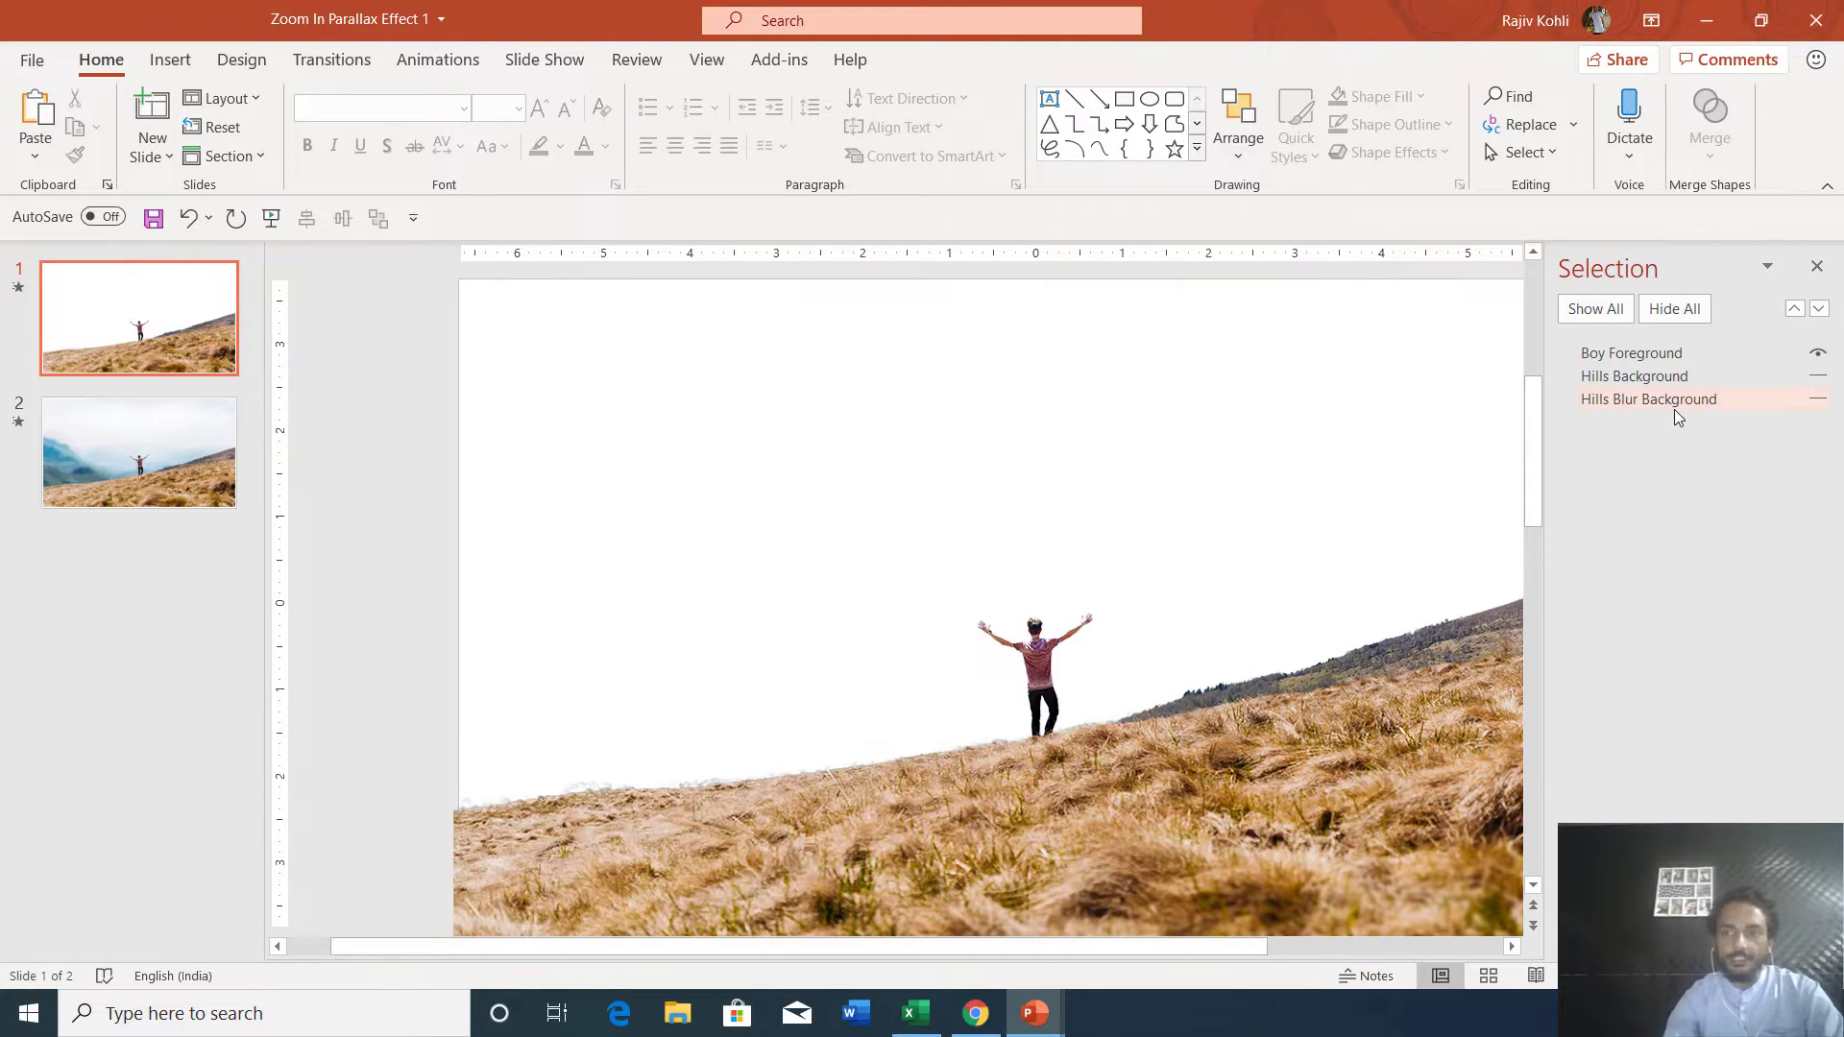
{"action": "left_click", "coordinate": [1817, 379]}
{"action": "left_click", "coordinate": [940, 484]}
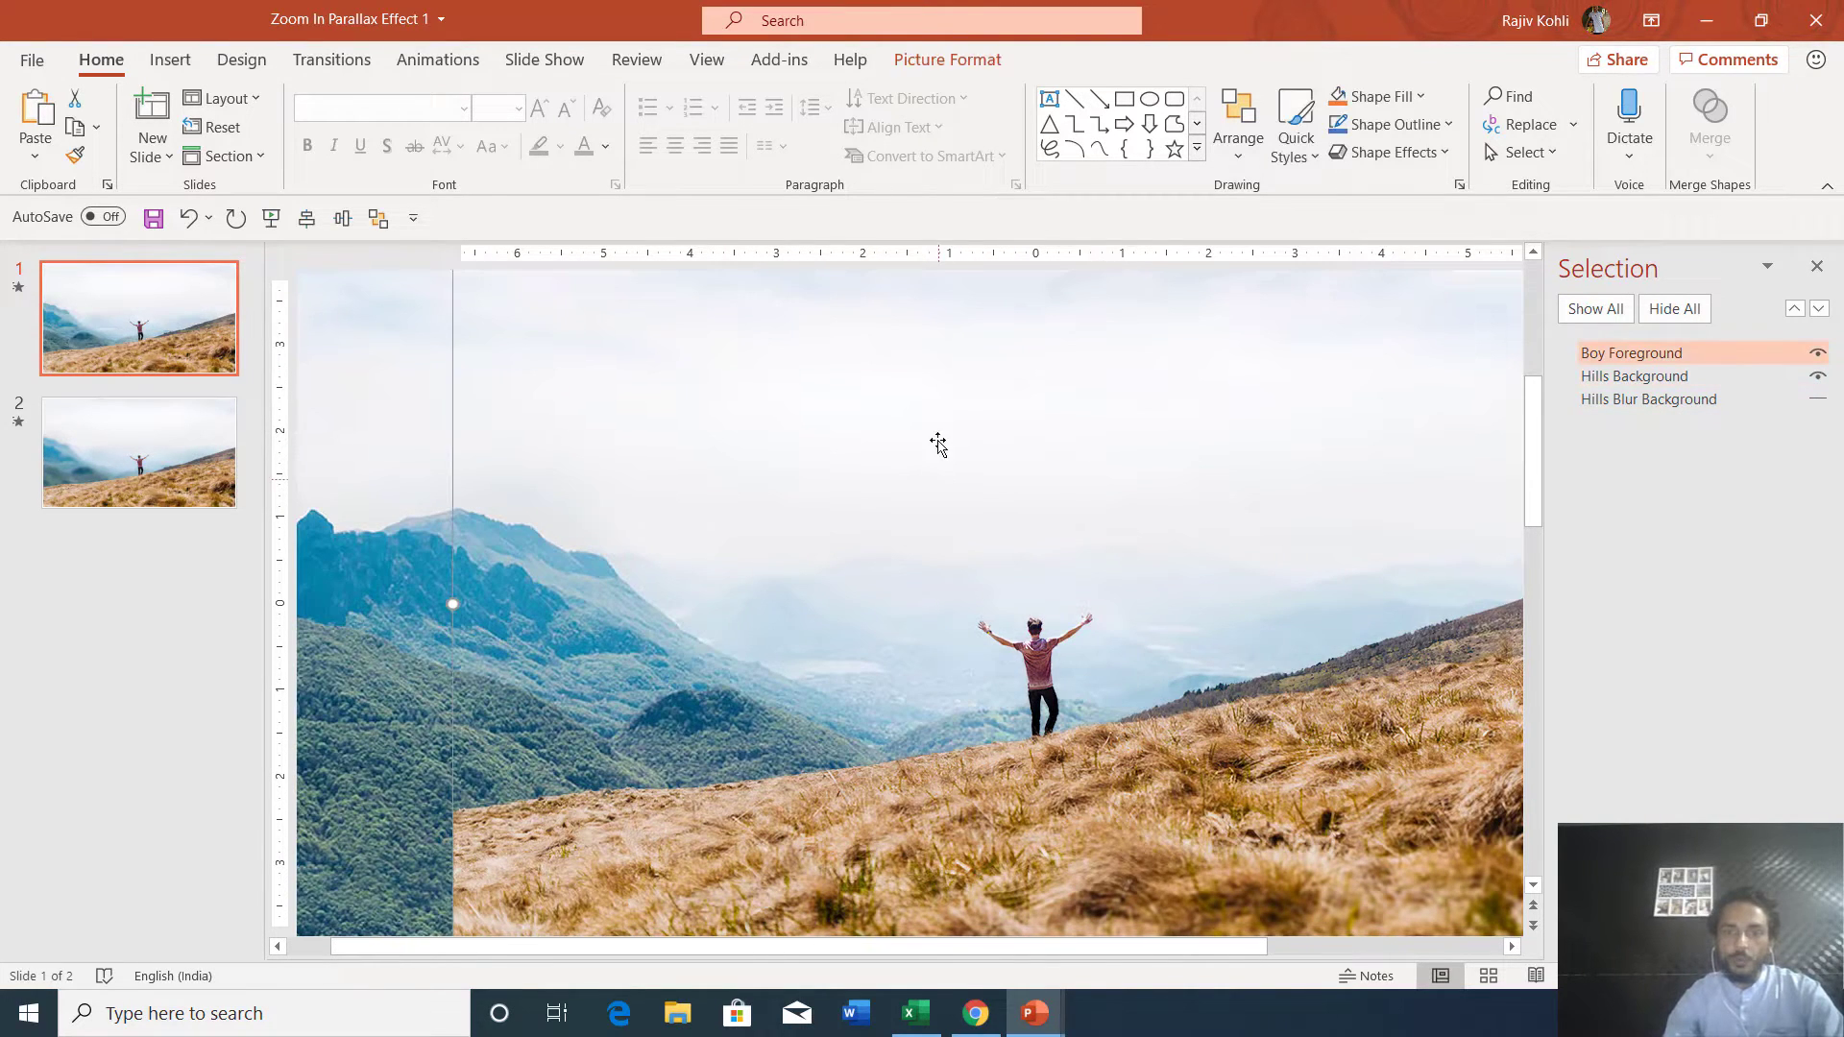
Review the Send Backward options for the Boy Foreground picture and check the size of the Hills Background picture.
{"action": "left_click", "coordinate": [973, 57]}
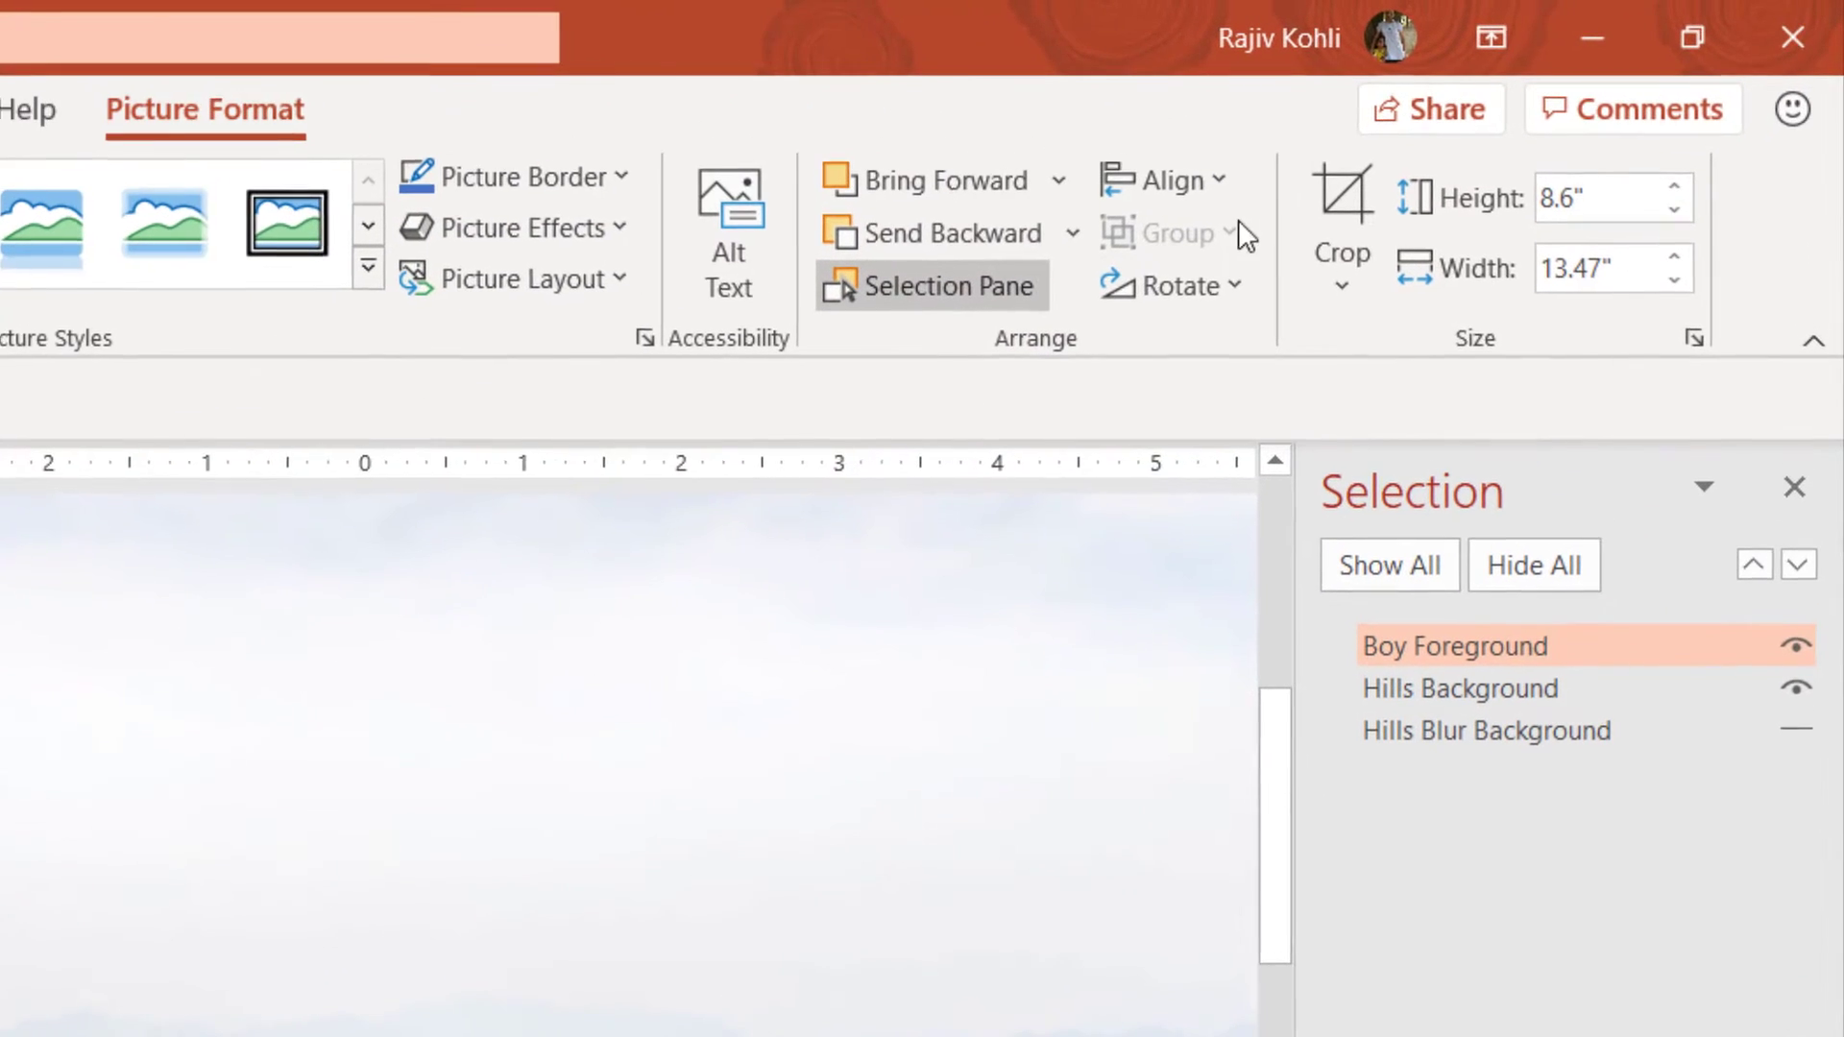
{"action": "left_click", "coordinate": [1075, 244]}
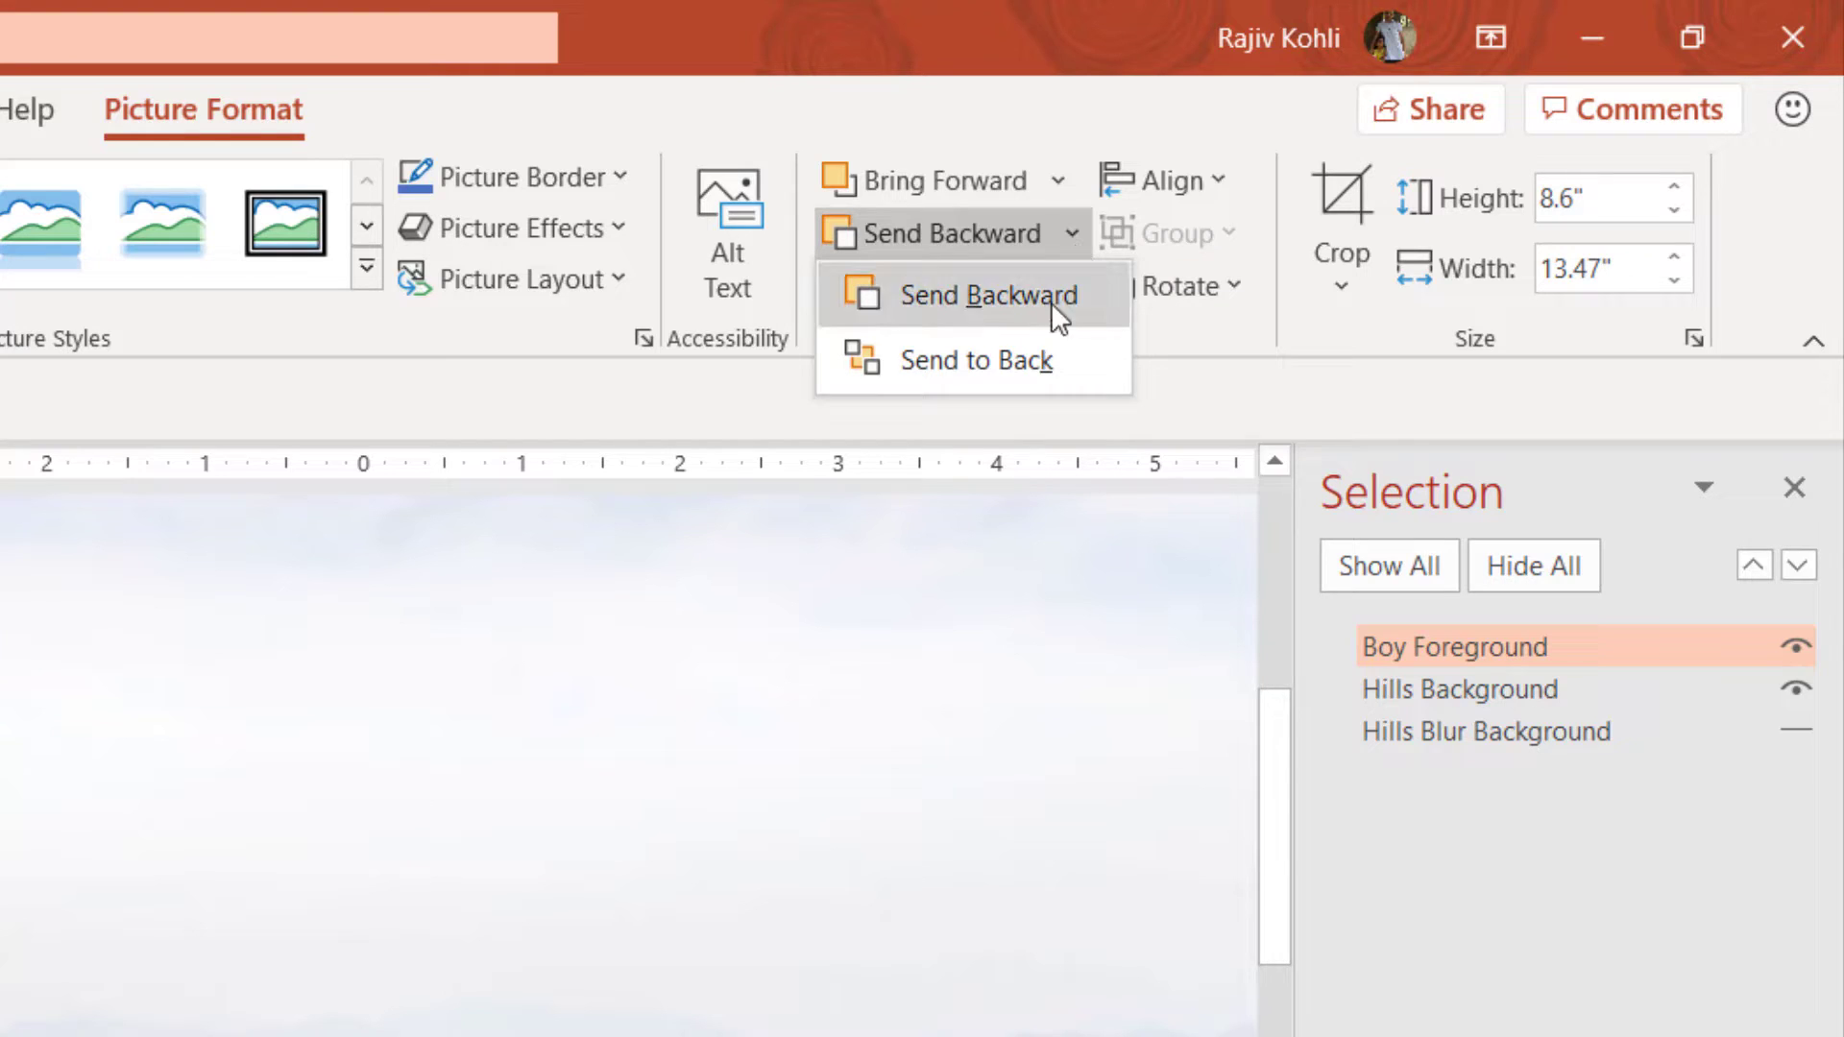
{"action": "left_click", "coordinate": [1393, 753]}
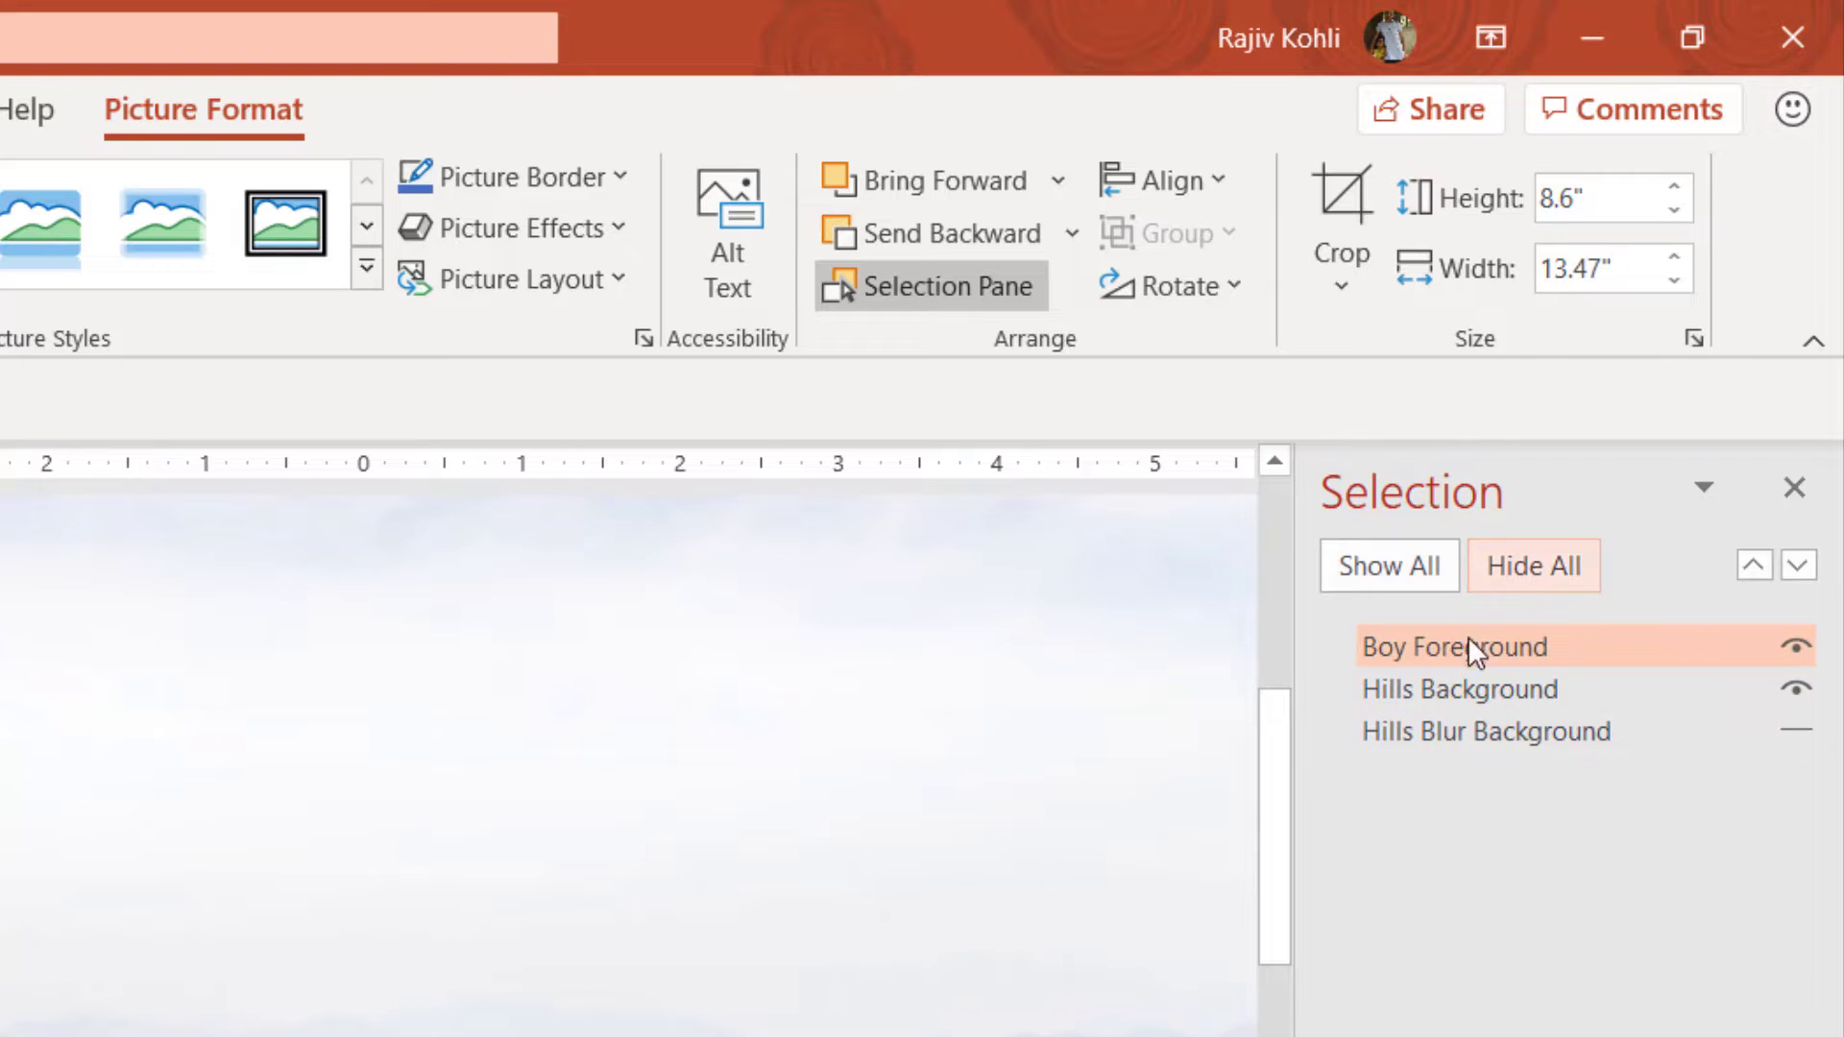
{"action": "left_click", "coordinate": [1389, 651]}
{"action": "left_click", "coordinate": [1301, 654]}
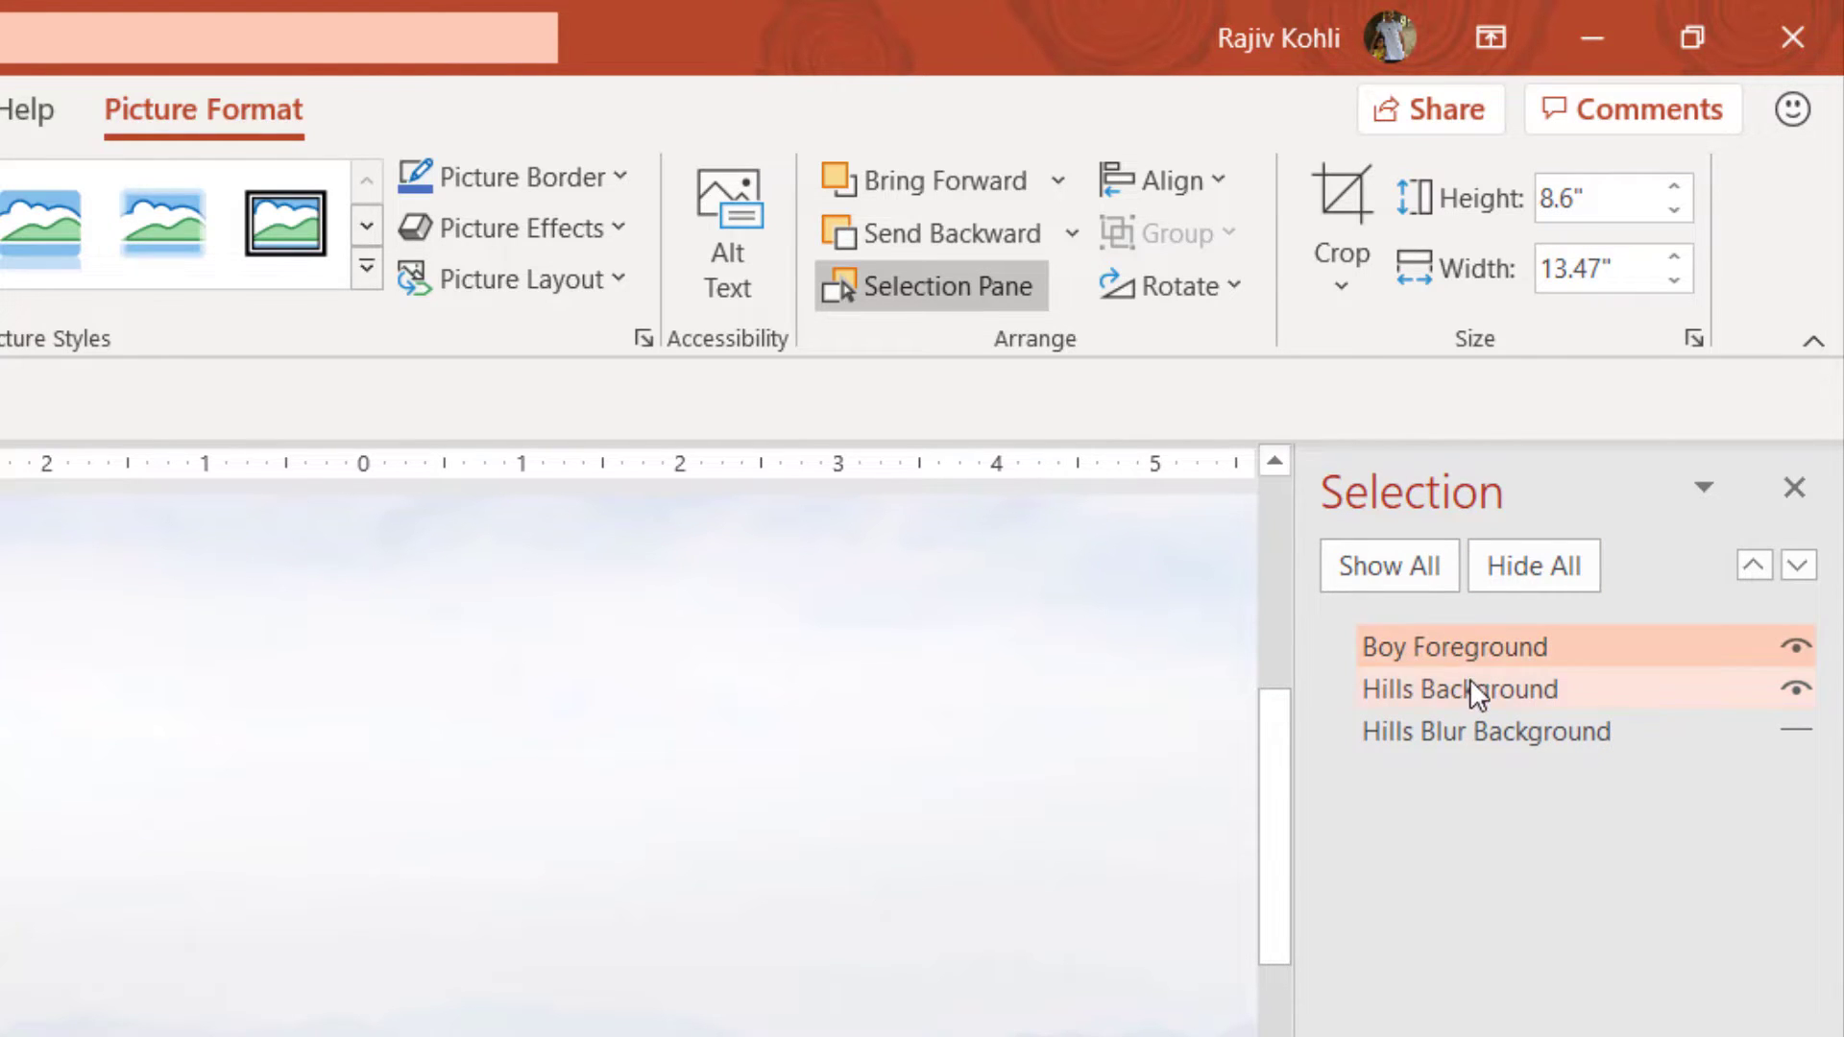
{"action": "left_click", "coordinate": [1507, 700]}
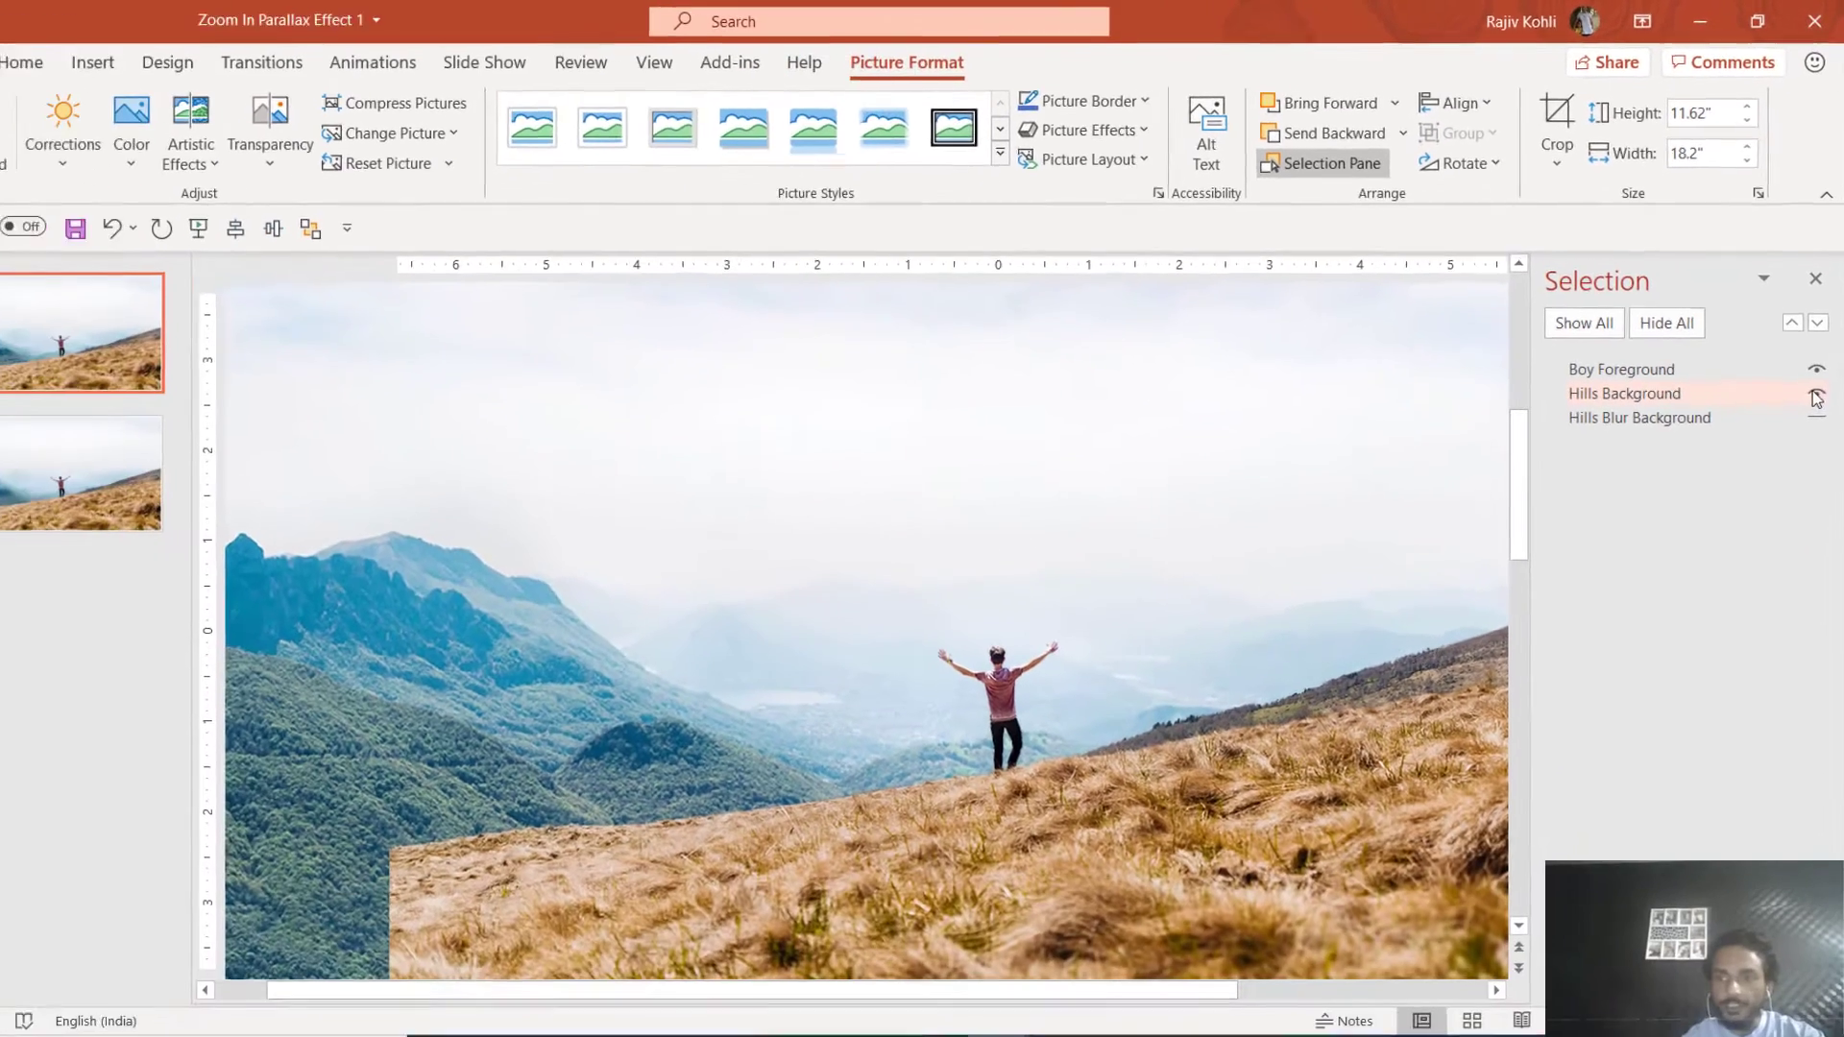
Hide Boy Foreground and Hills Background so that only the Hills Blur Background layer is shown.
{"action": "left_click", "coordinate": [1797, 686]}
{"action": "left_click", "coordinate": [1818, 355]}
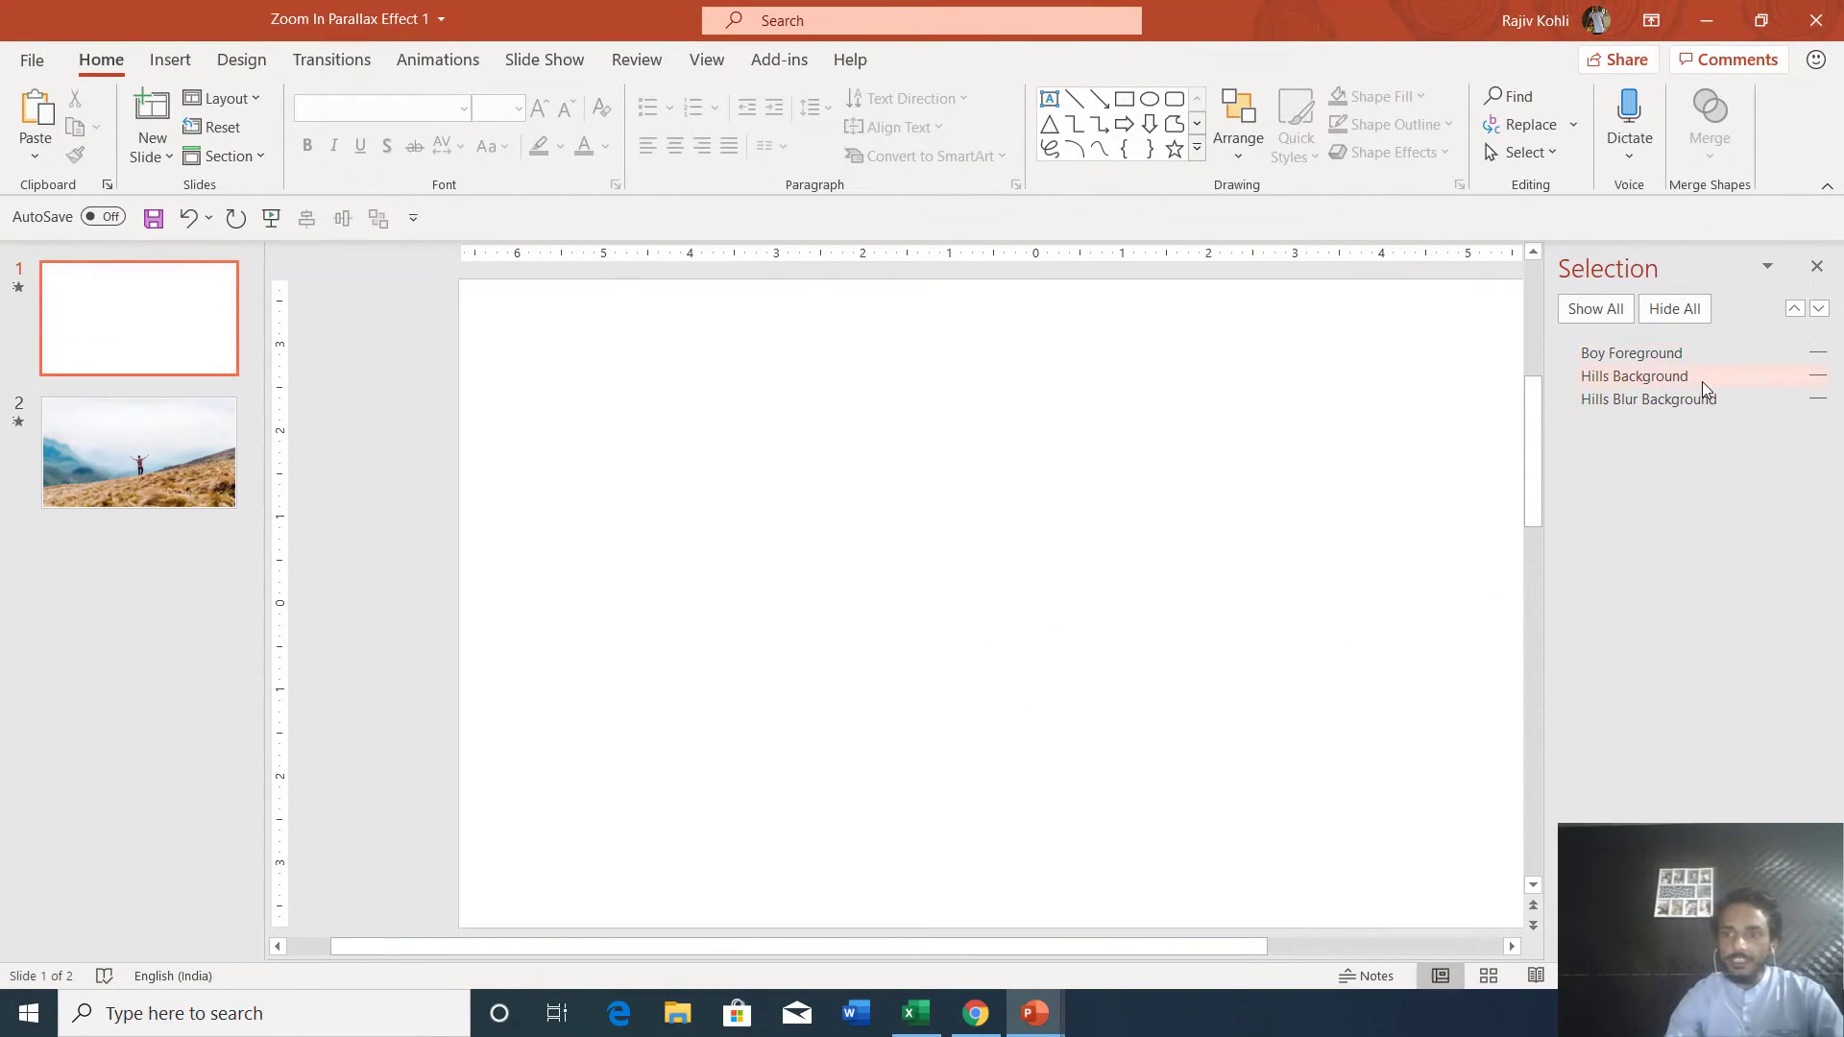
{"action": "left_click", "coordinate": [1818, 376]}
{"action": "left_click", "coordinate": [1818, 375]}
{"action": "left_click", "coordinate": [1818, 398]}
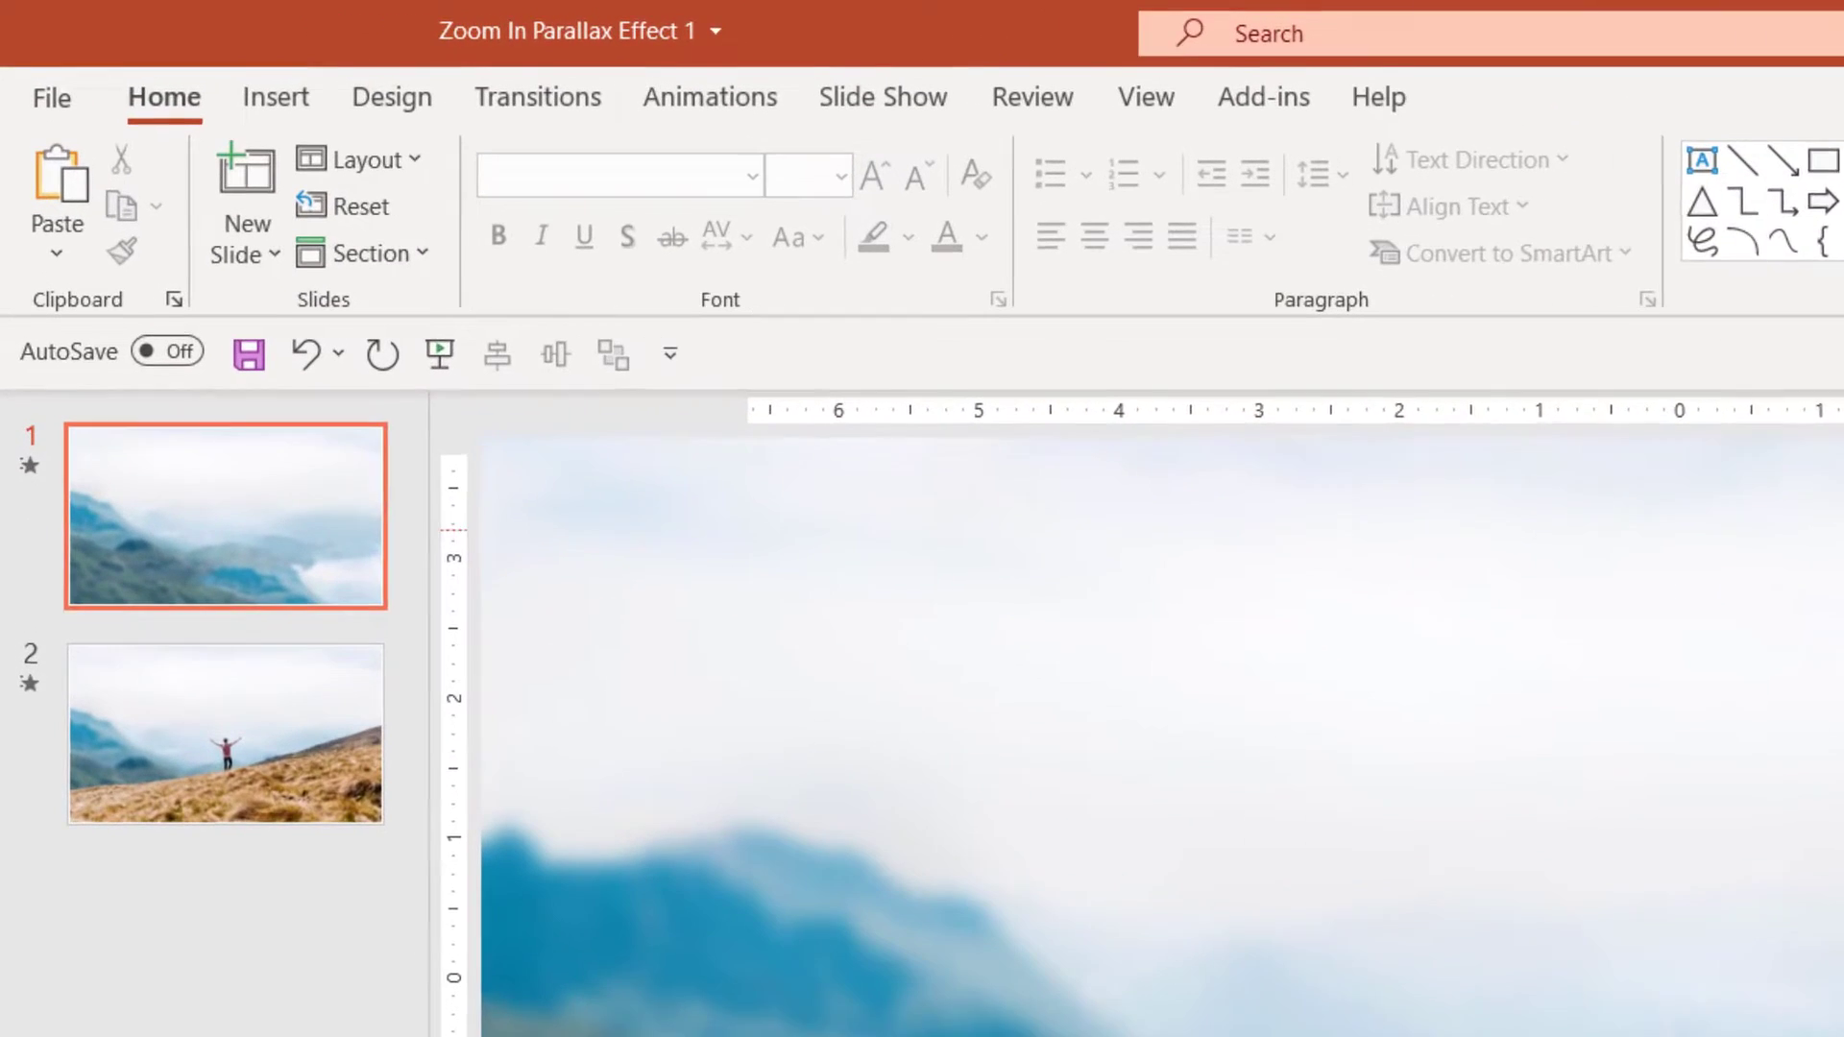
Apply the Blur artistic effect to the Hills Blur Background picture.
{"action": "left_click", "coordinate": [749, 445]}
{"action": "left_click", "coordinate": [1576, 102]}
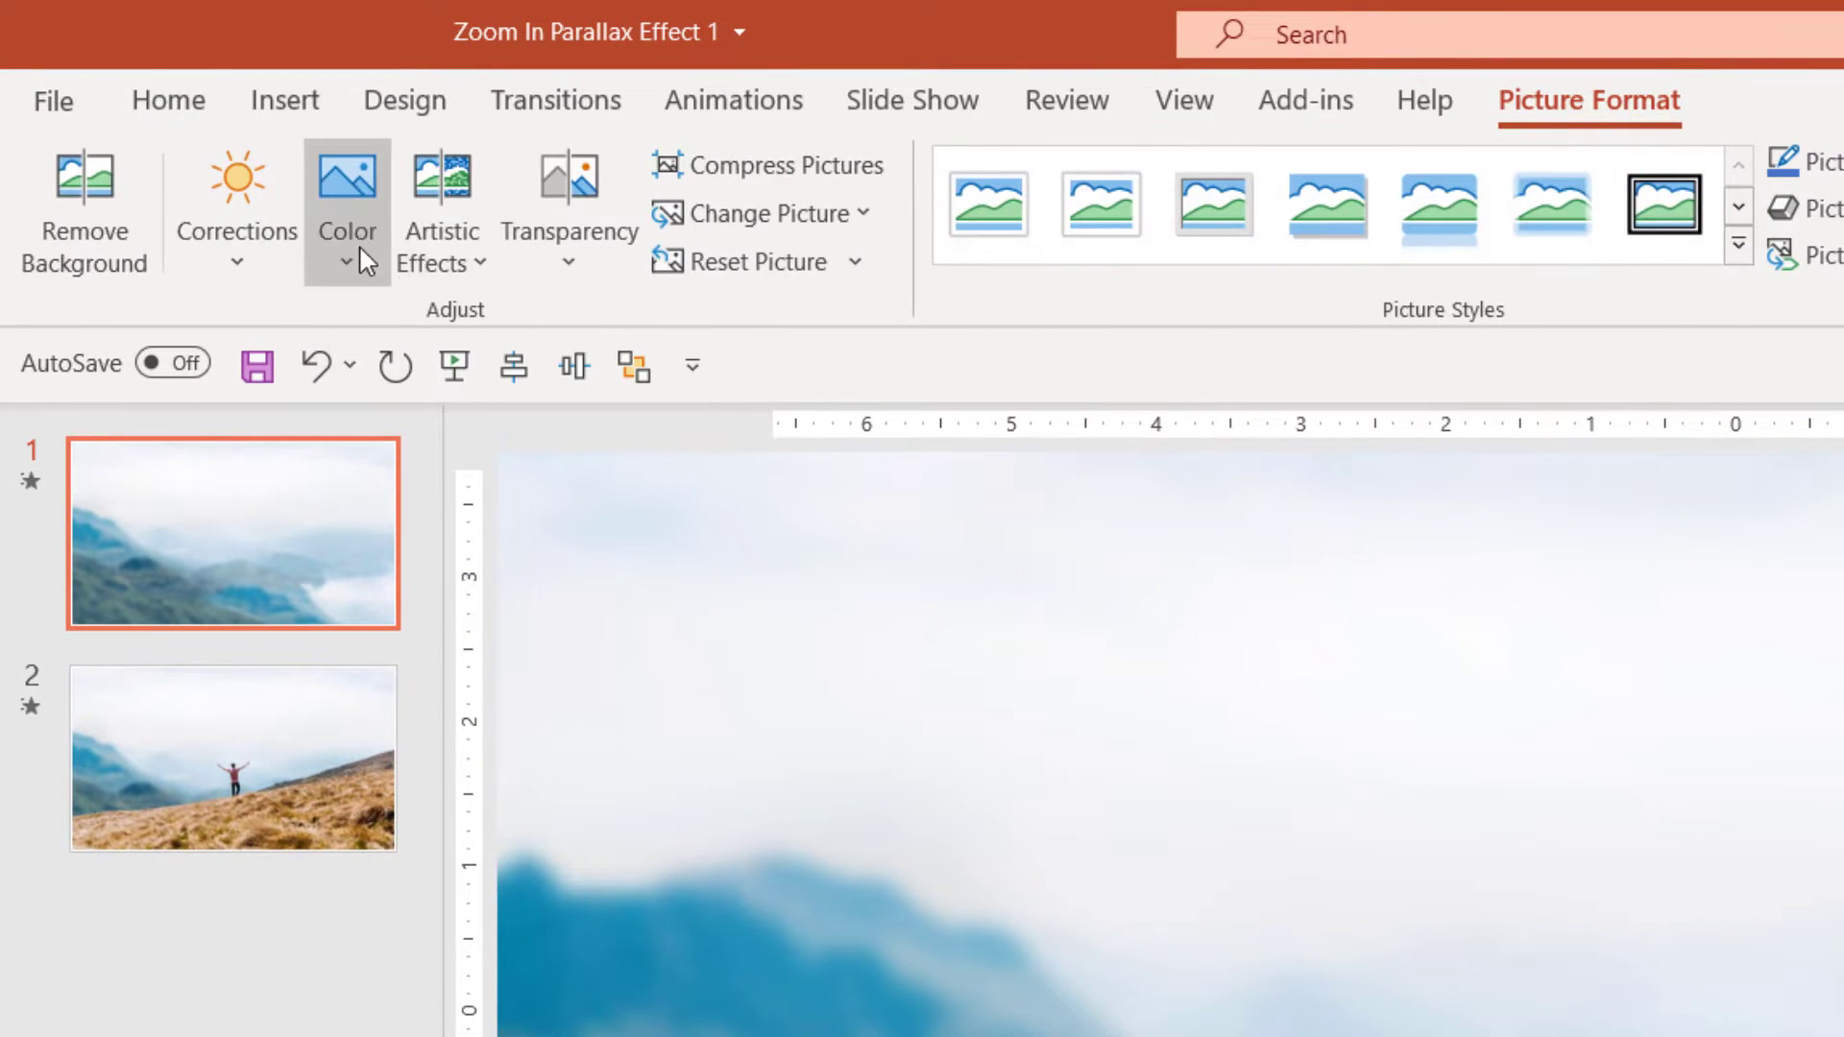
{"action": "left_click", "coordinate": [467, 260]}
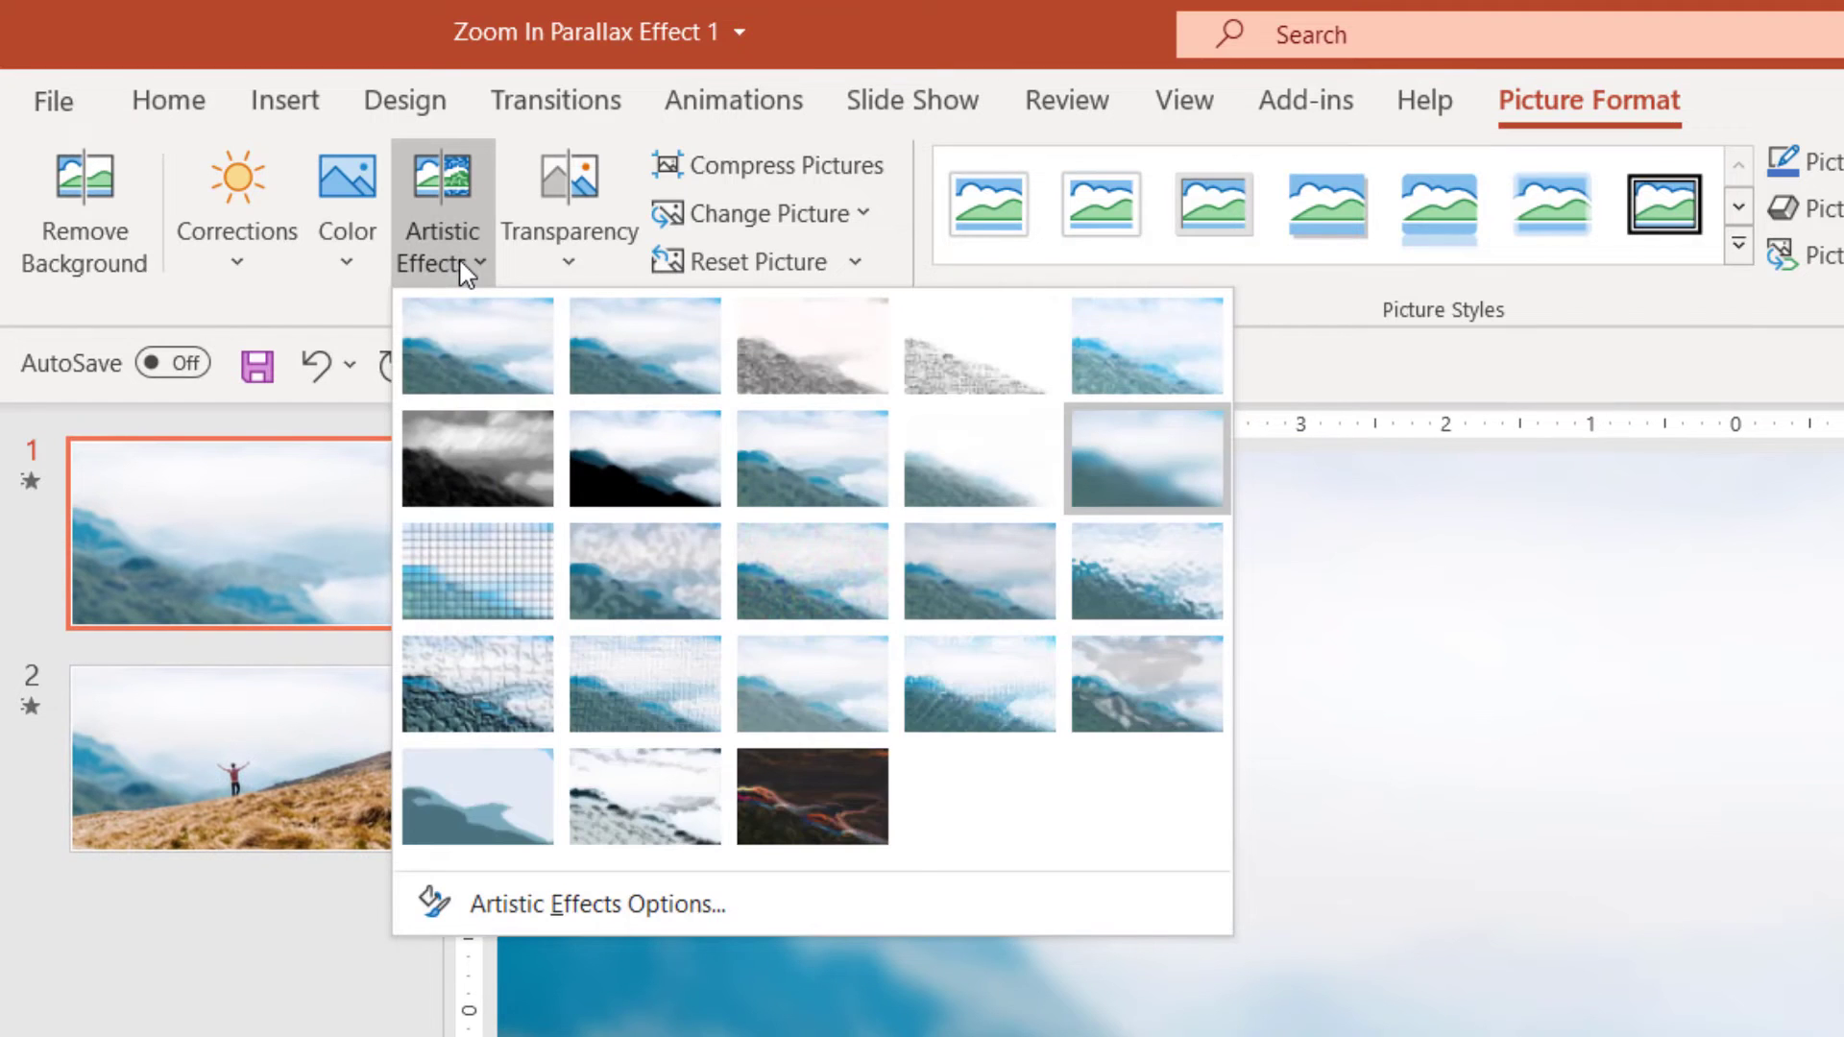
{"action": "left_click", "coordinate": [1167, 467]}
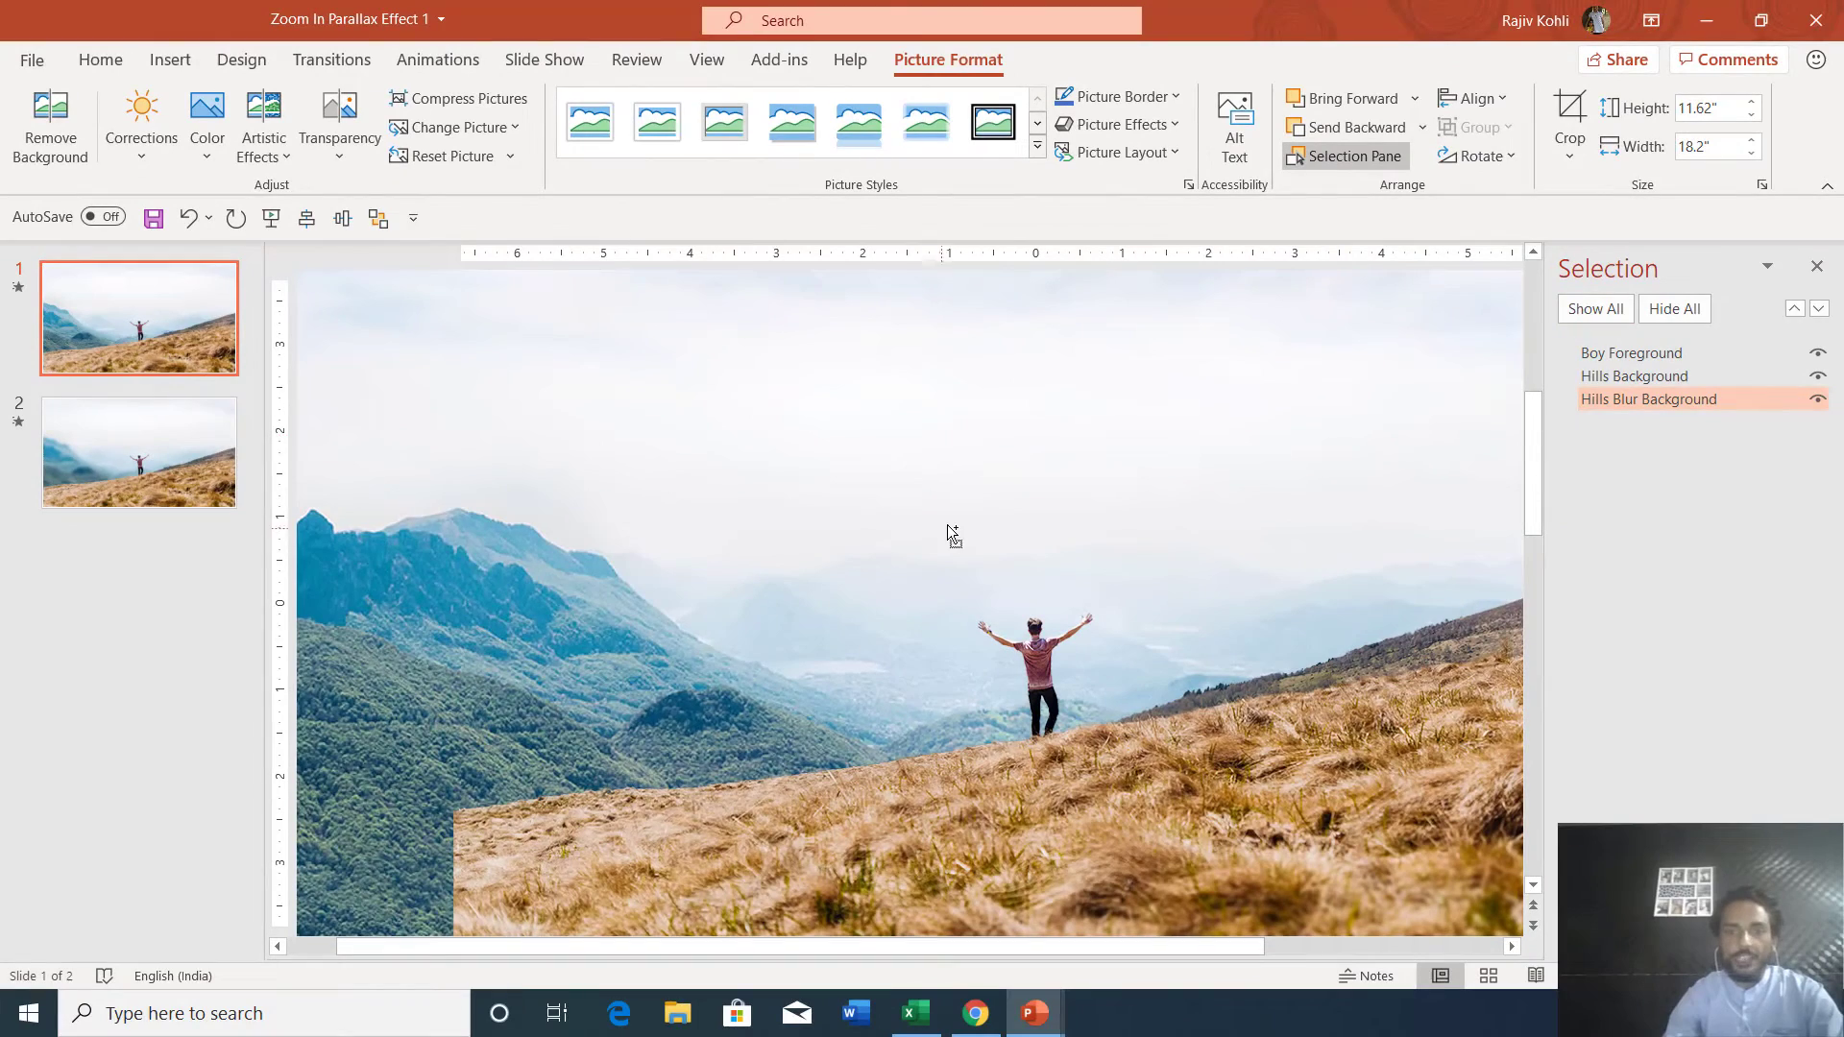
Open the Animation Pane and compare the animation sequences of slides 1 and 2.
{"action": "left_click", "coordinate": [438, 60]}
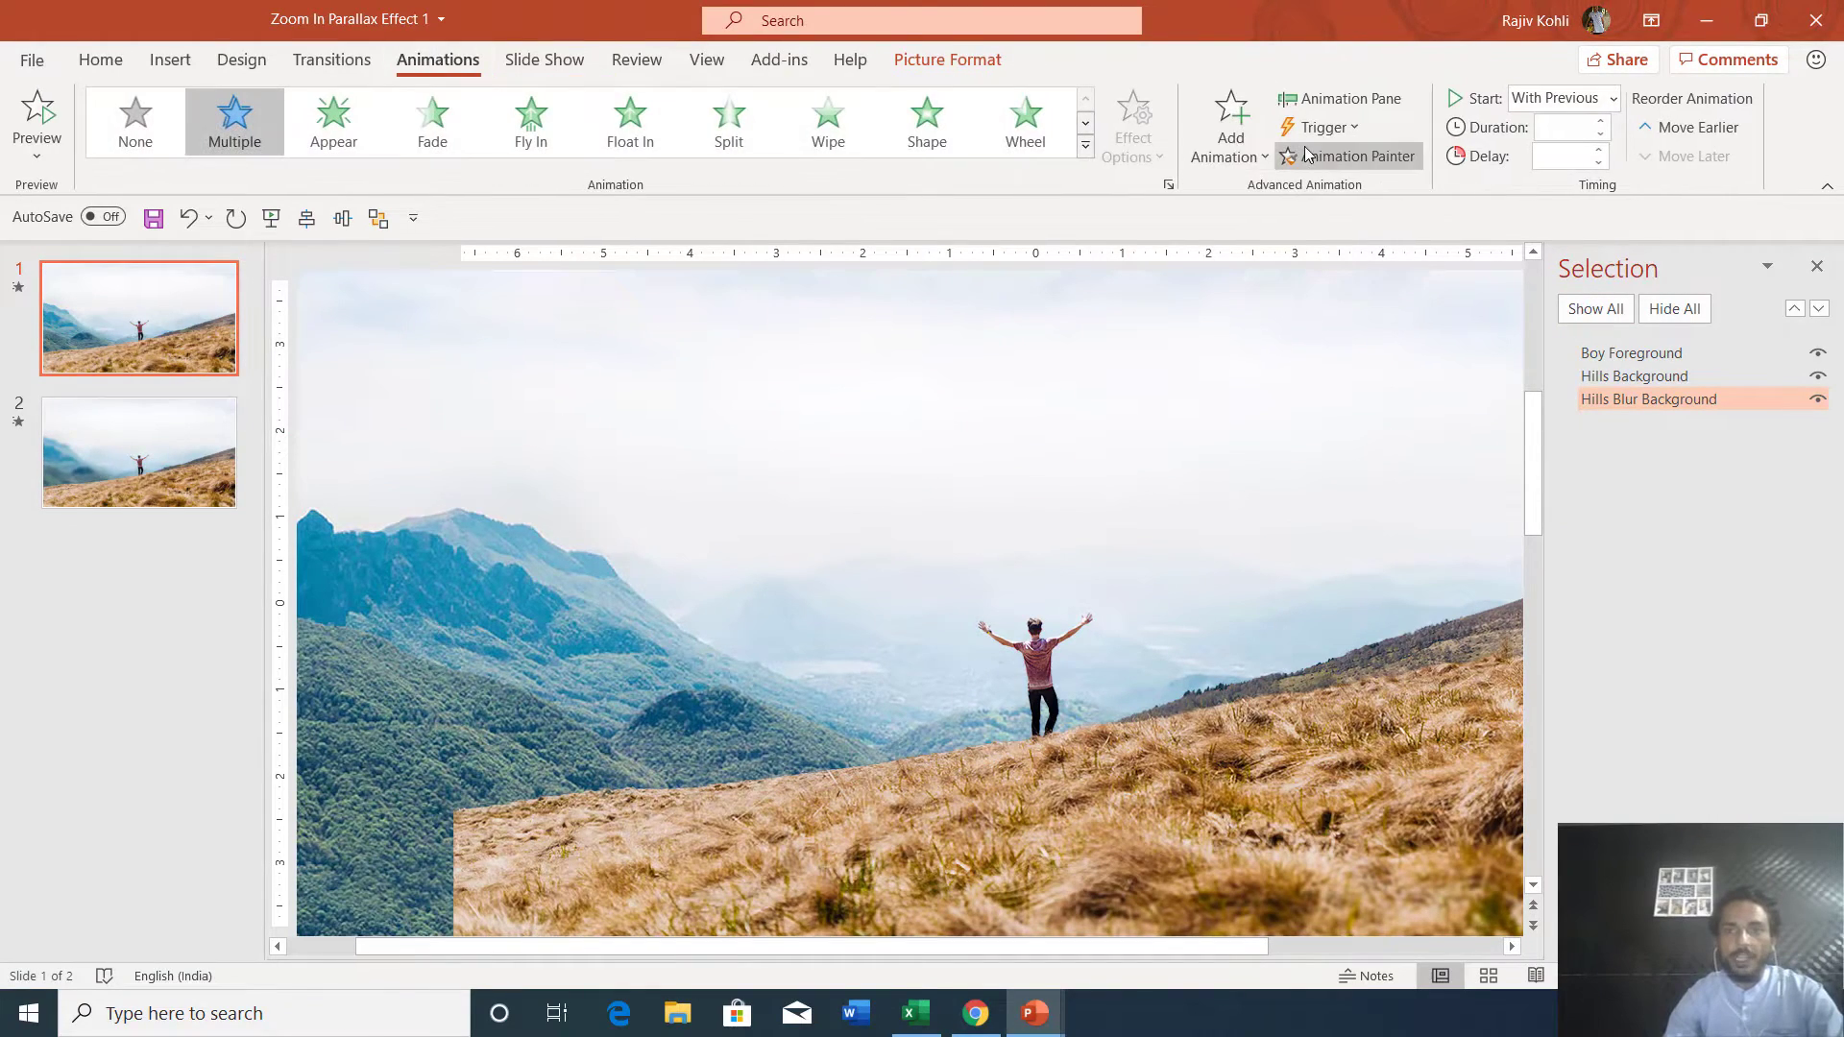
{"action": "left_click", "coordinate": [1339, 102]}
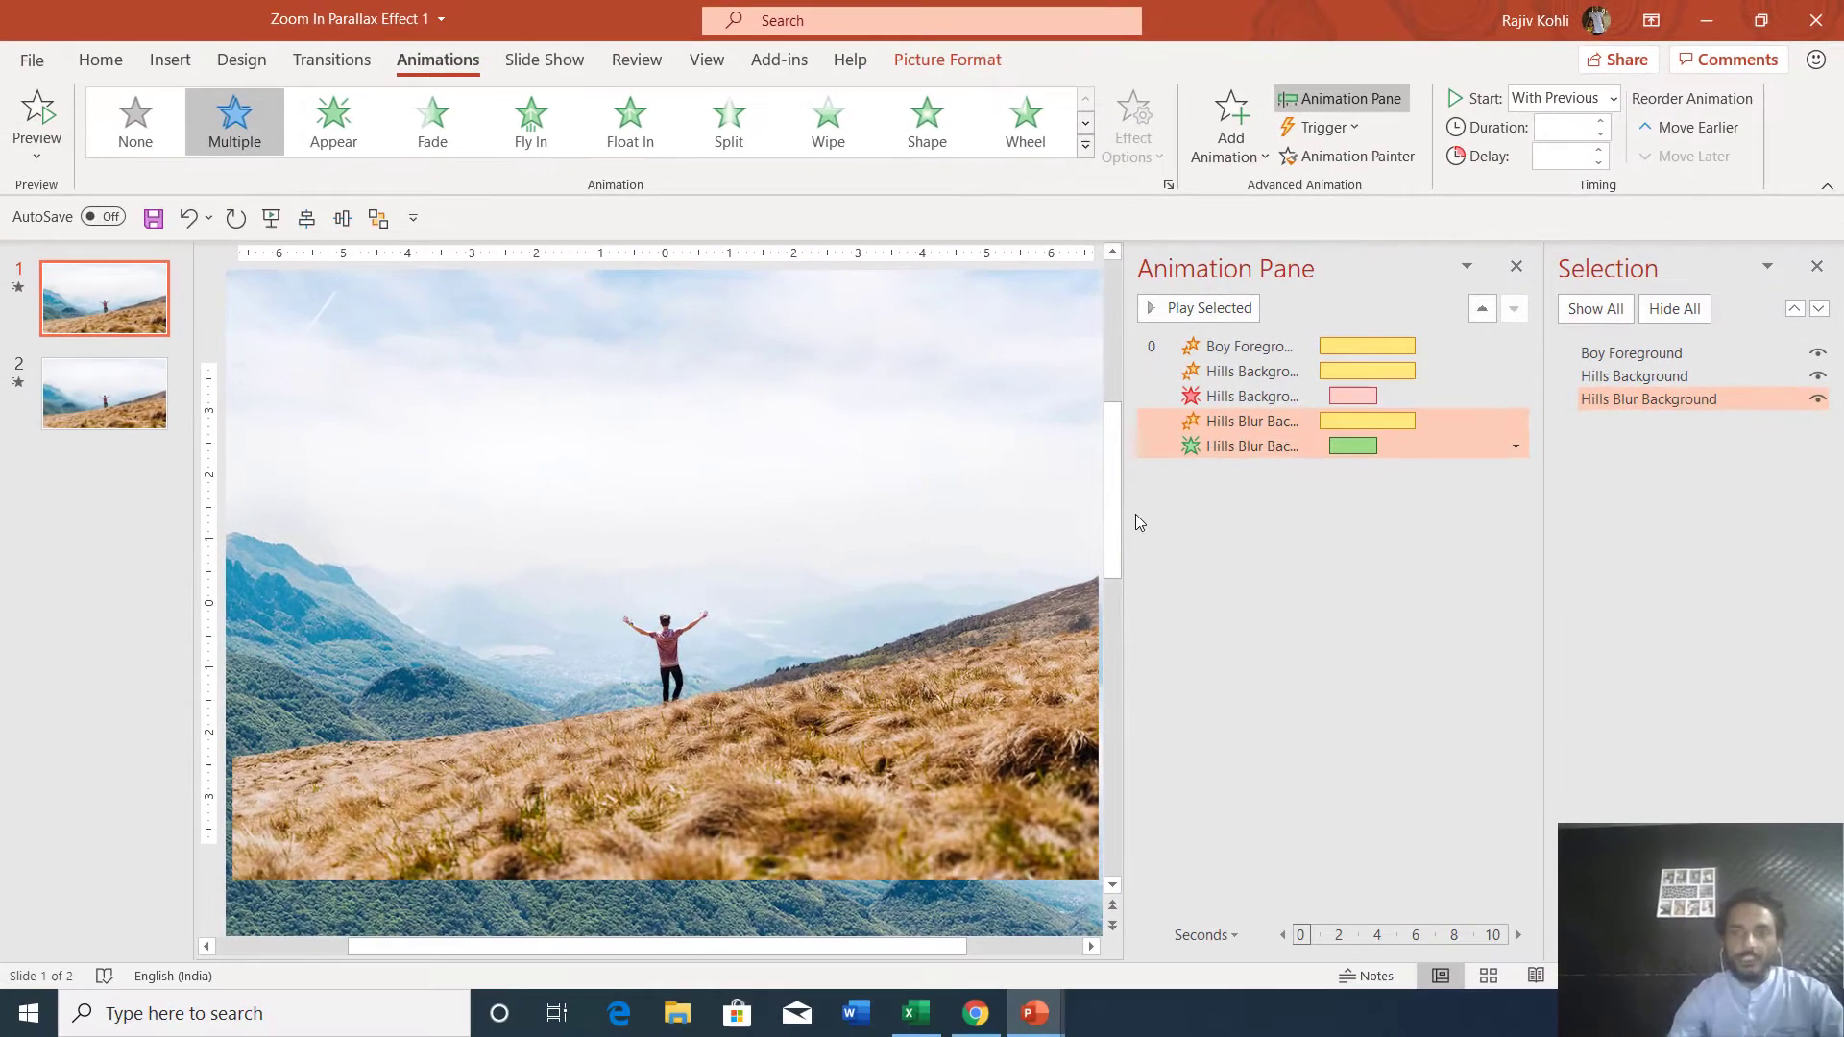
{"action": "left_click", "coordinate": [92, 402]}
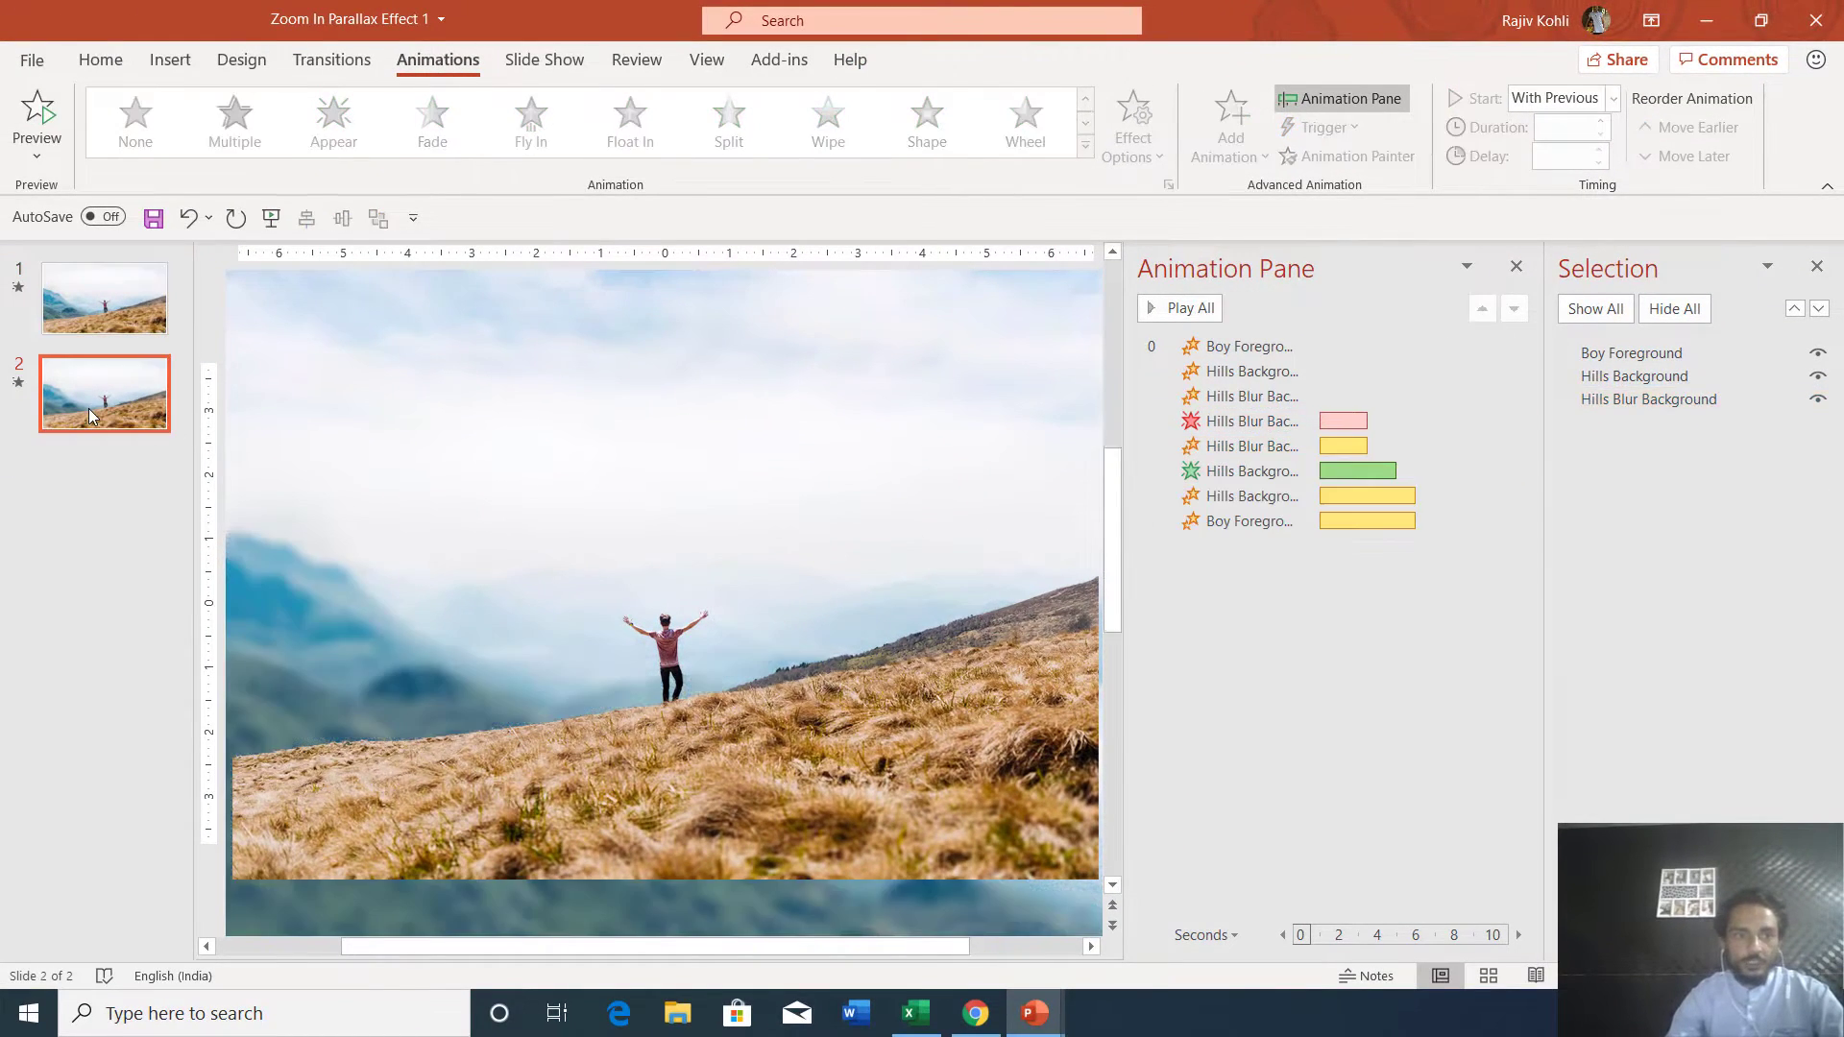
{"action": "left_click", "coordinate": [107, 302]}
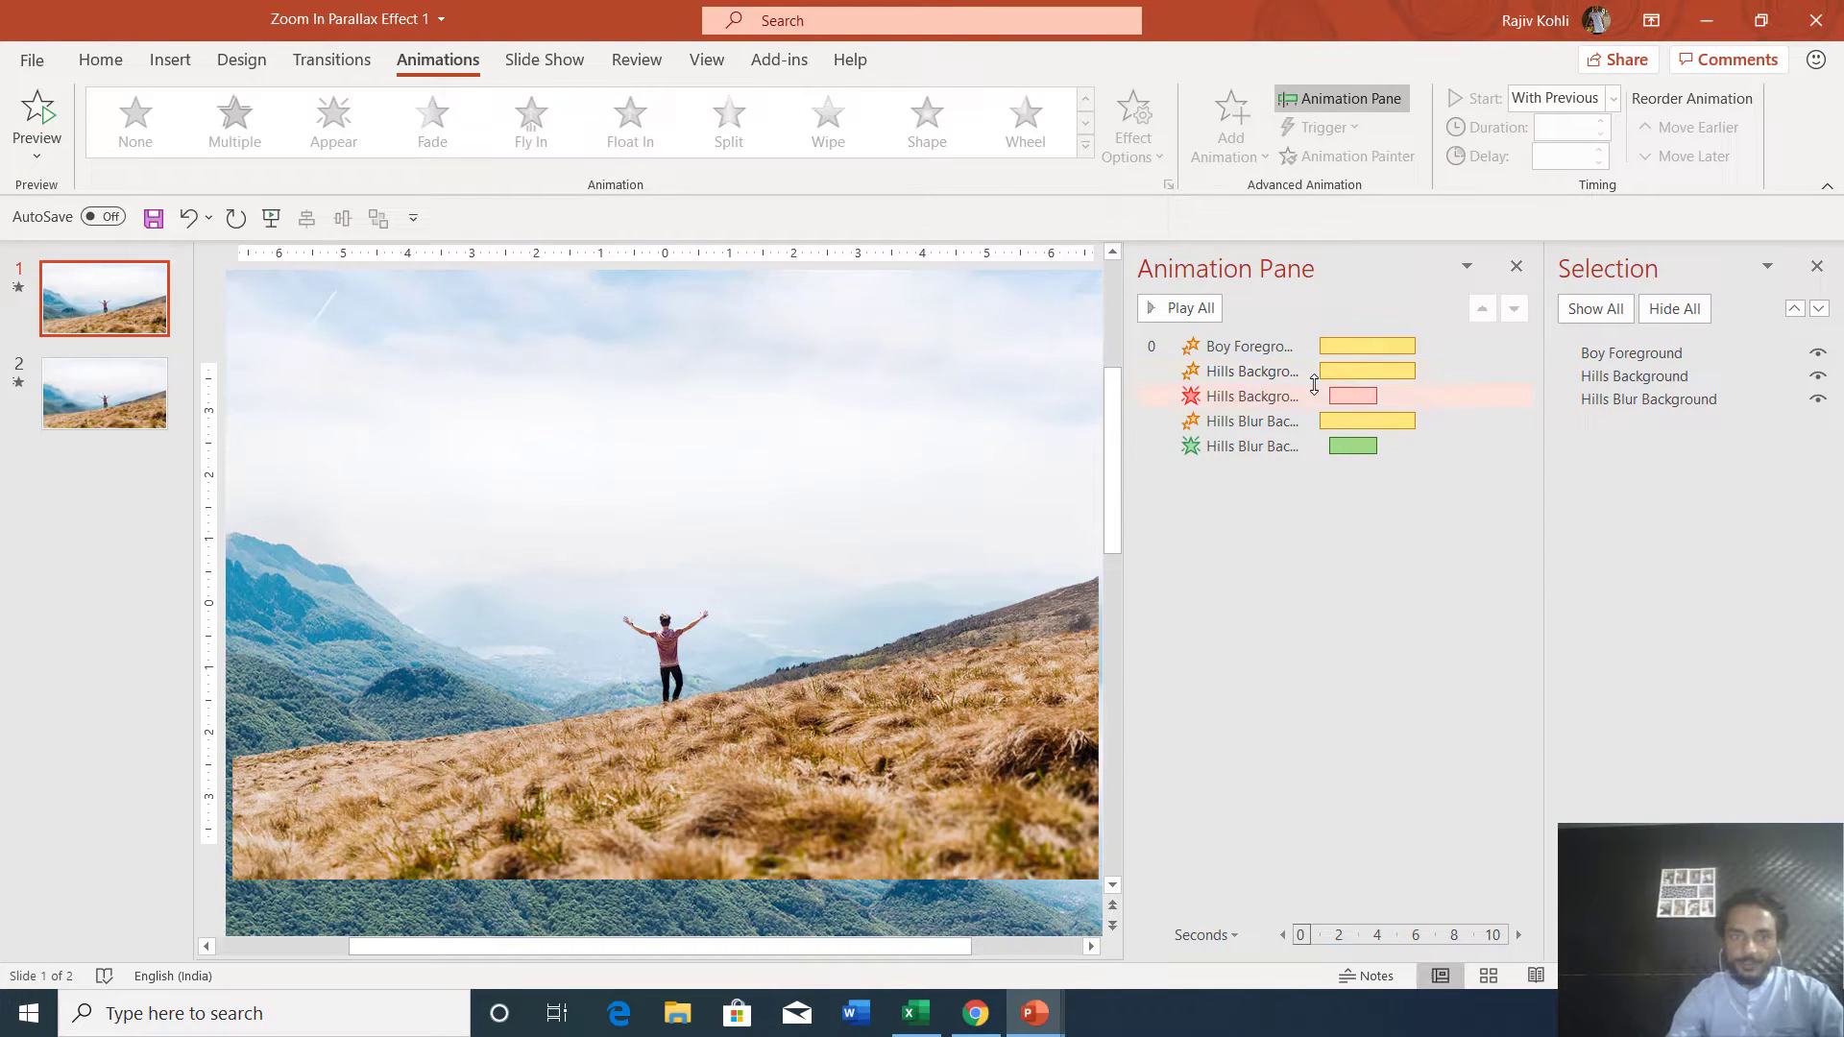
Examine the Grow/Shrink effect settings of the Boy Foreground picture on slide 1.
{"action": "left_click", "coordinate": [669, 706]}
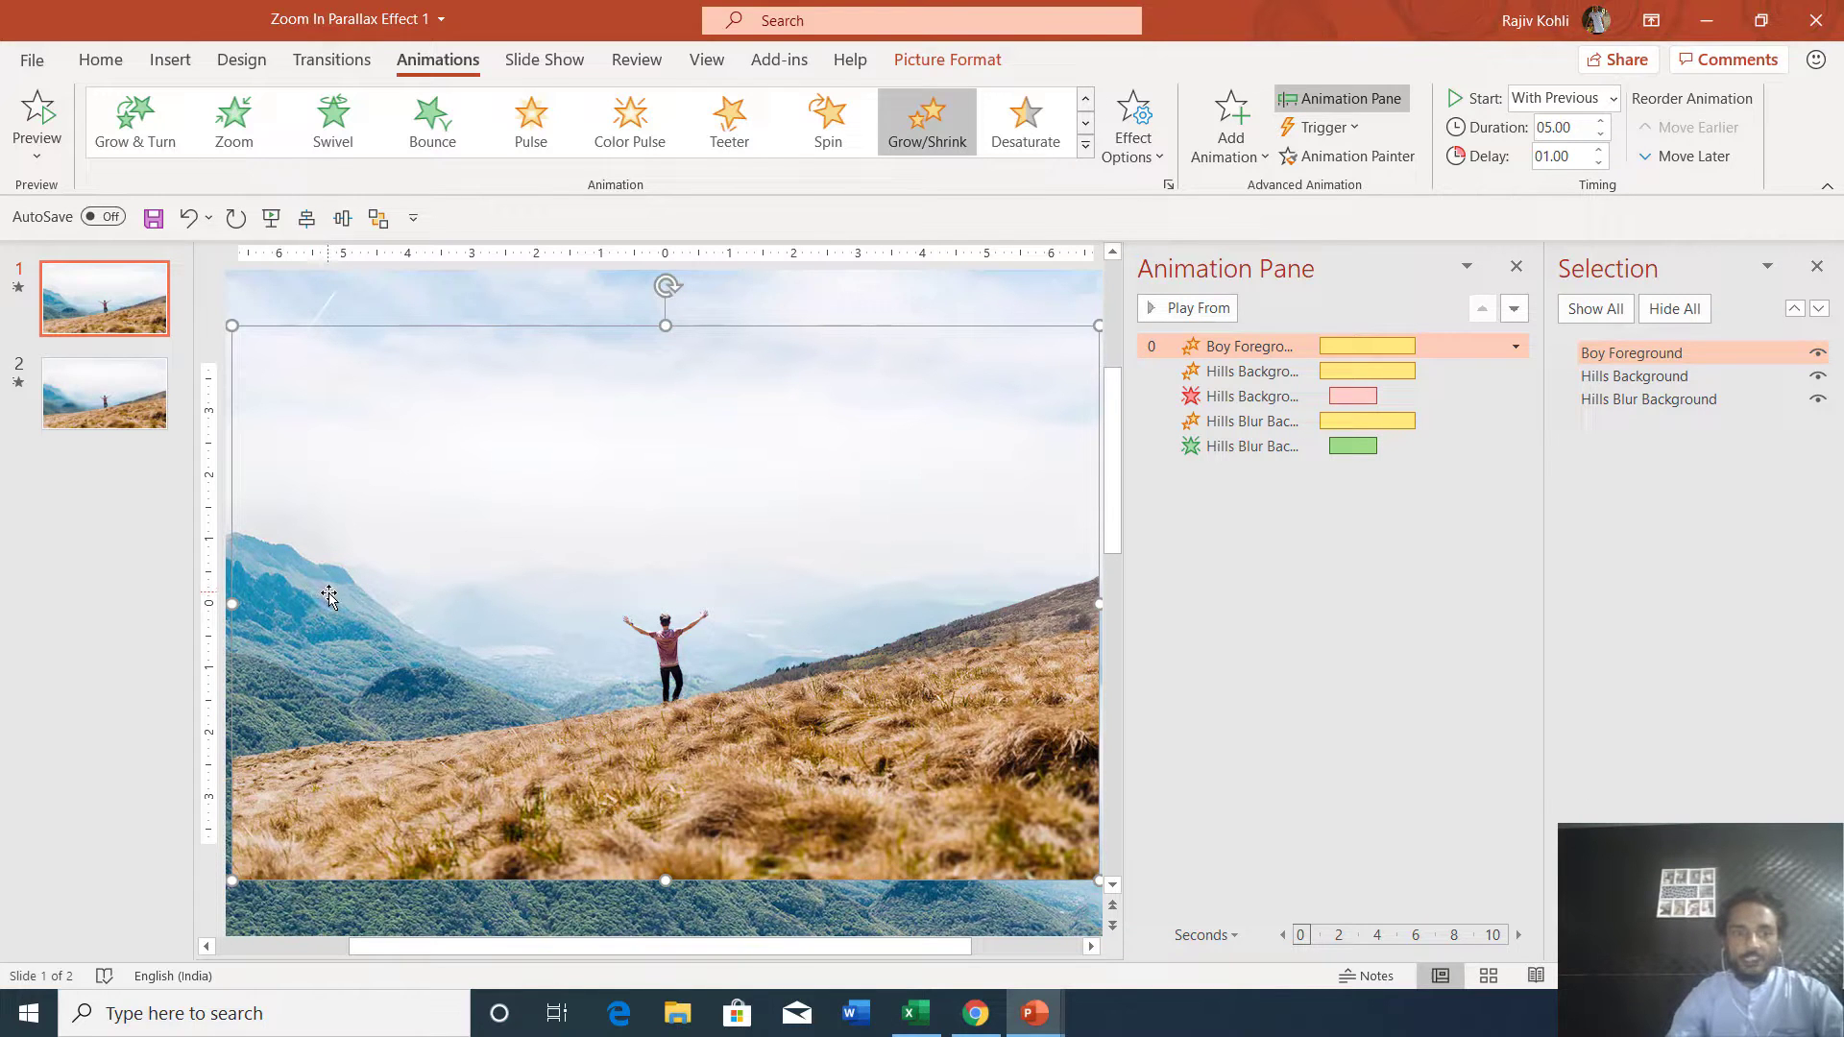
{"action": "double_click", "coordinate": [1261, 348]}
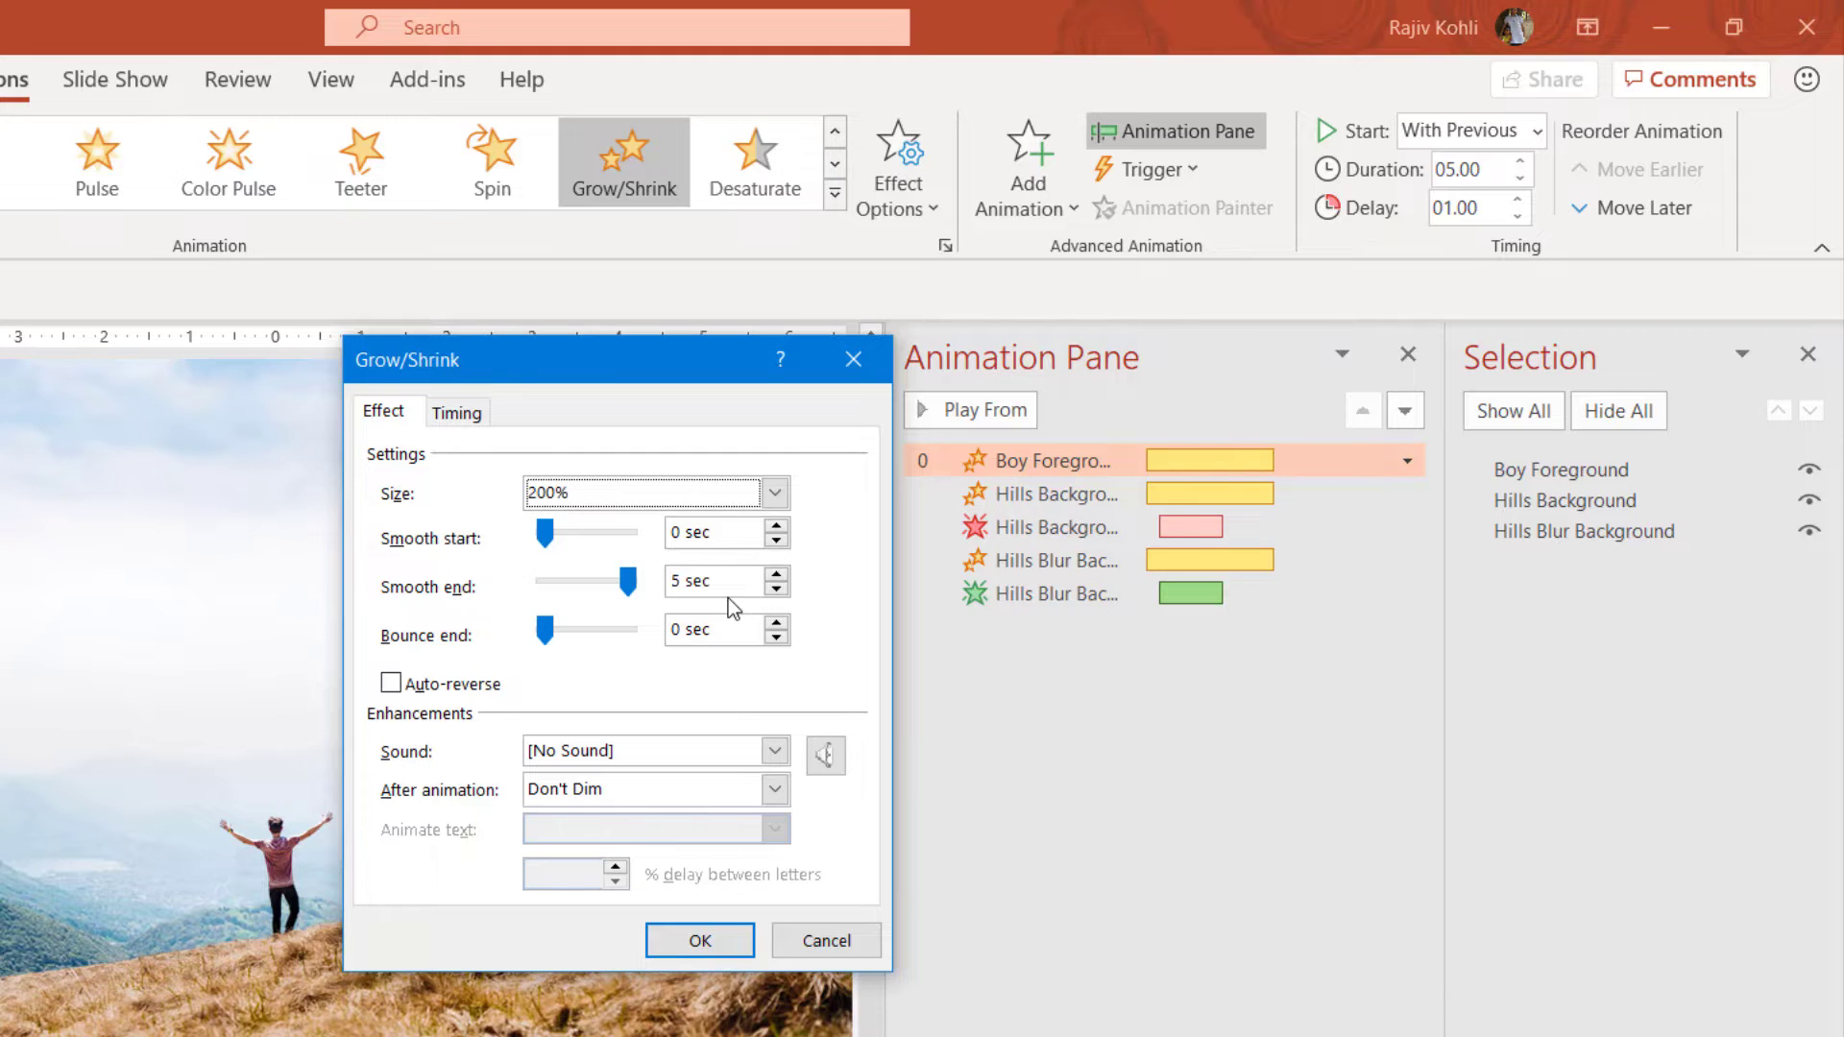
{"action": "left_click", "coordinate": [700, 940]}
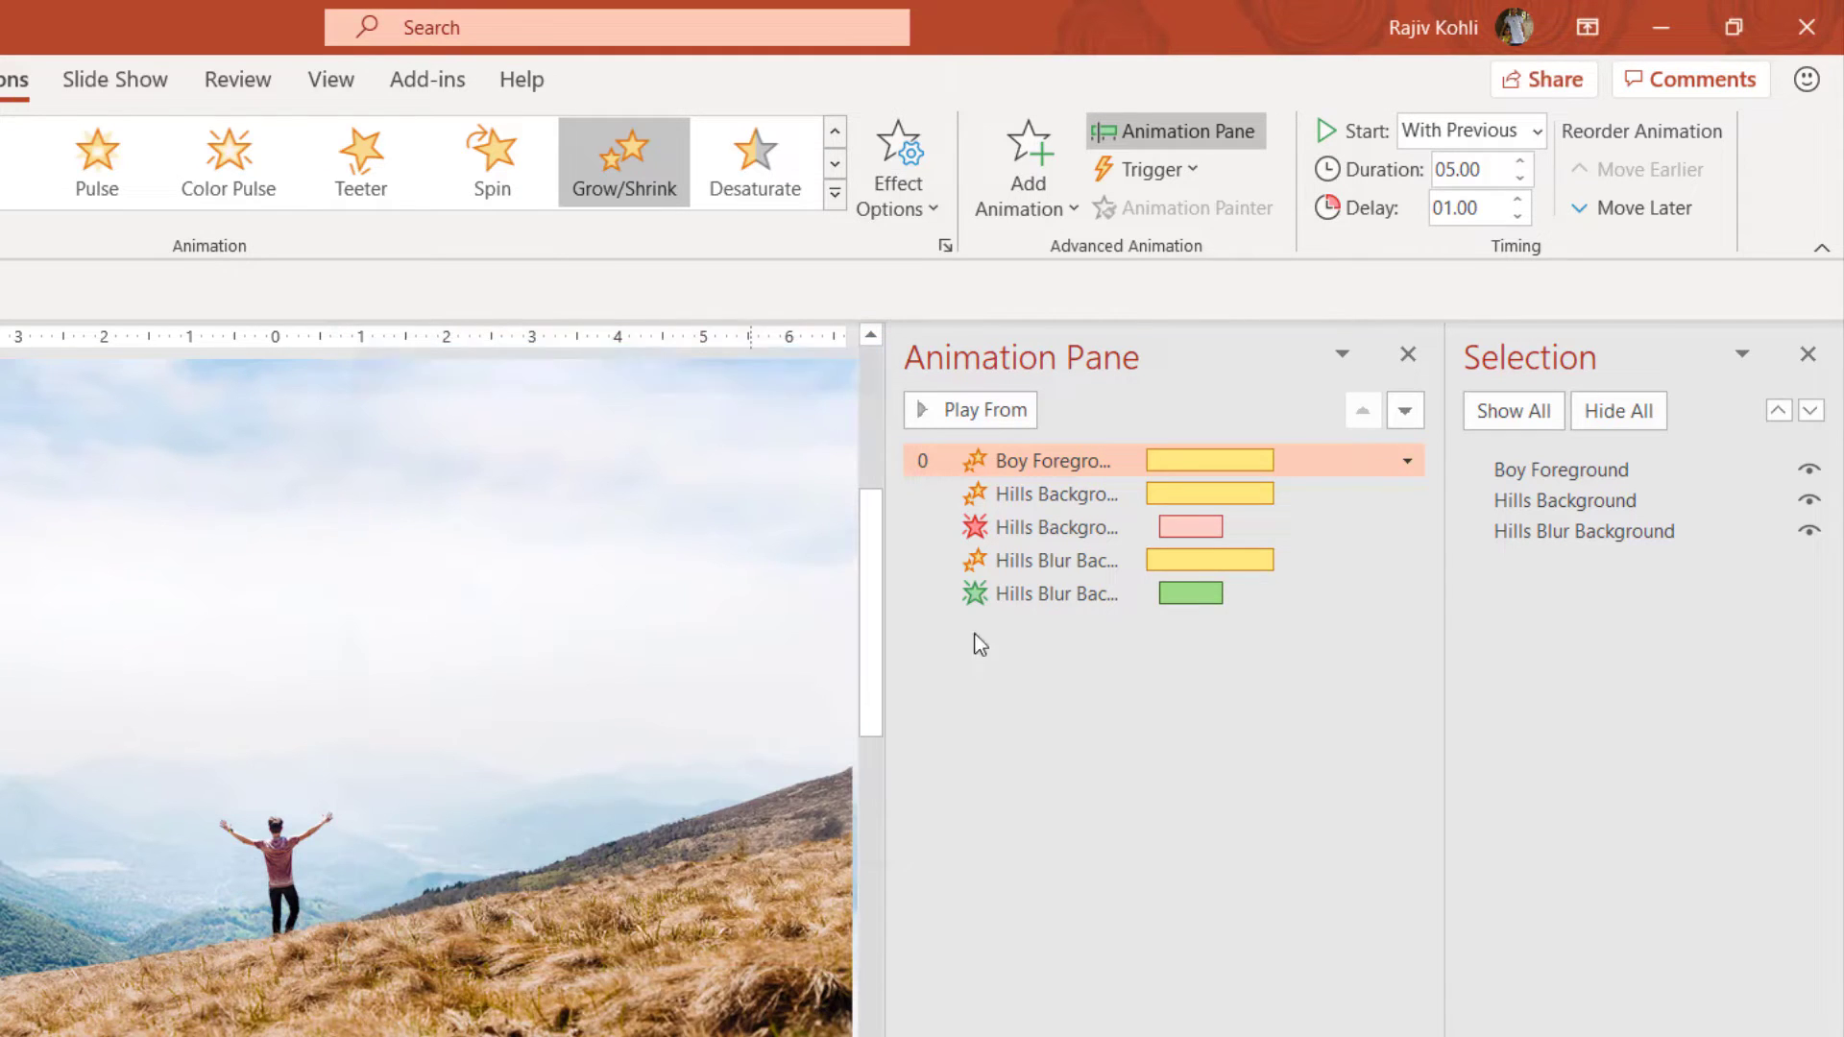
Examine the Hills Background picture's Grow/Shrink settings and the timing of its Fade exit animation.
{"action": "double_click", "coordinate": [1041, 493]}
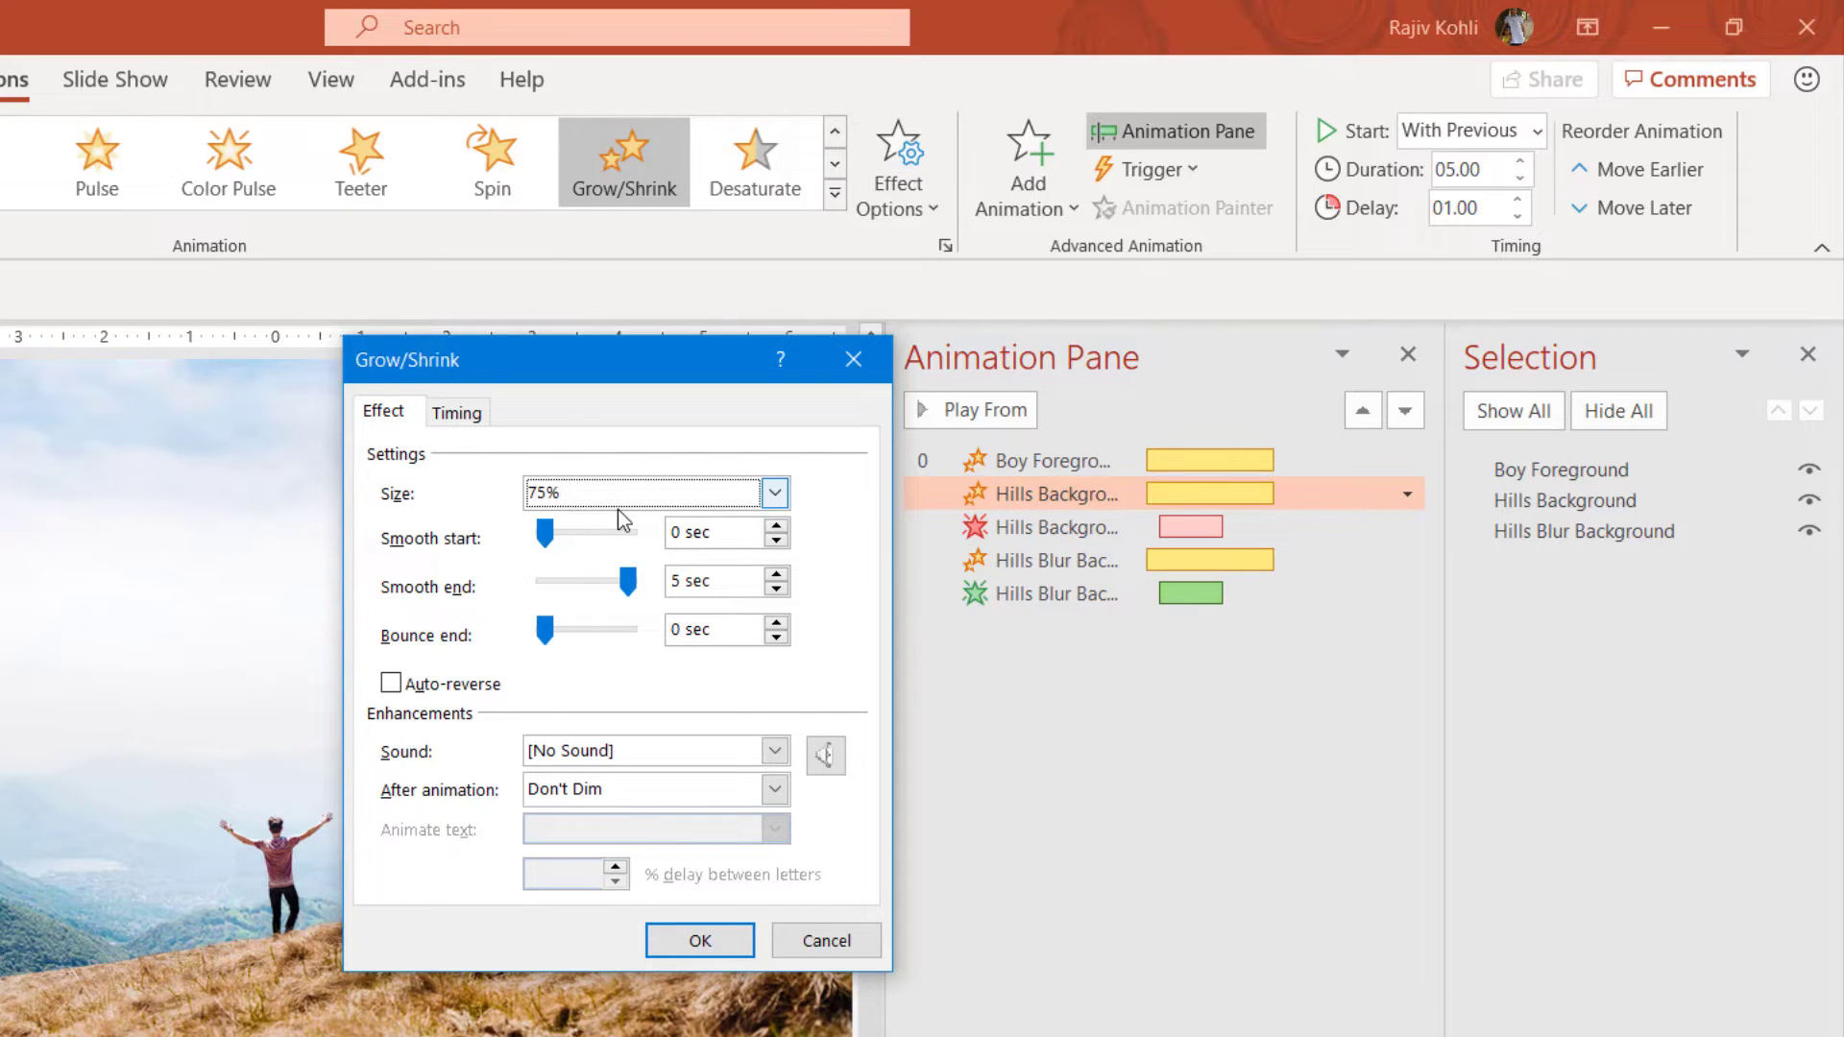
{"action": "left_click", "coordinate": [715, 943]}
{"action": "key", "text": "Down"}
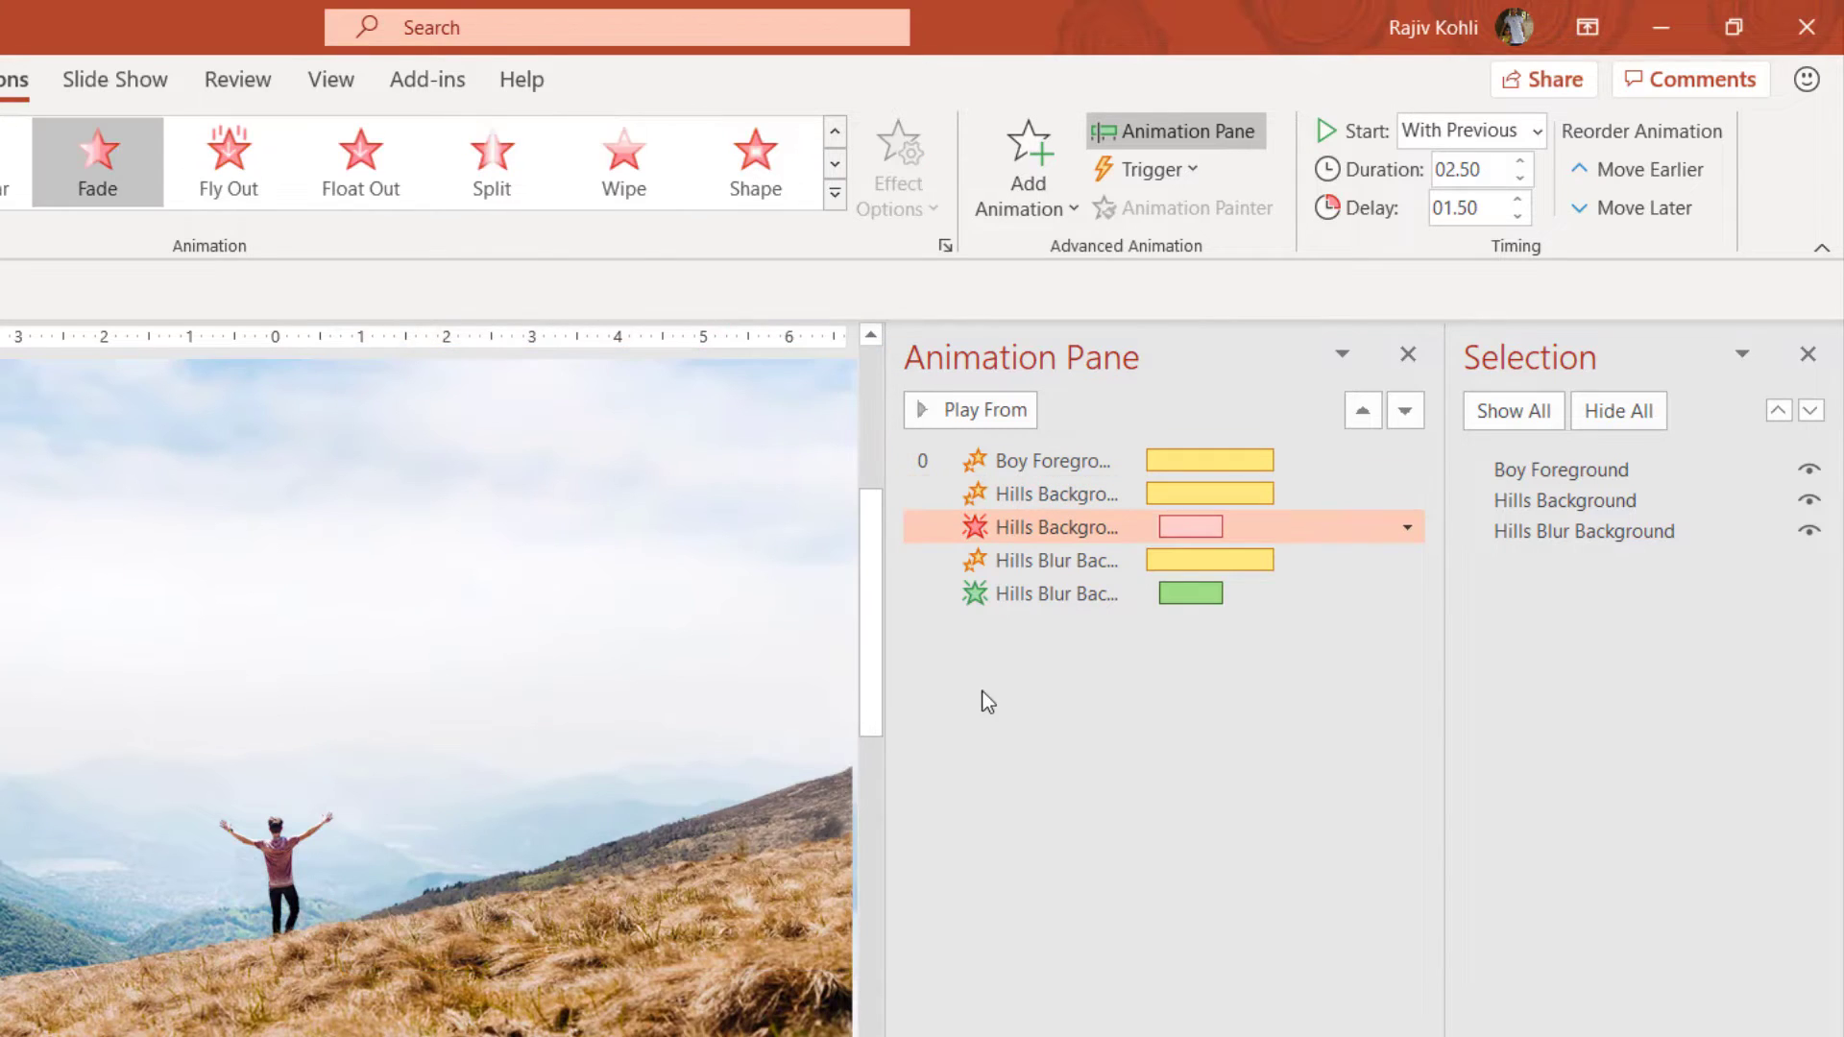
Select Boy Foreground, Hills Background and Hills Blur Background in turn to identify the animations assigned to each.
{"action": "left_click", "coordinate": [206, 526]}
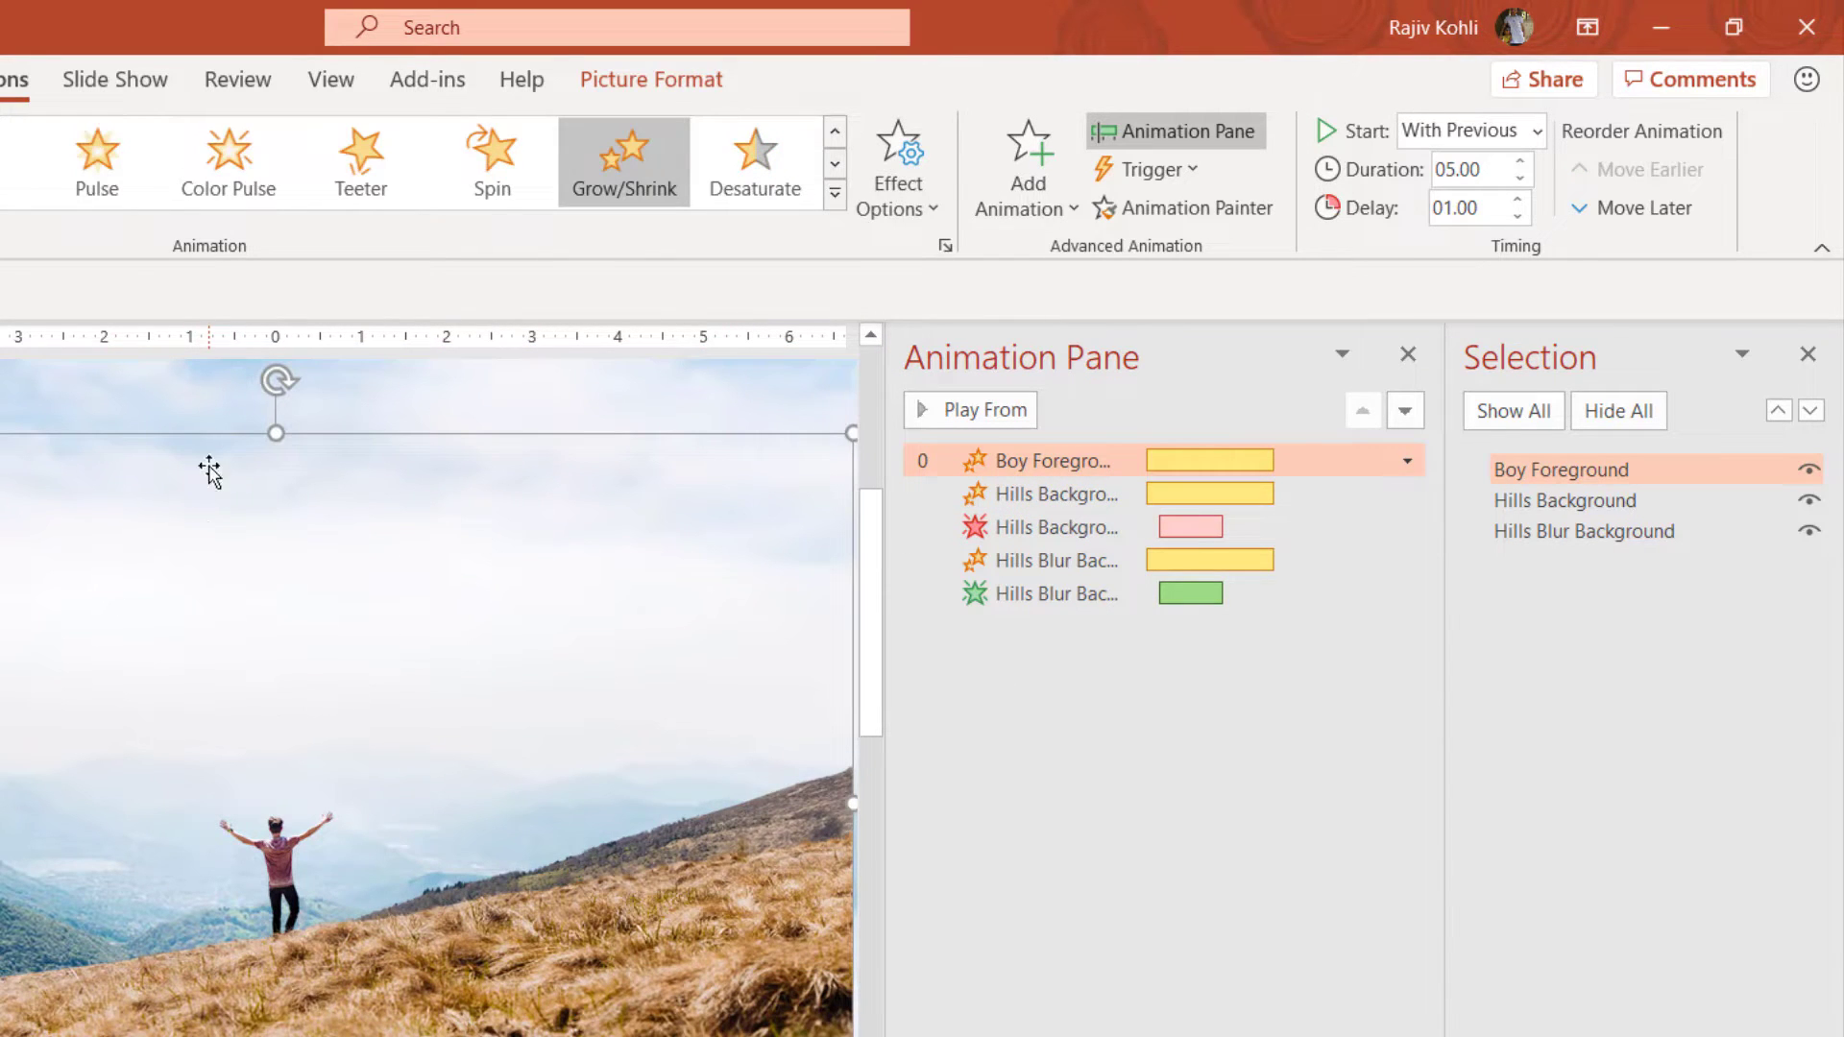
{"action": "left_click", "coordinate": [1617, 509]}
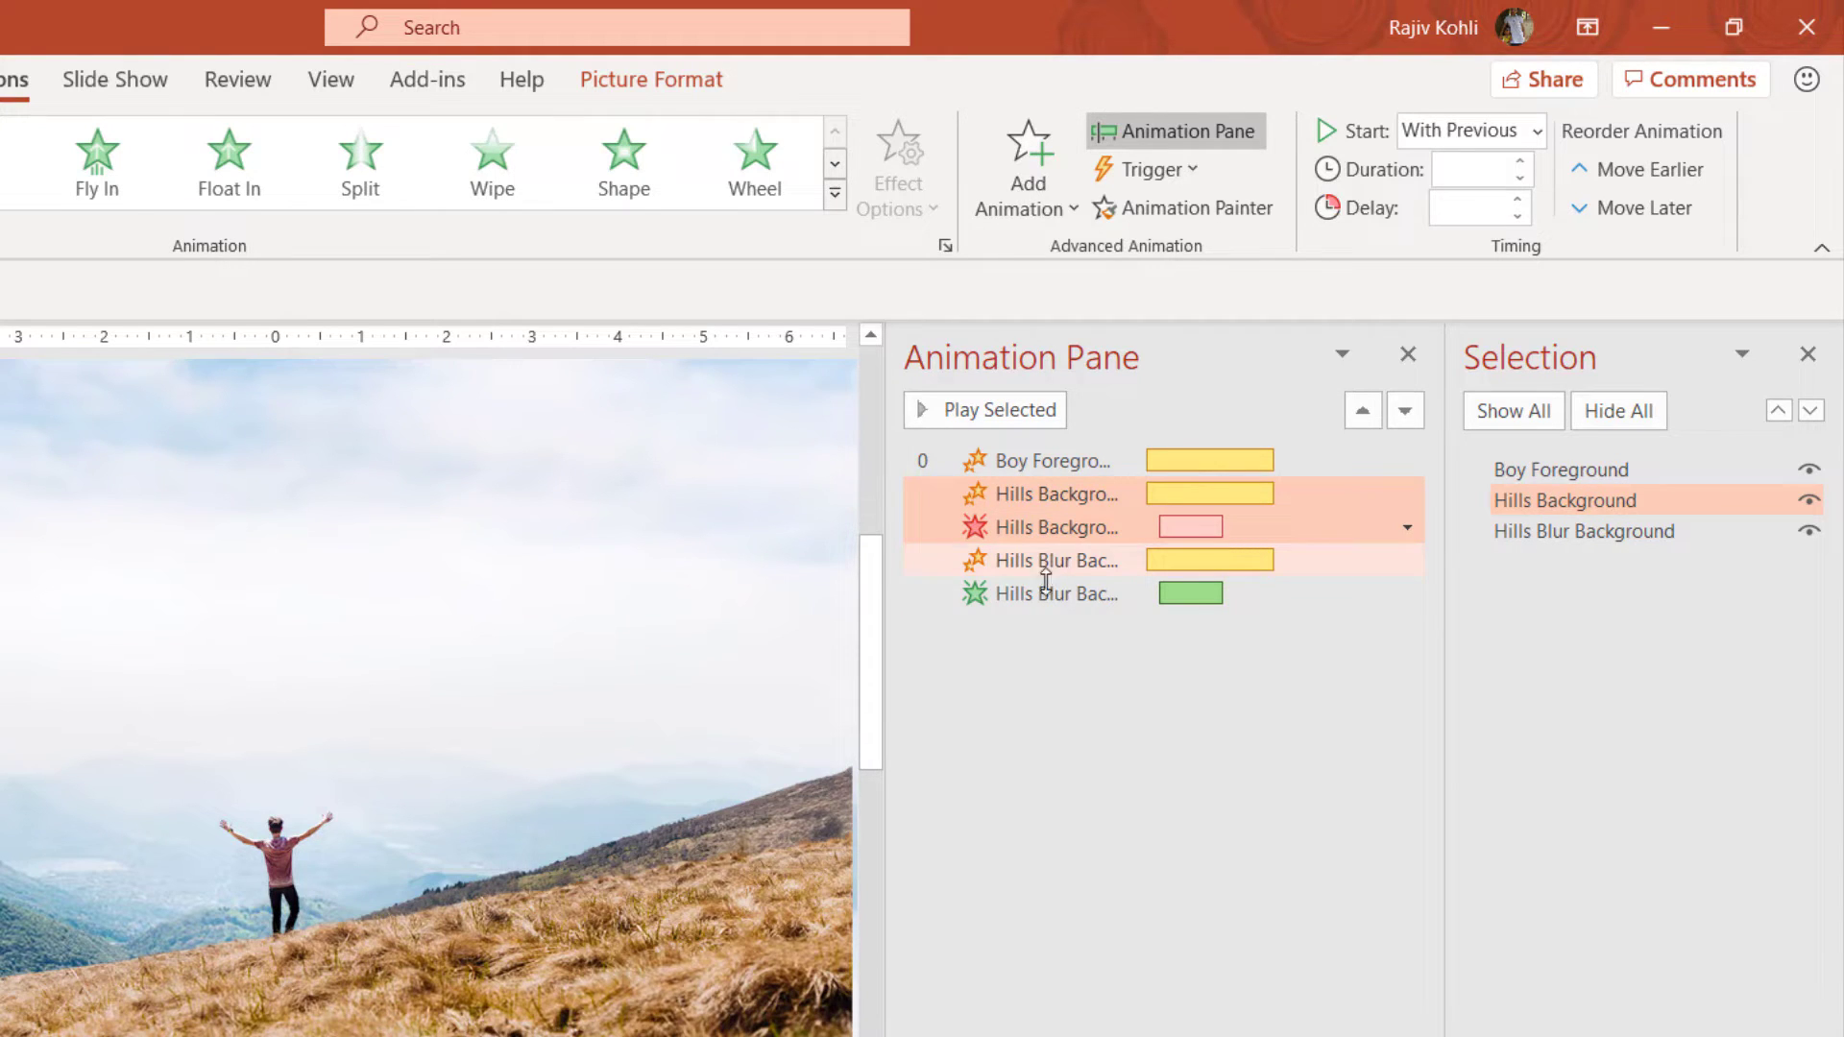
{"action": "left_click", "coordinate": [1562, 533]}
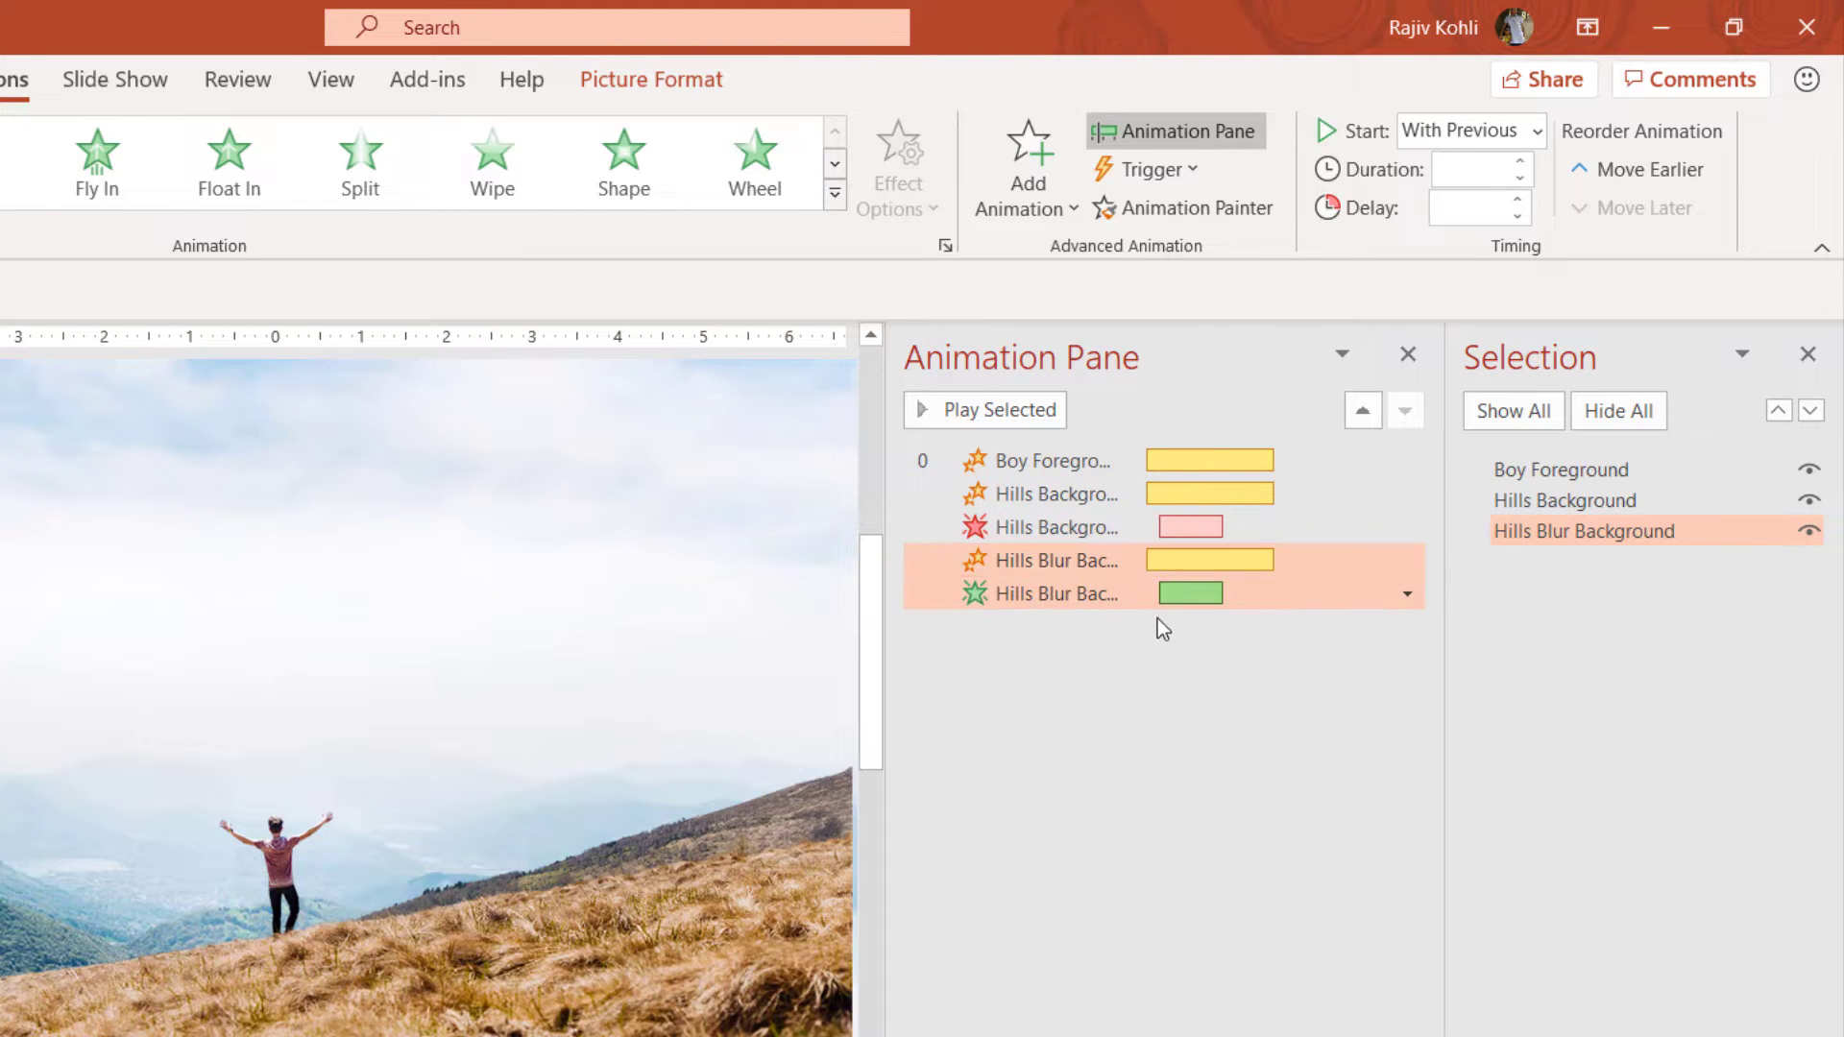
Play slide 1 as a slide show to view the zoom-in effect with the blurred background, and return to editing.
{"action": "left_click", "coordinate": [1147, 586]}
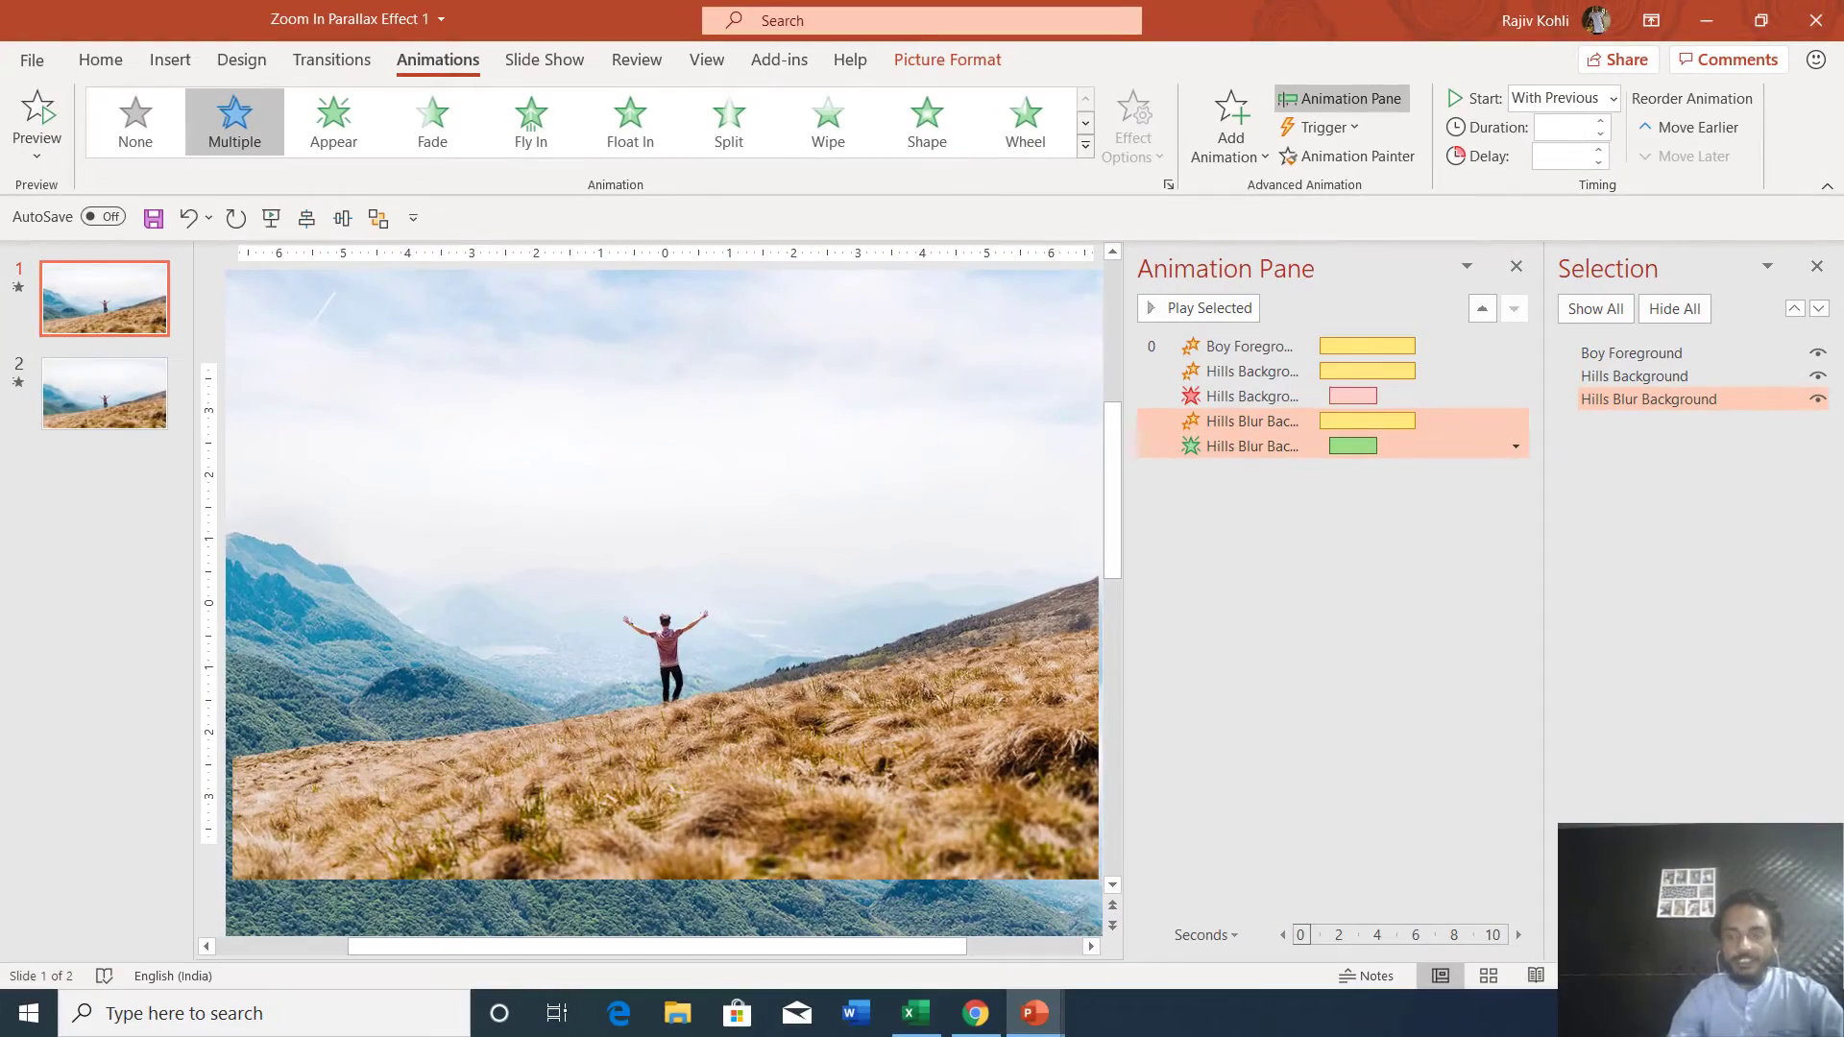
{"action": "left_click", "coordinate": [1589, 976]}
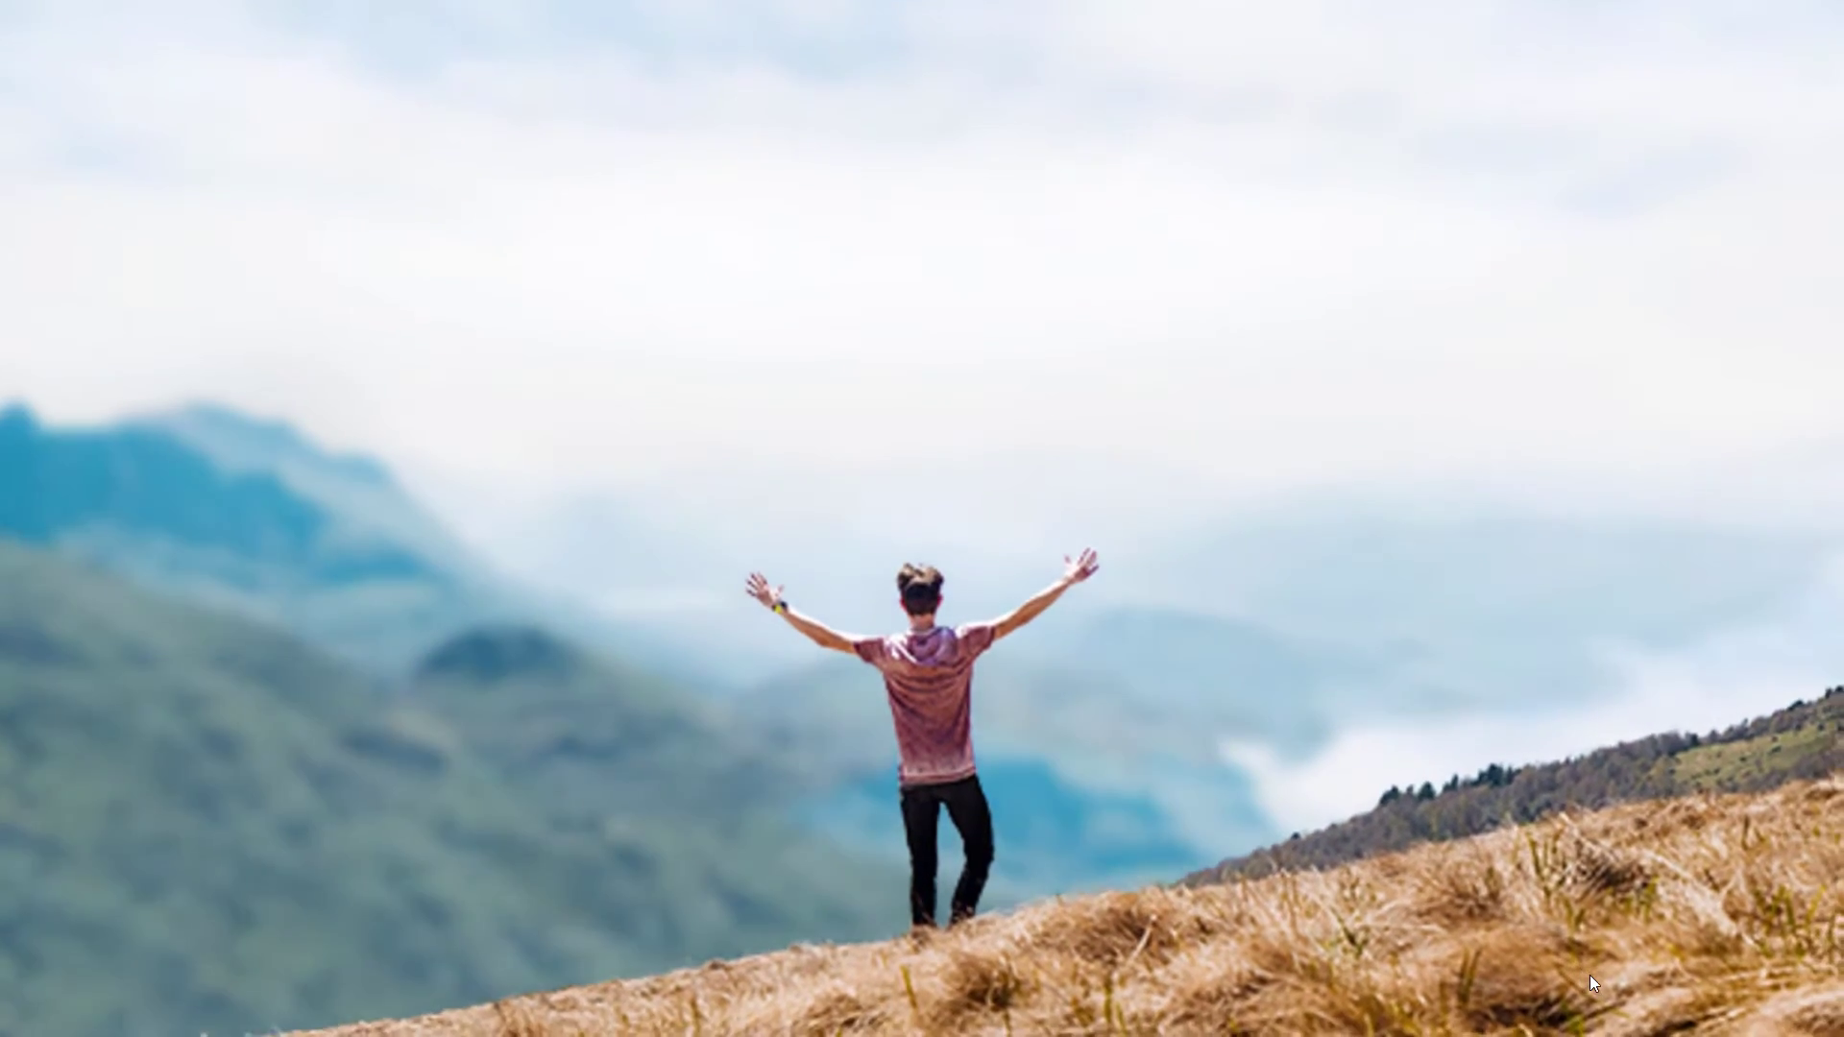
{"action": "key", "text": "Escape"}
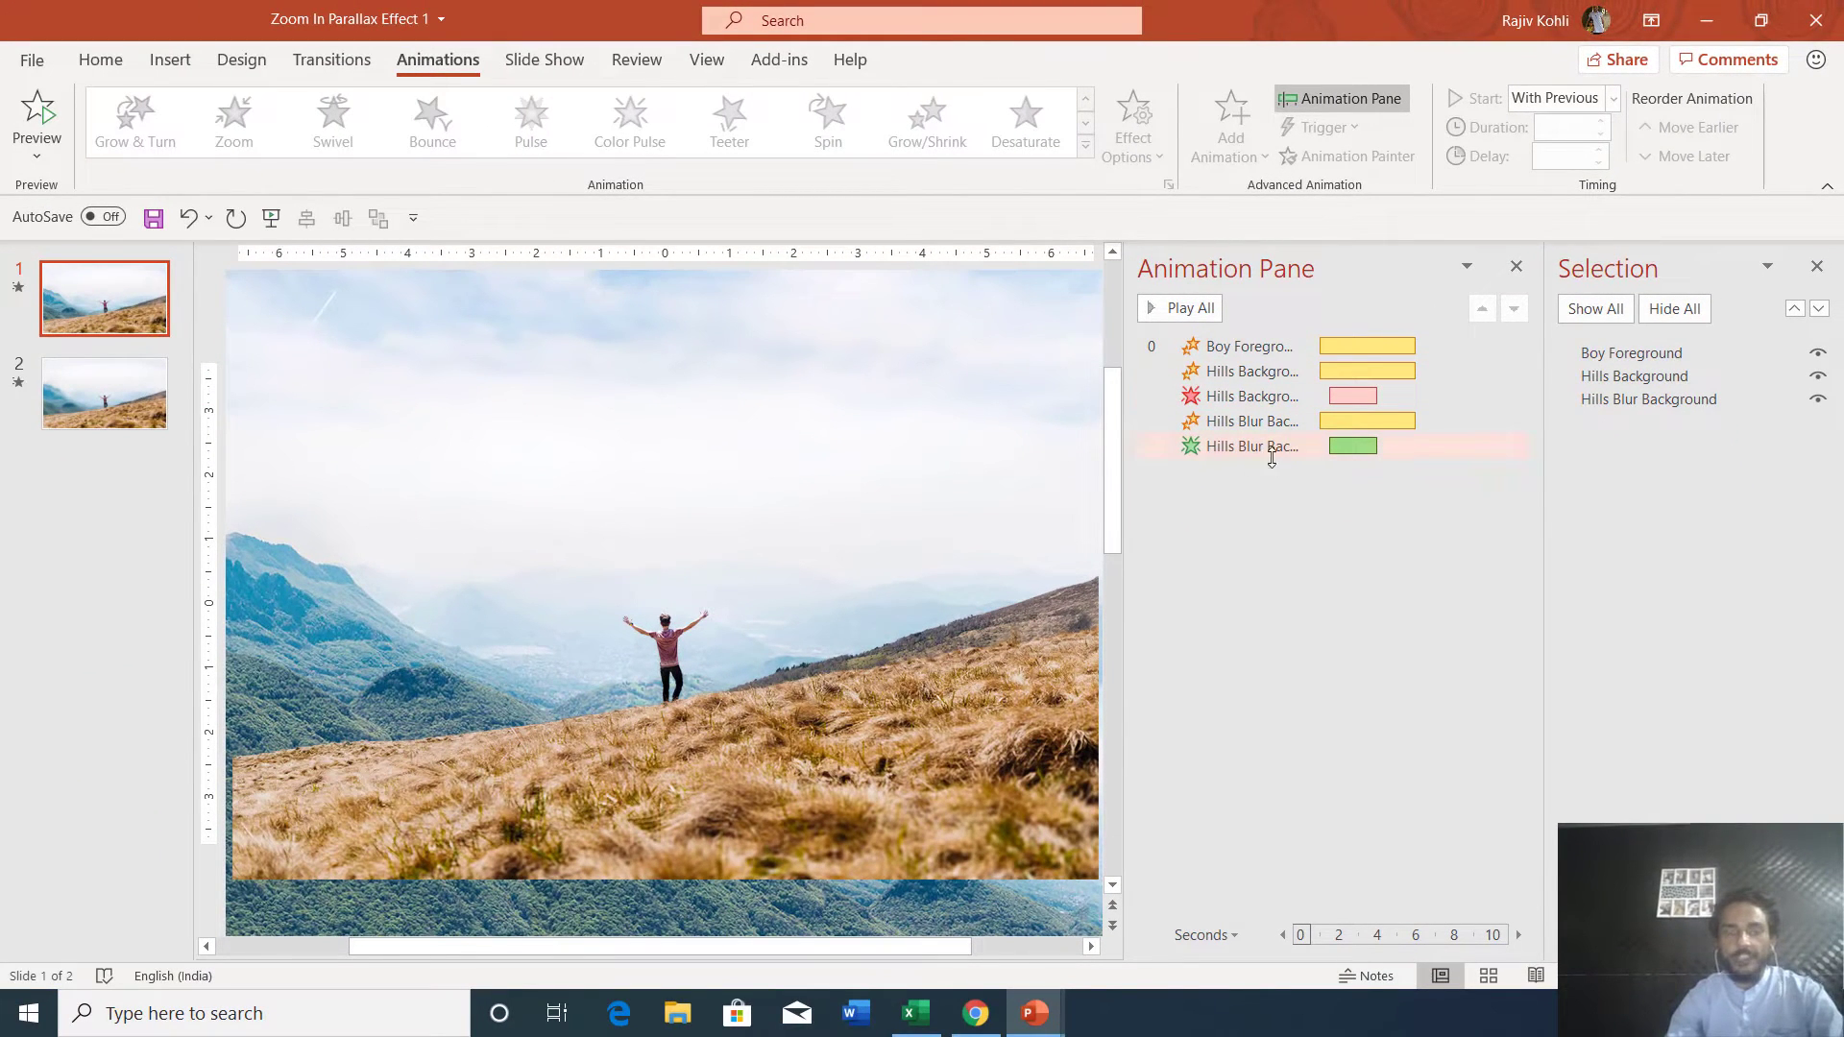
Duplicate slide 1 and delete all animations from the copy.
{"action": "right_click", "coordinate": [128, 302]}
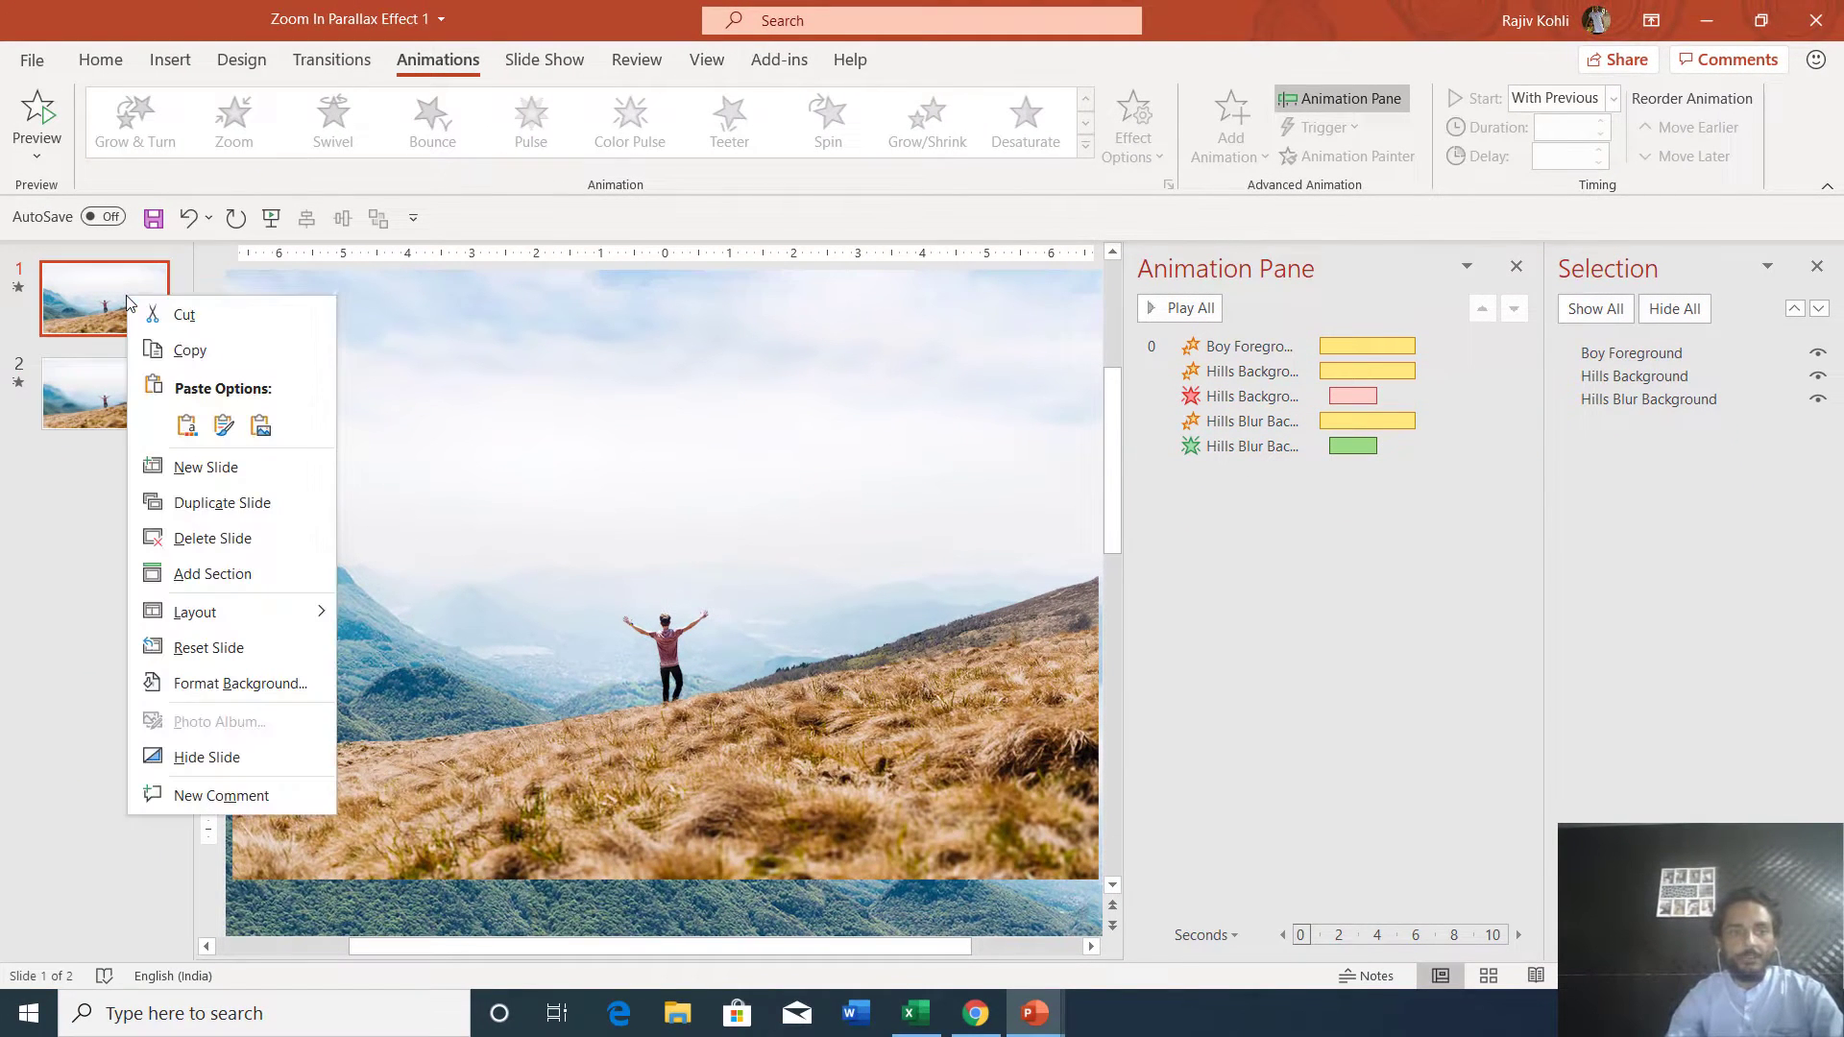
{"action": "left_click", "coordinate": [224, 502]}
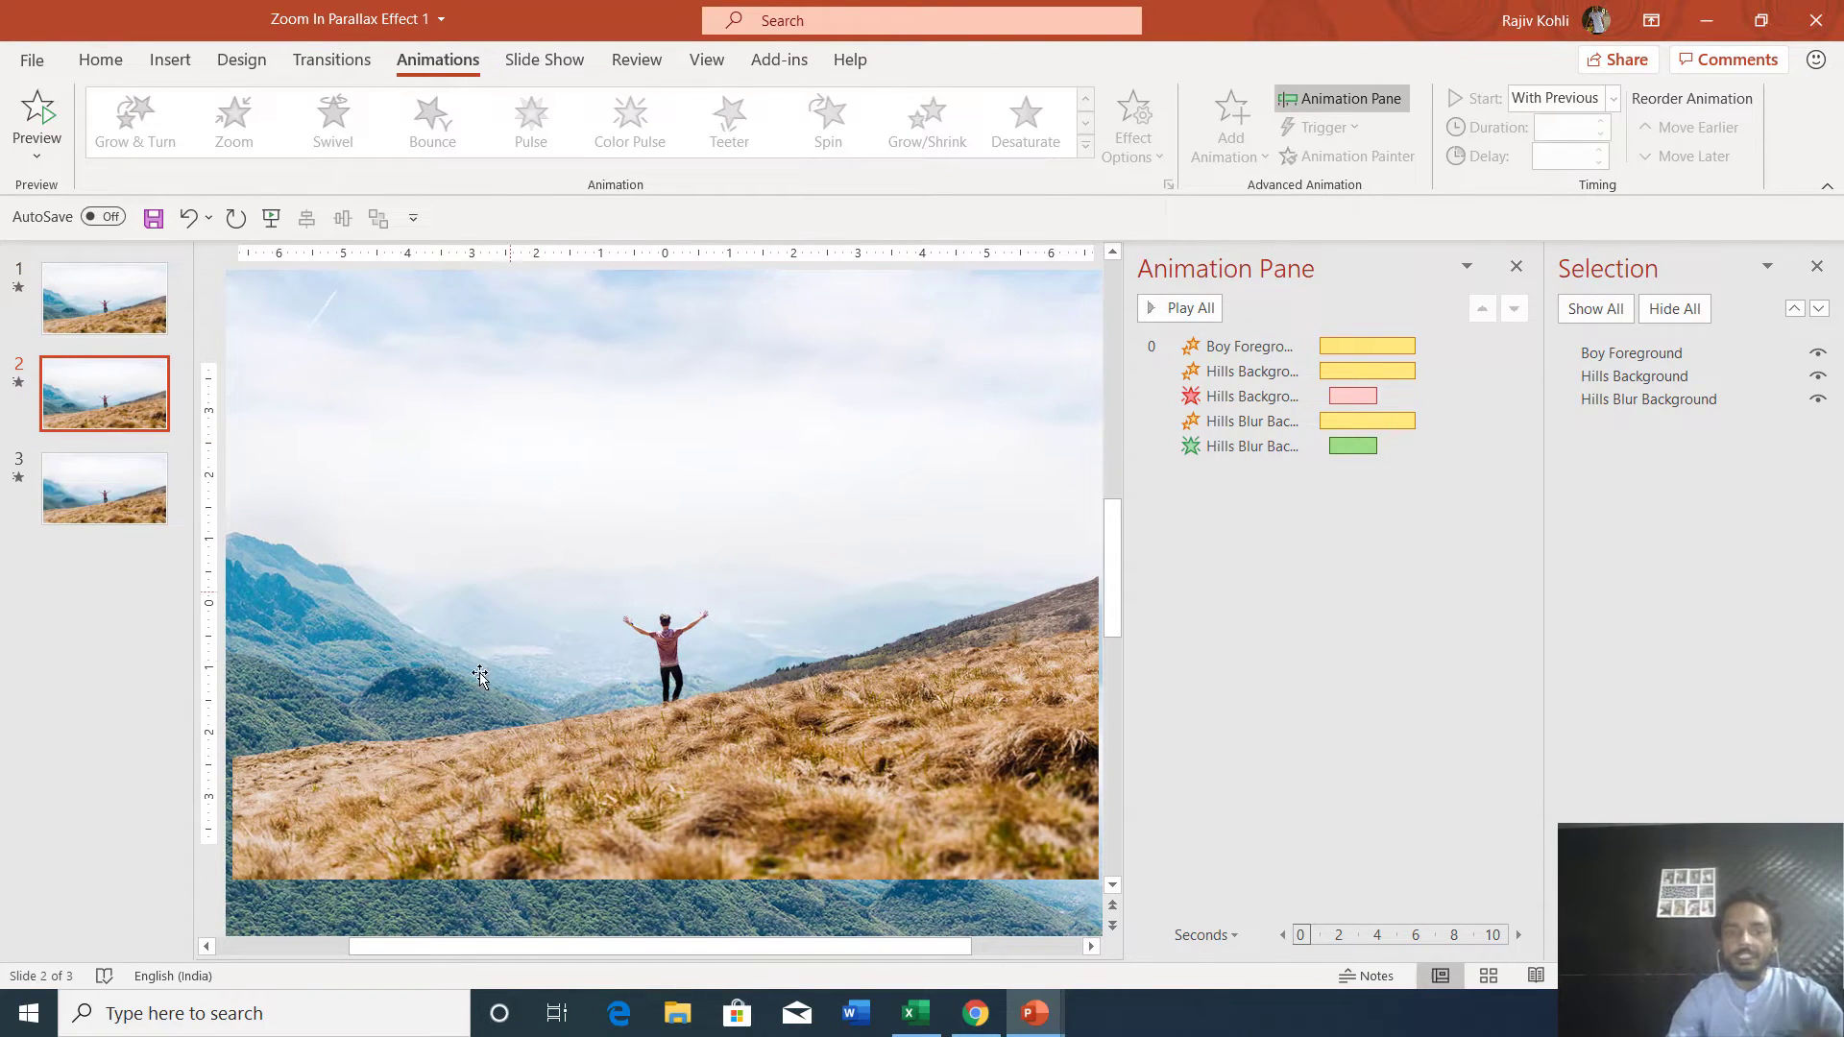
{"action": "left_click", "coordinate": [706, 748]}
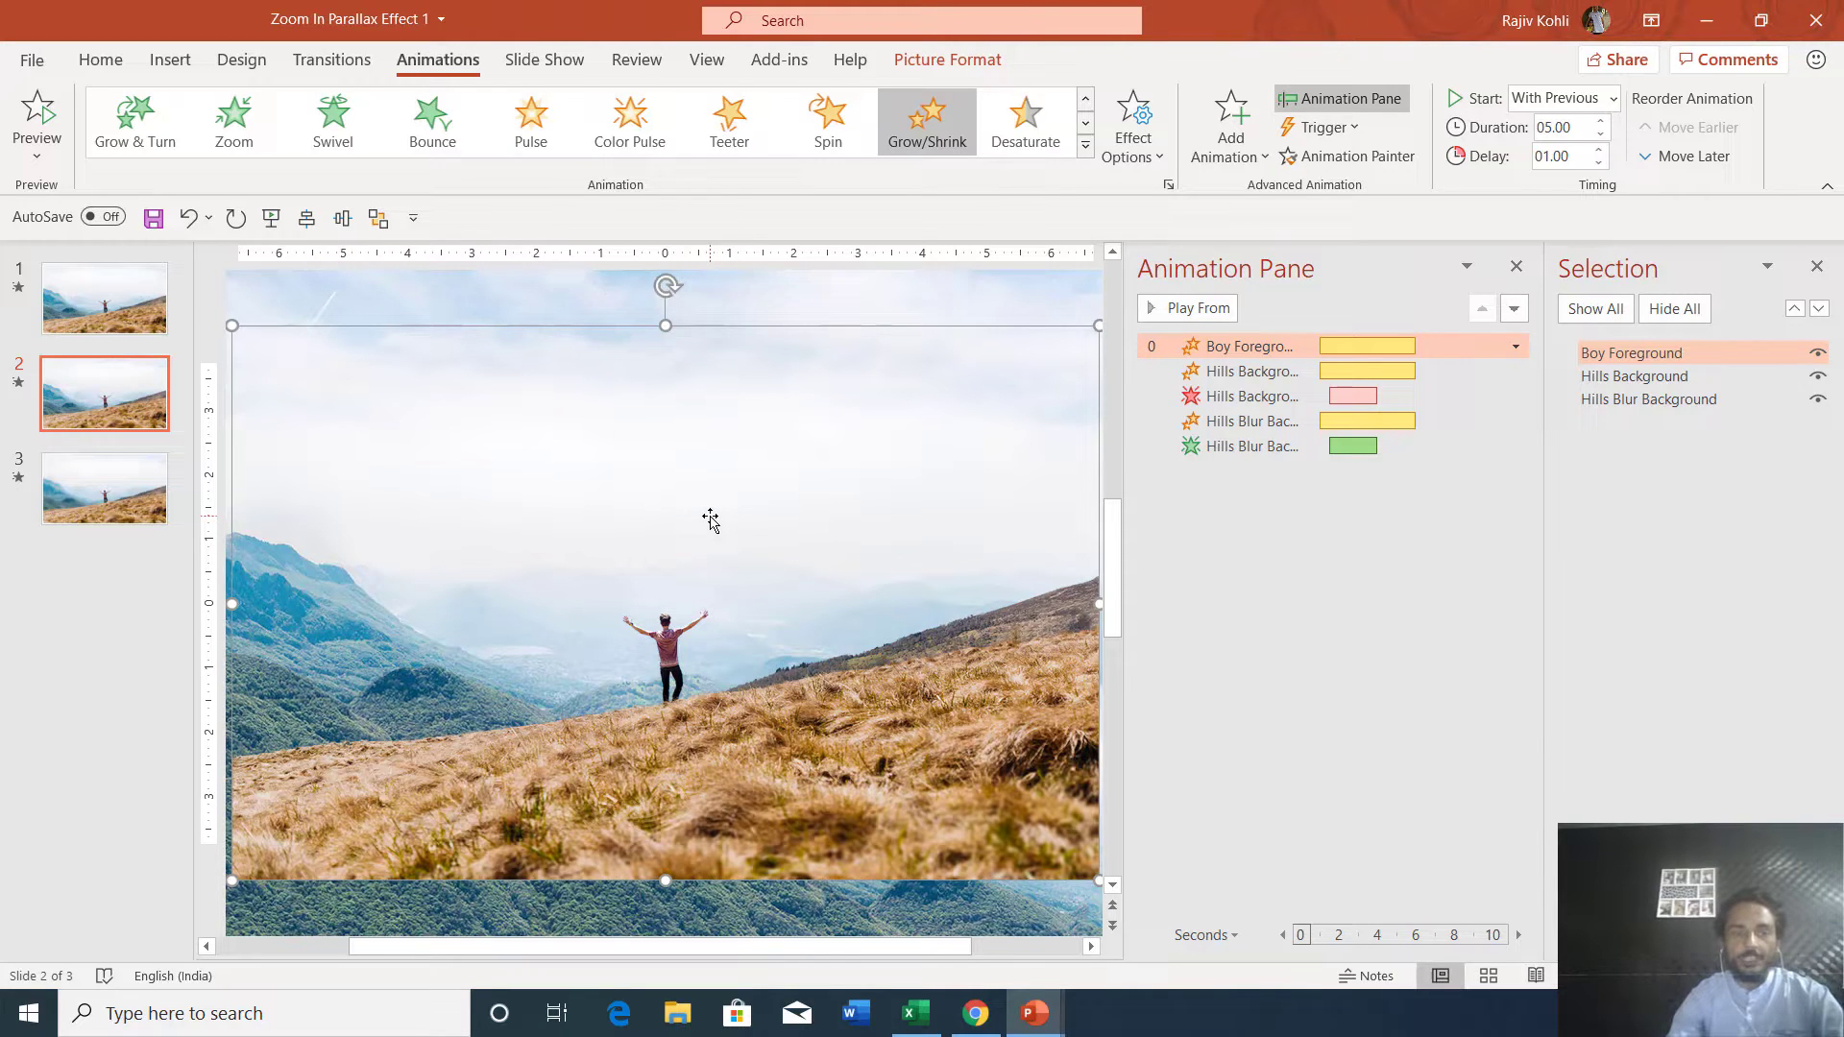
{"action": "left_click", "coordinate": [1293, 444], "text": "shift"}
{"action": "key", "text": "Delete"}
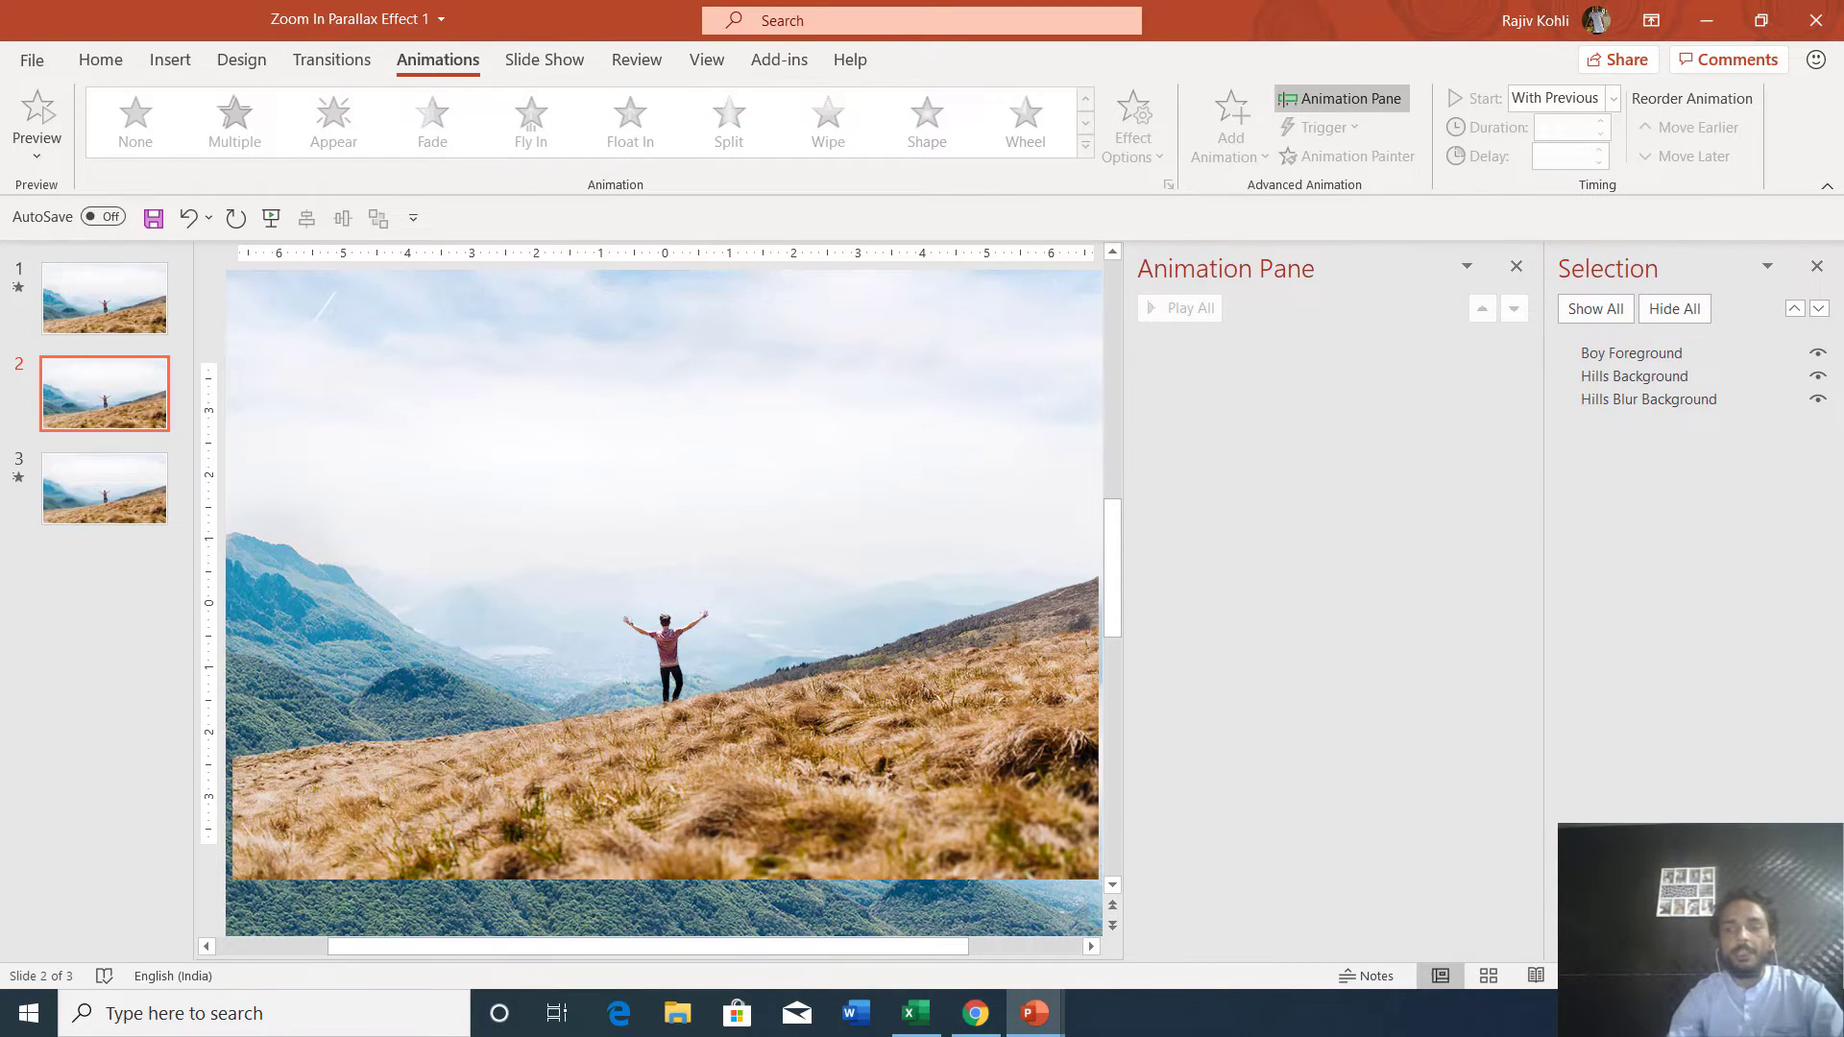
Play the slide without animations as a slide show and compare it with the layer animations on slide 1.
{"action": "key", "text": "shift+F5"}
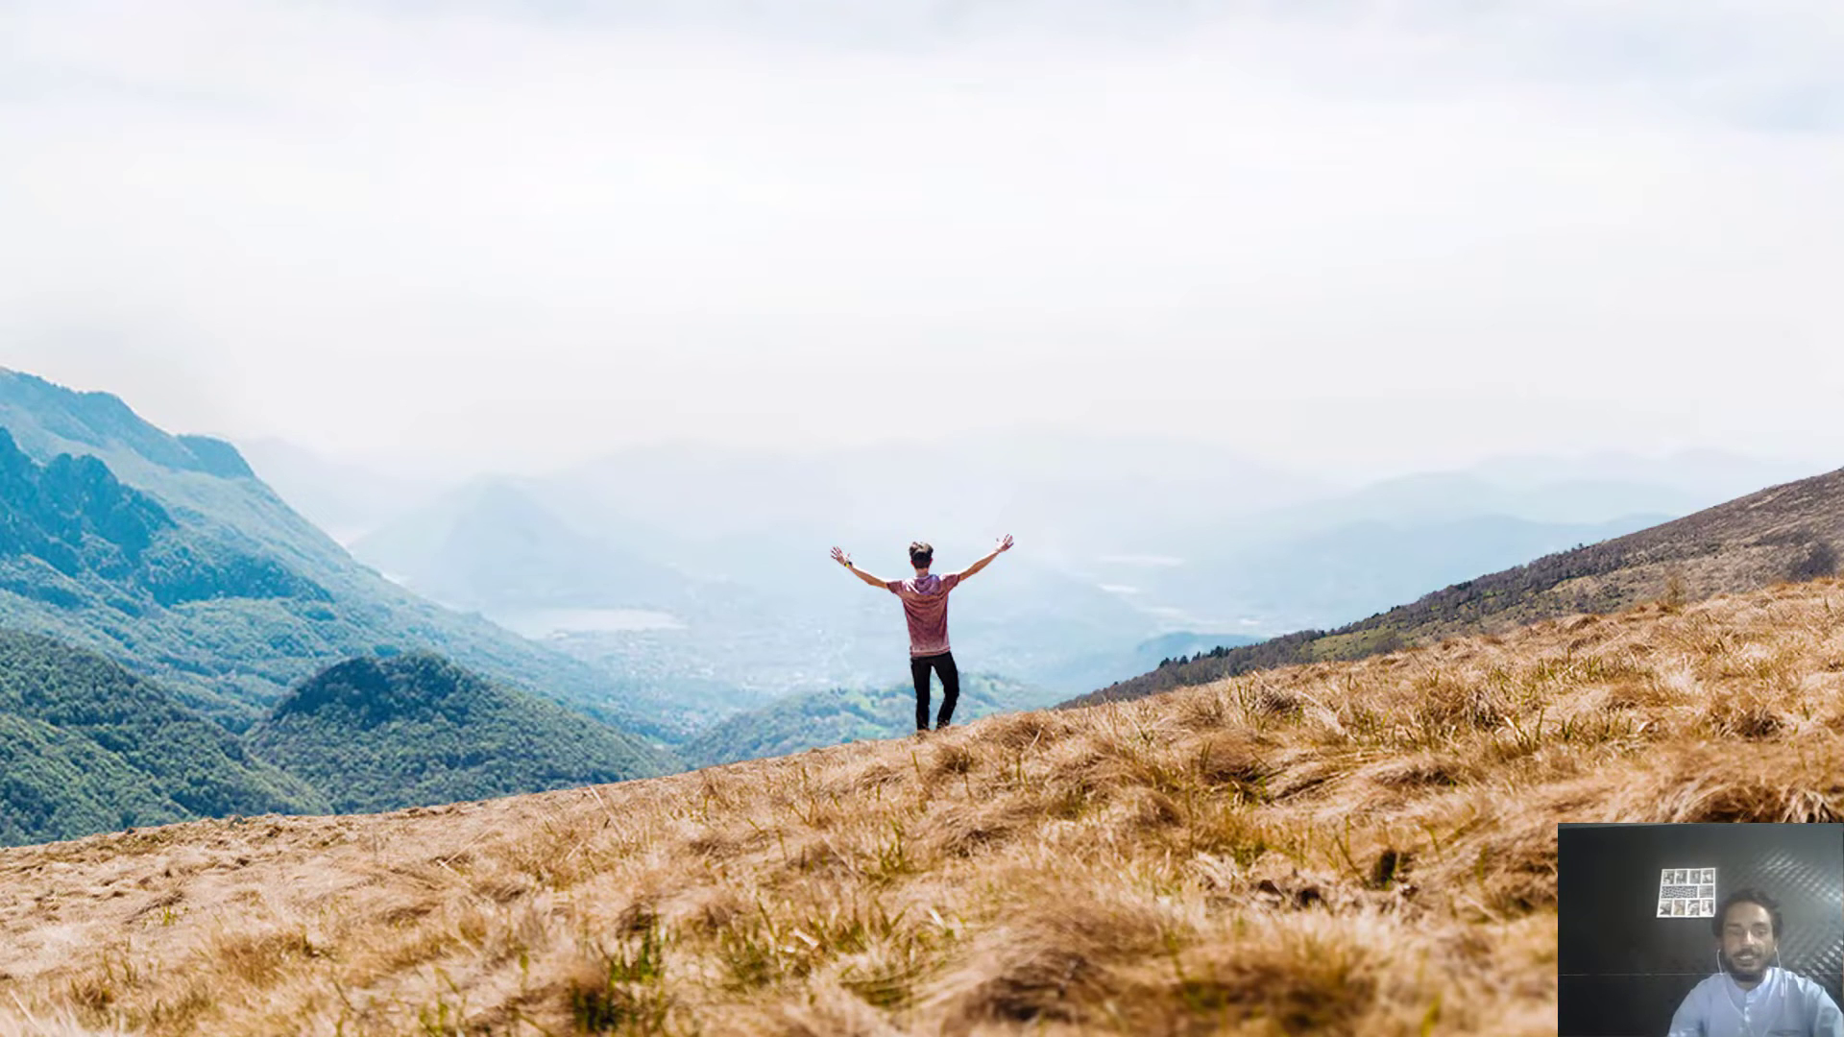
{"action": "key", "text": "Escape"}
{"action": "left_click", "coordinate": [104, 298]}
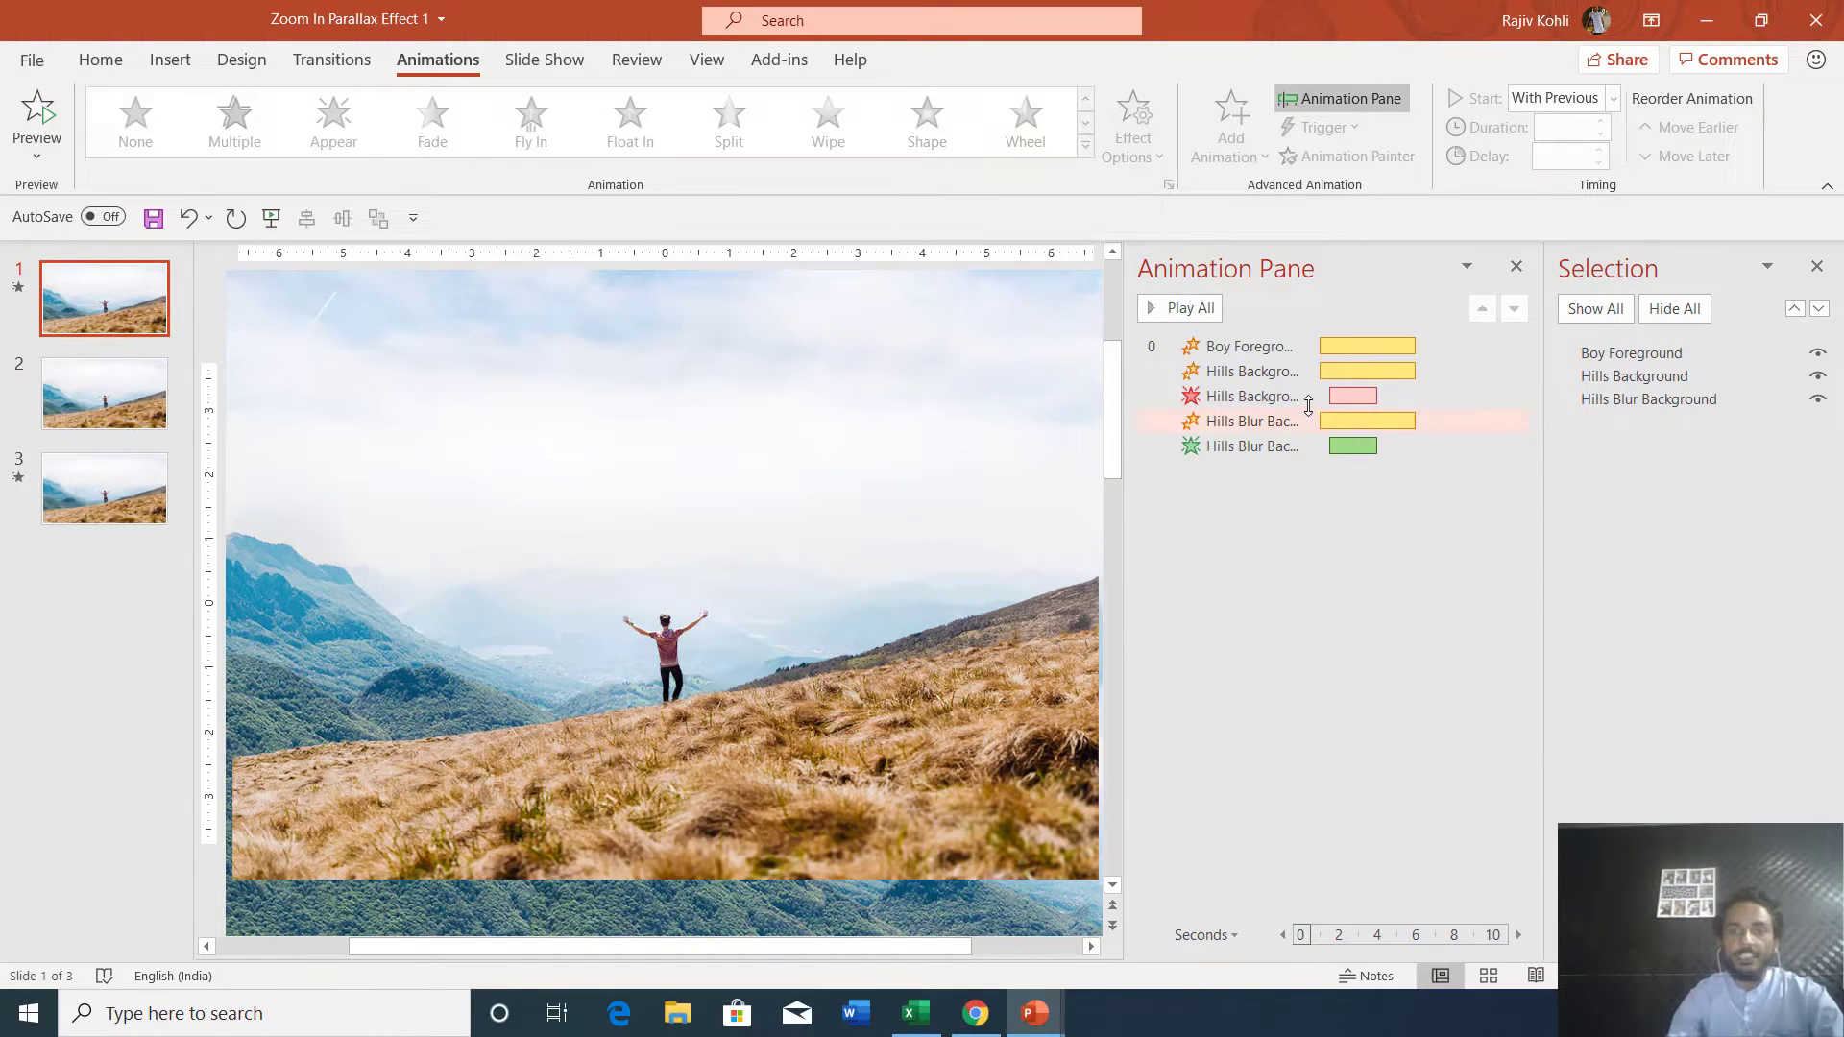
{"action": "left_click", "coordinate": [1606, 355]}
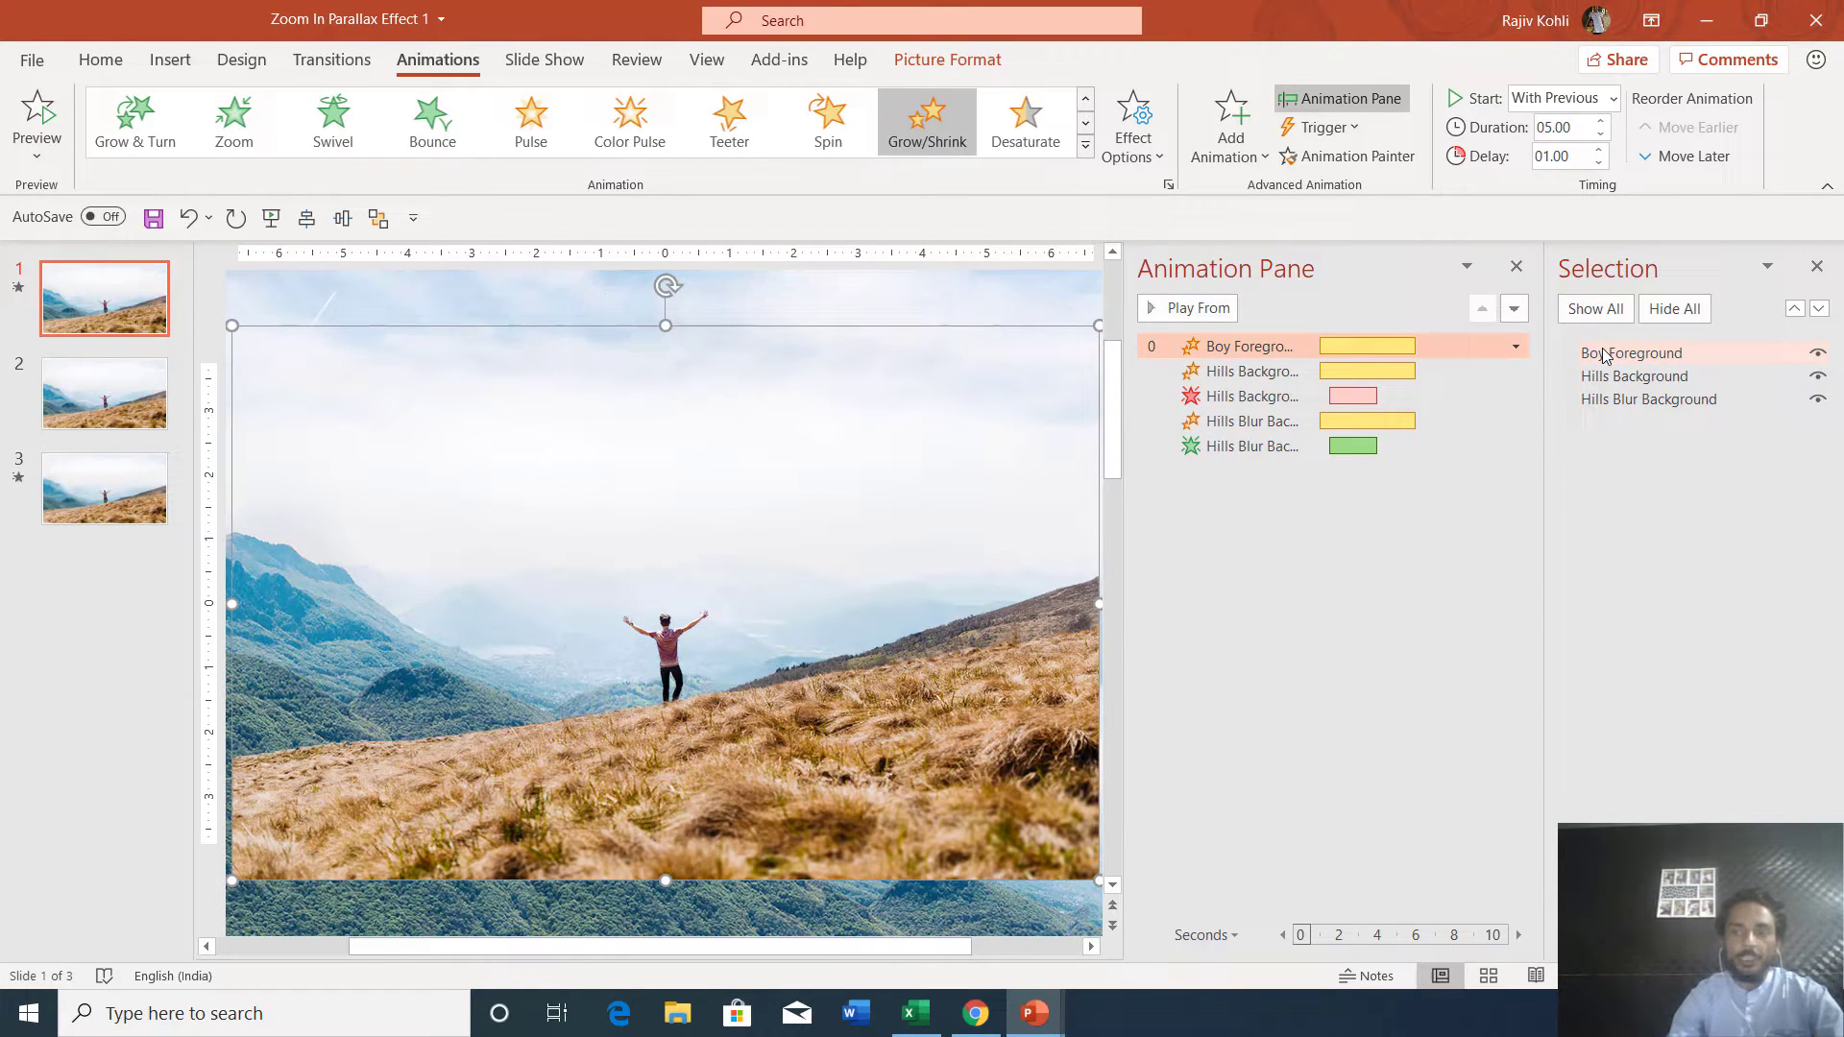
{"action": "left_click", "coordinate": [1616, 406]}
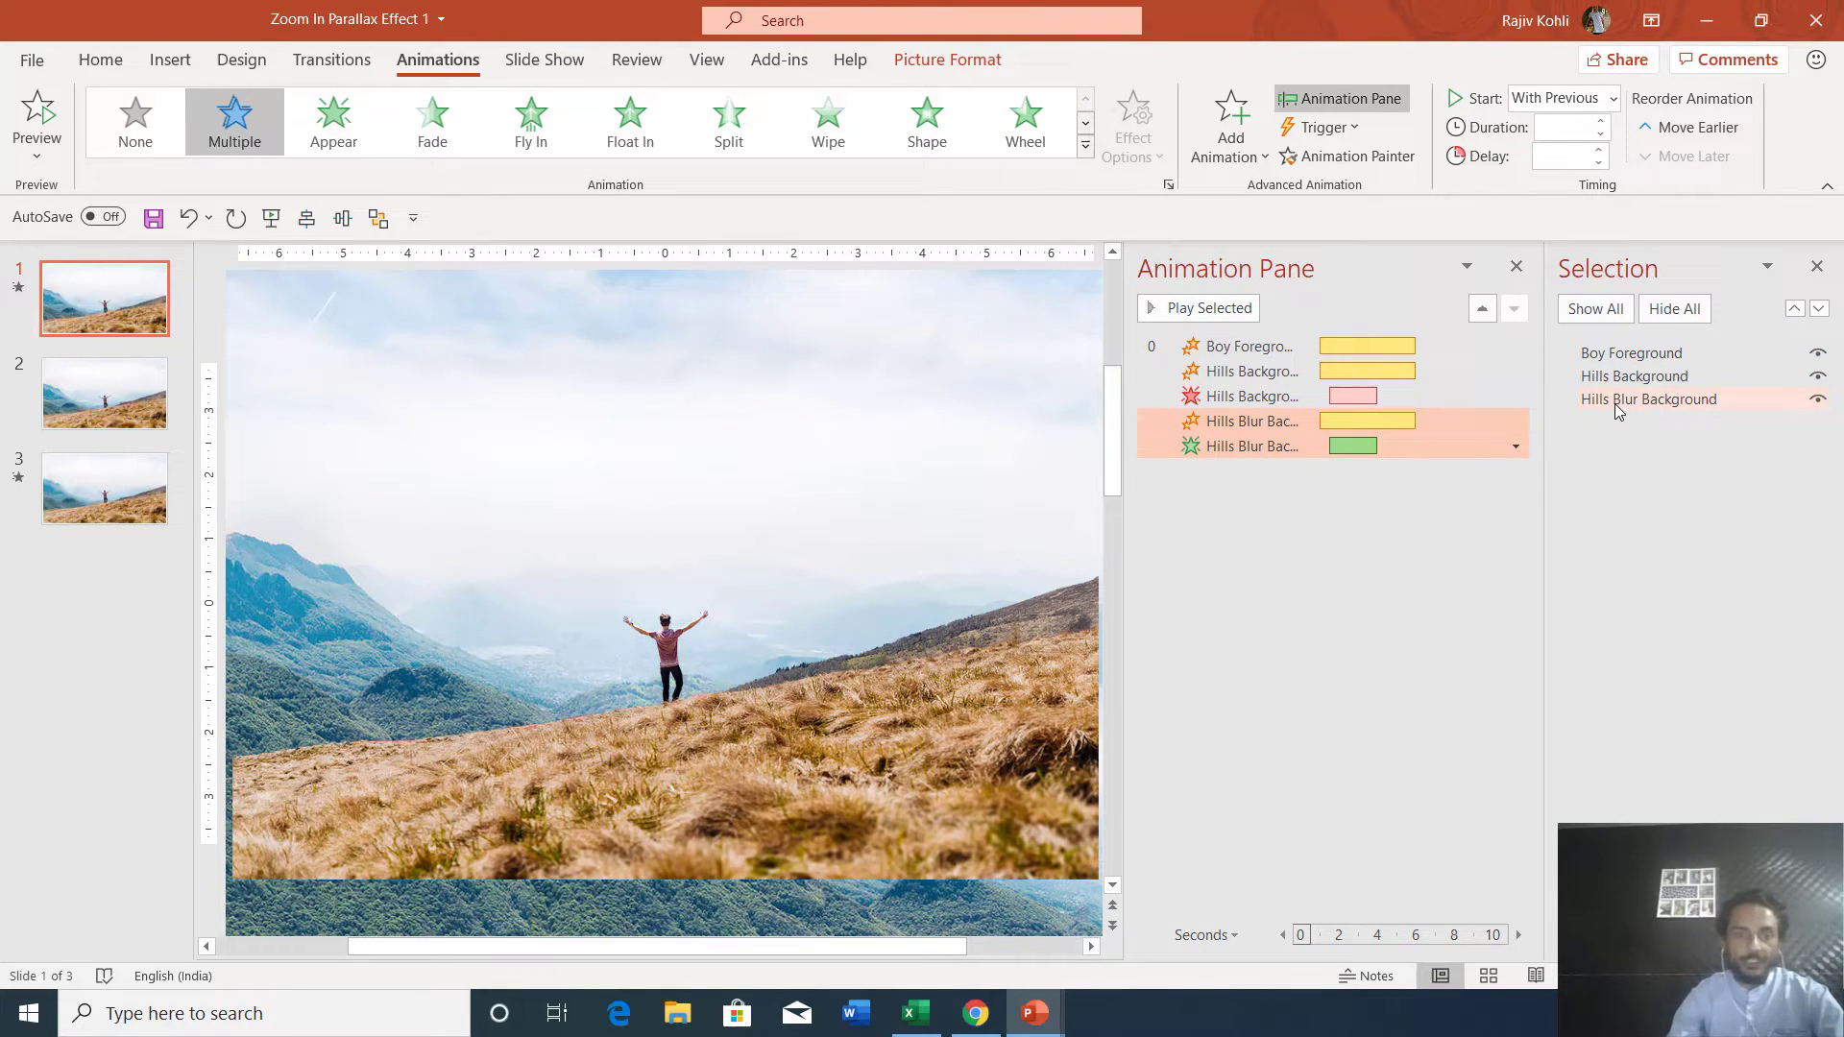
{"action": "scroll", "coordinate": [452, 378], "scroll_direction": "down", "scroll_amount": 1}
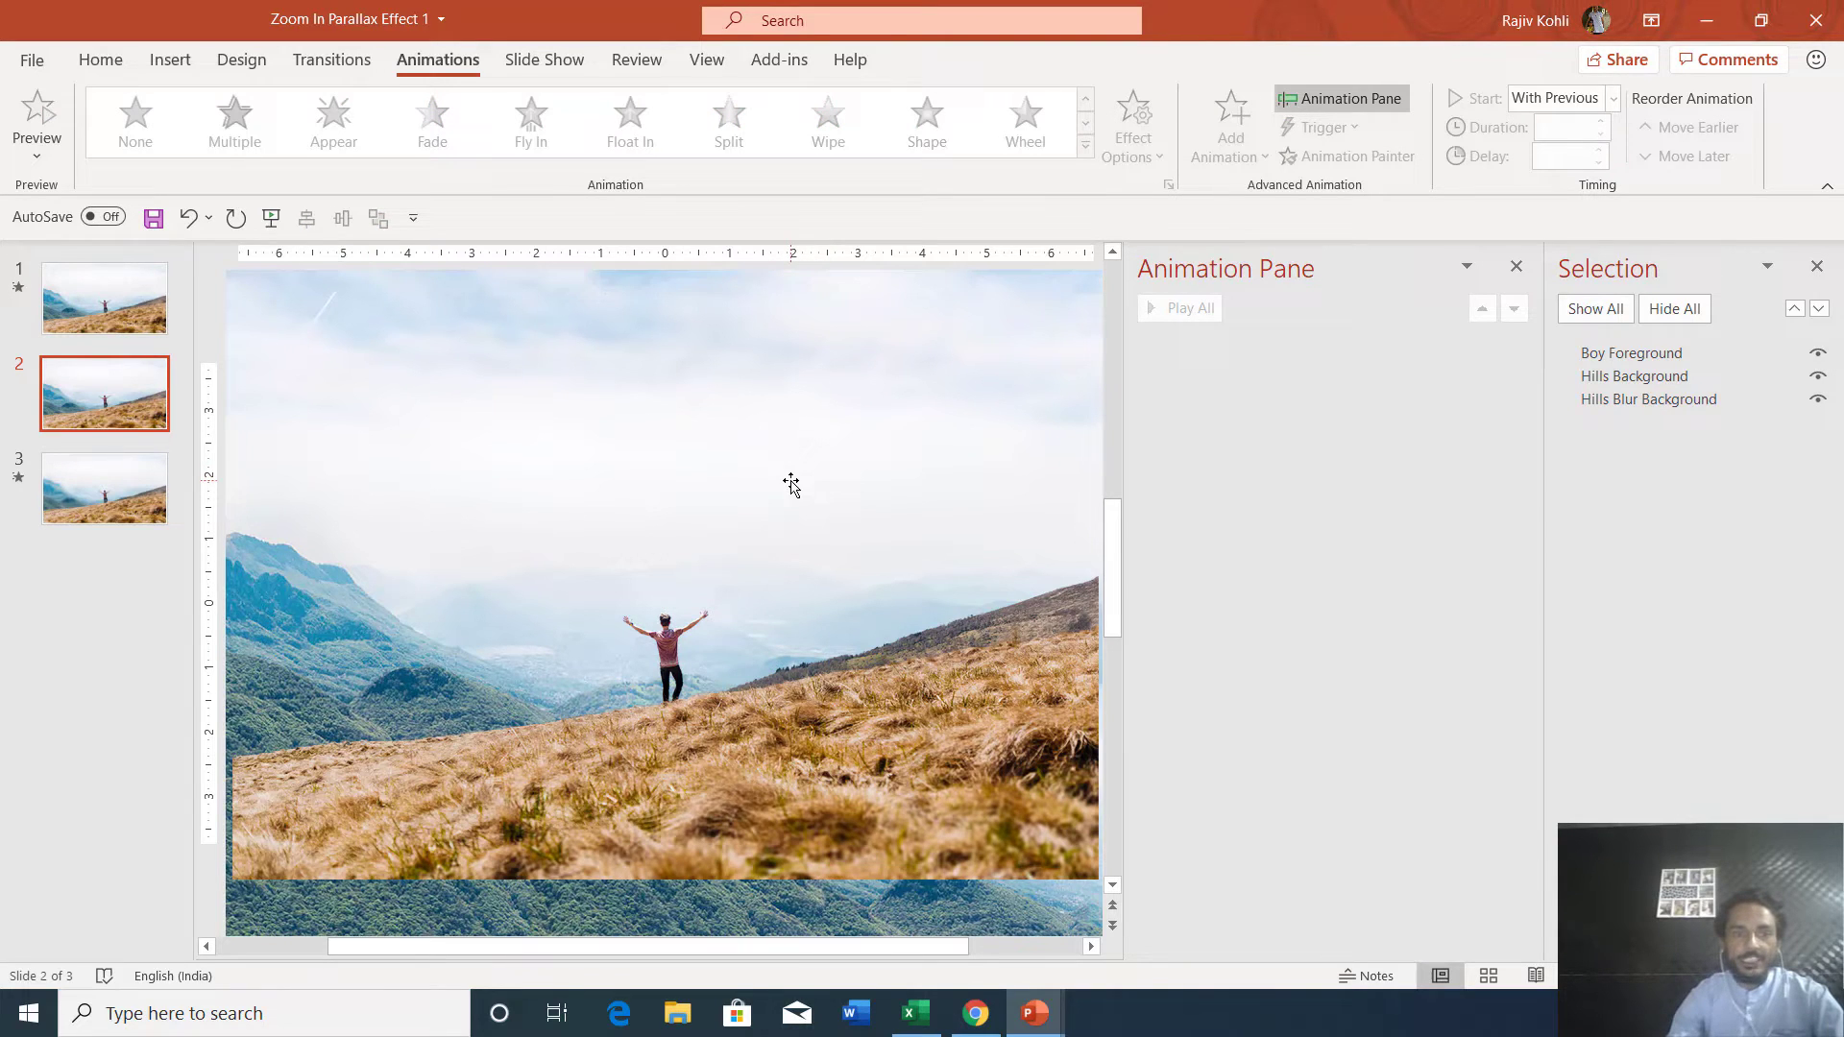
Delete the duplicated slide that has no animations.
{"action": "left_click", "coordinate": [134, 393]}
{"action": "key", "text": "Delete"}
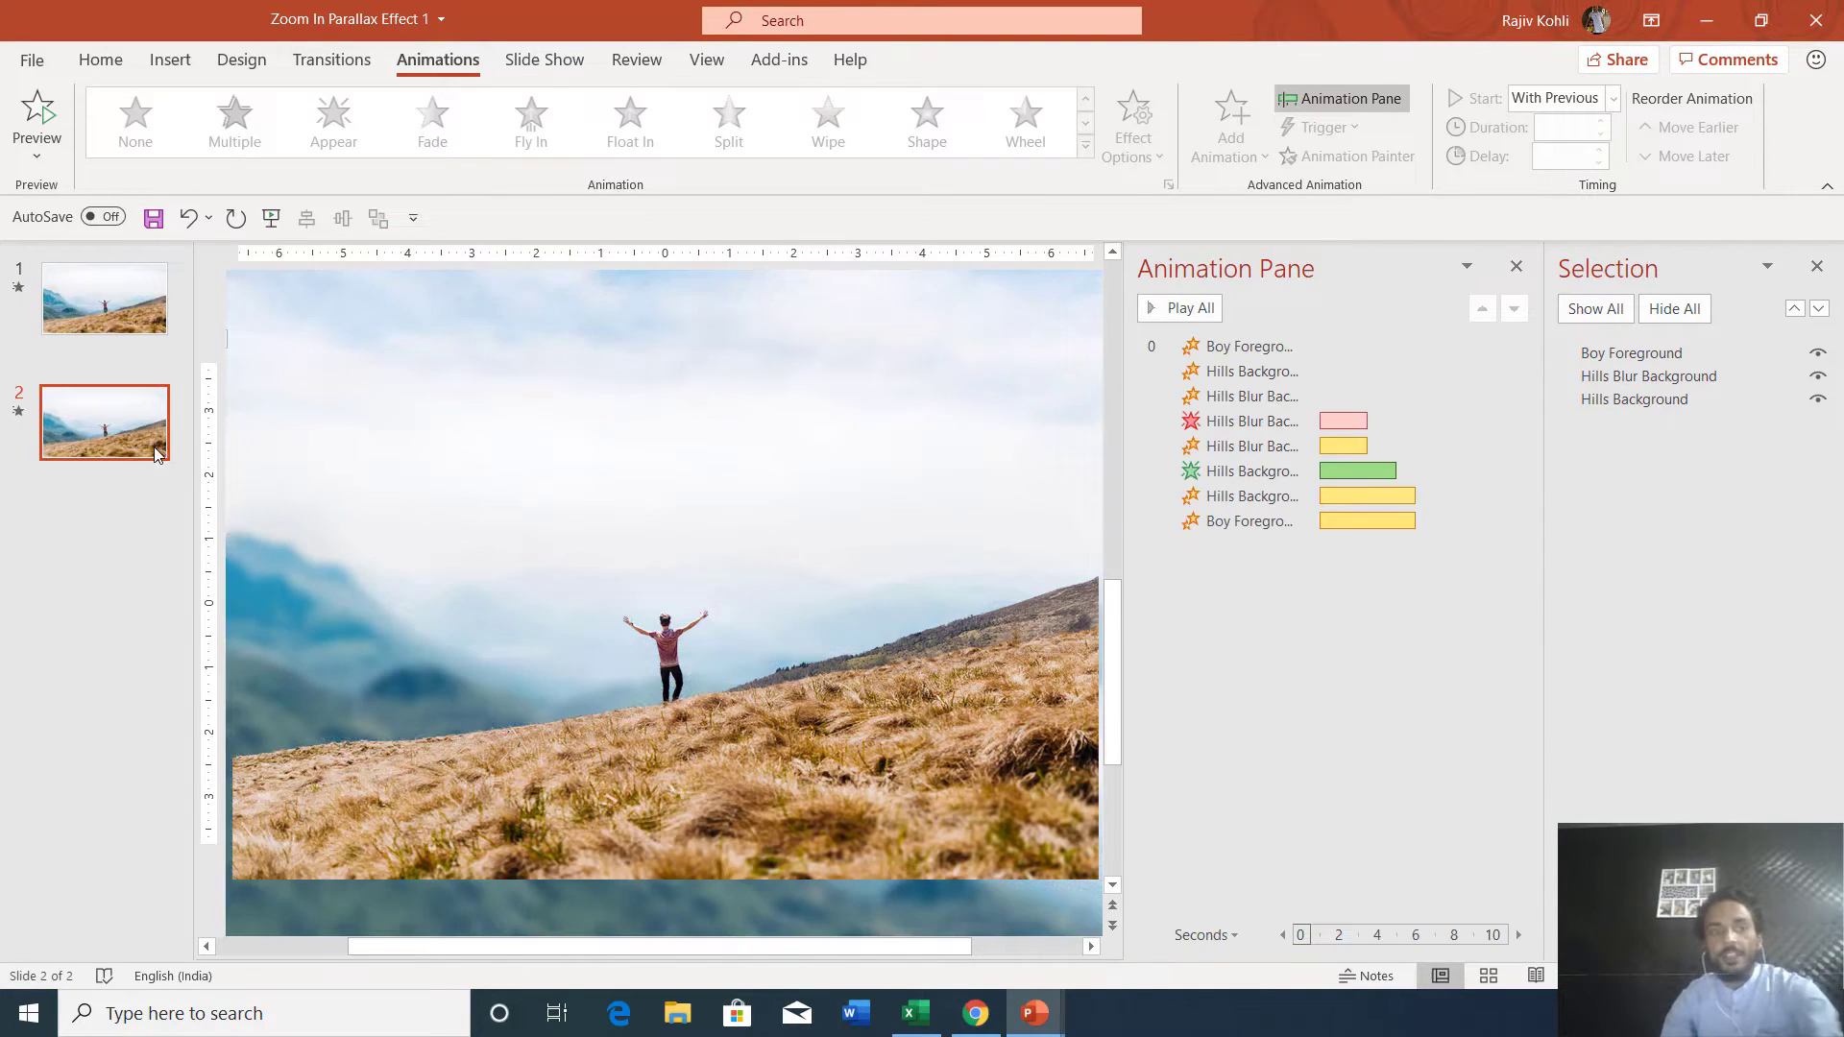
Check the initial Grow/Shrink animations on slide 2 and play the slide show from slide 1.
{"action": "left_click", "coordinate": [1231, 348]}
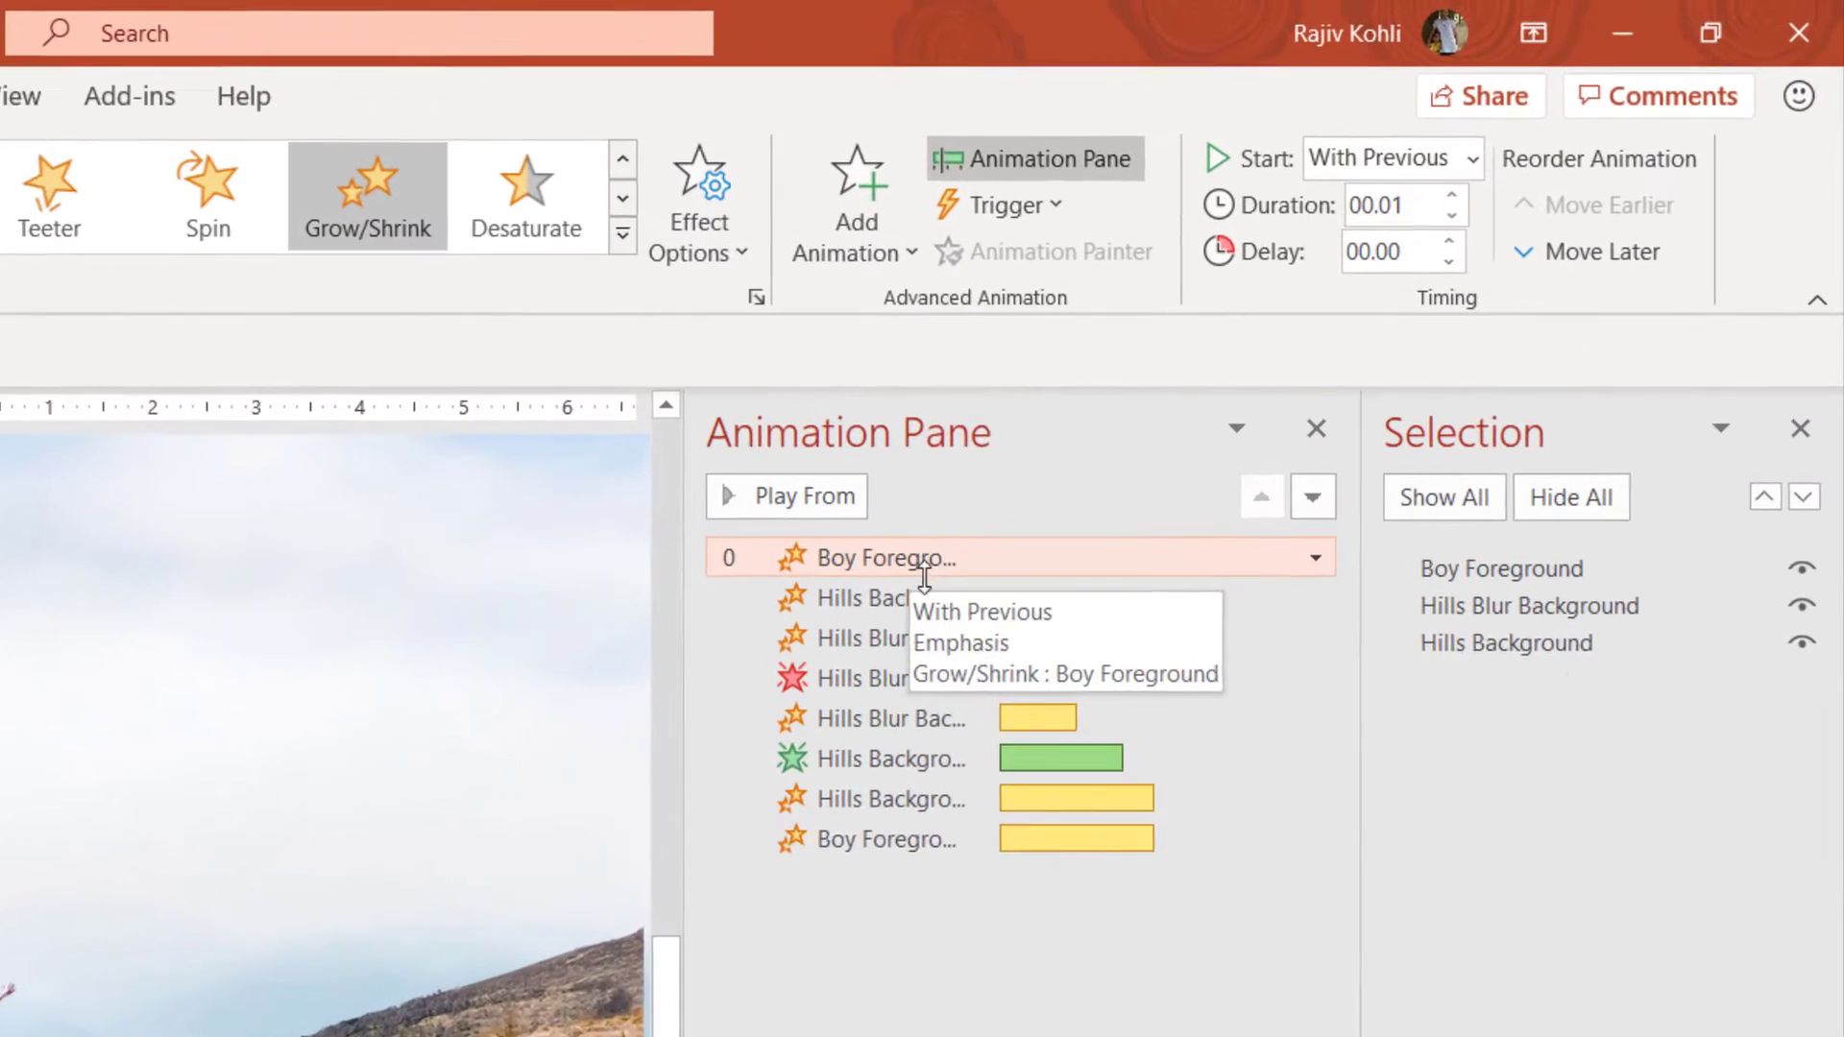
{"action": "left_click", "coordinate": [920, 638]}
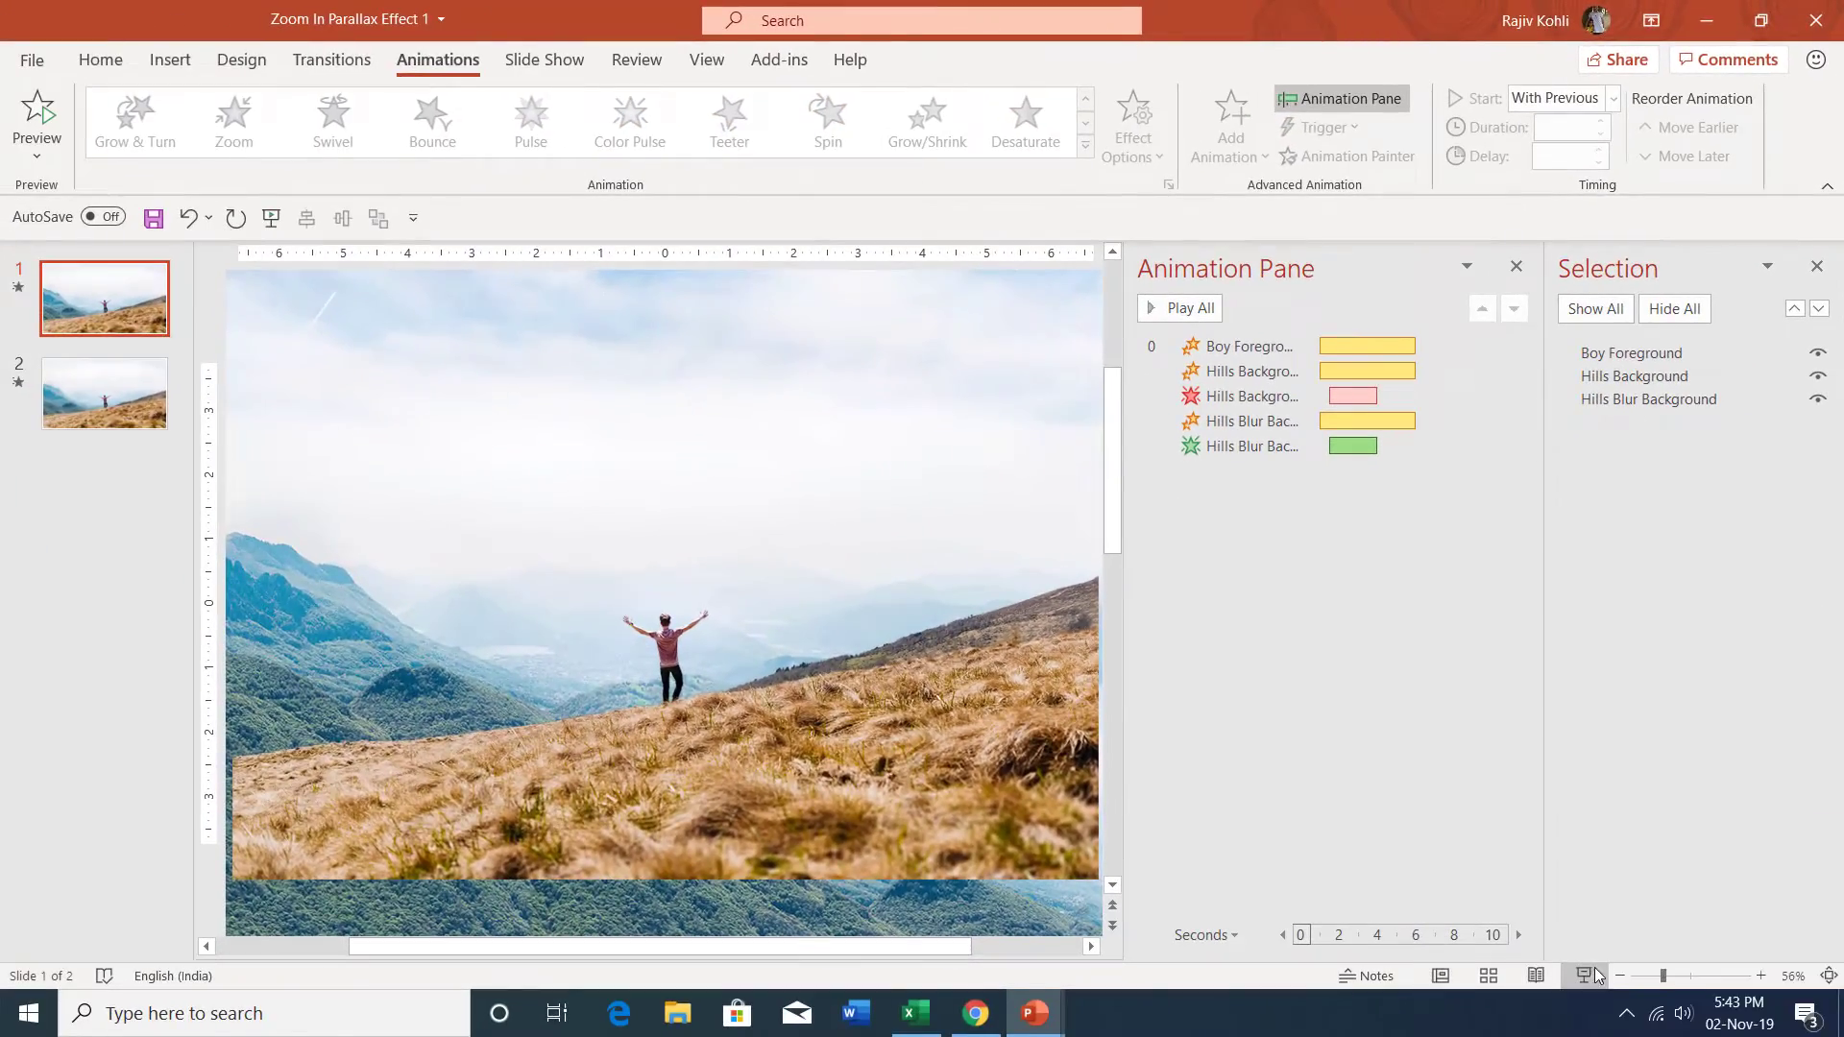
{"action": "left_click", "coordinate": [1595, 966]}
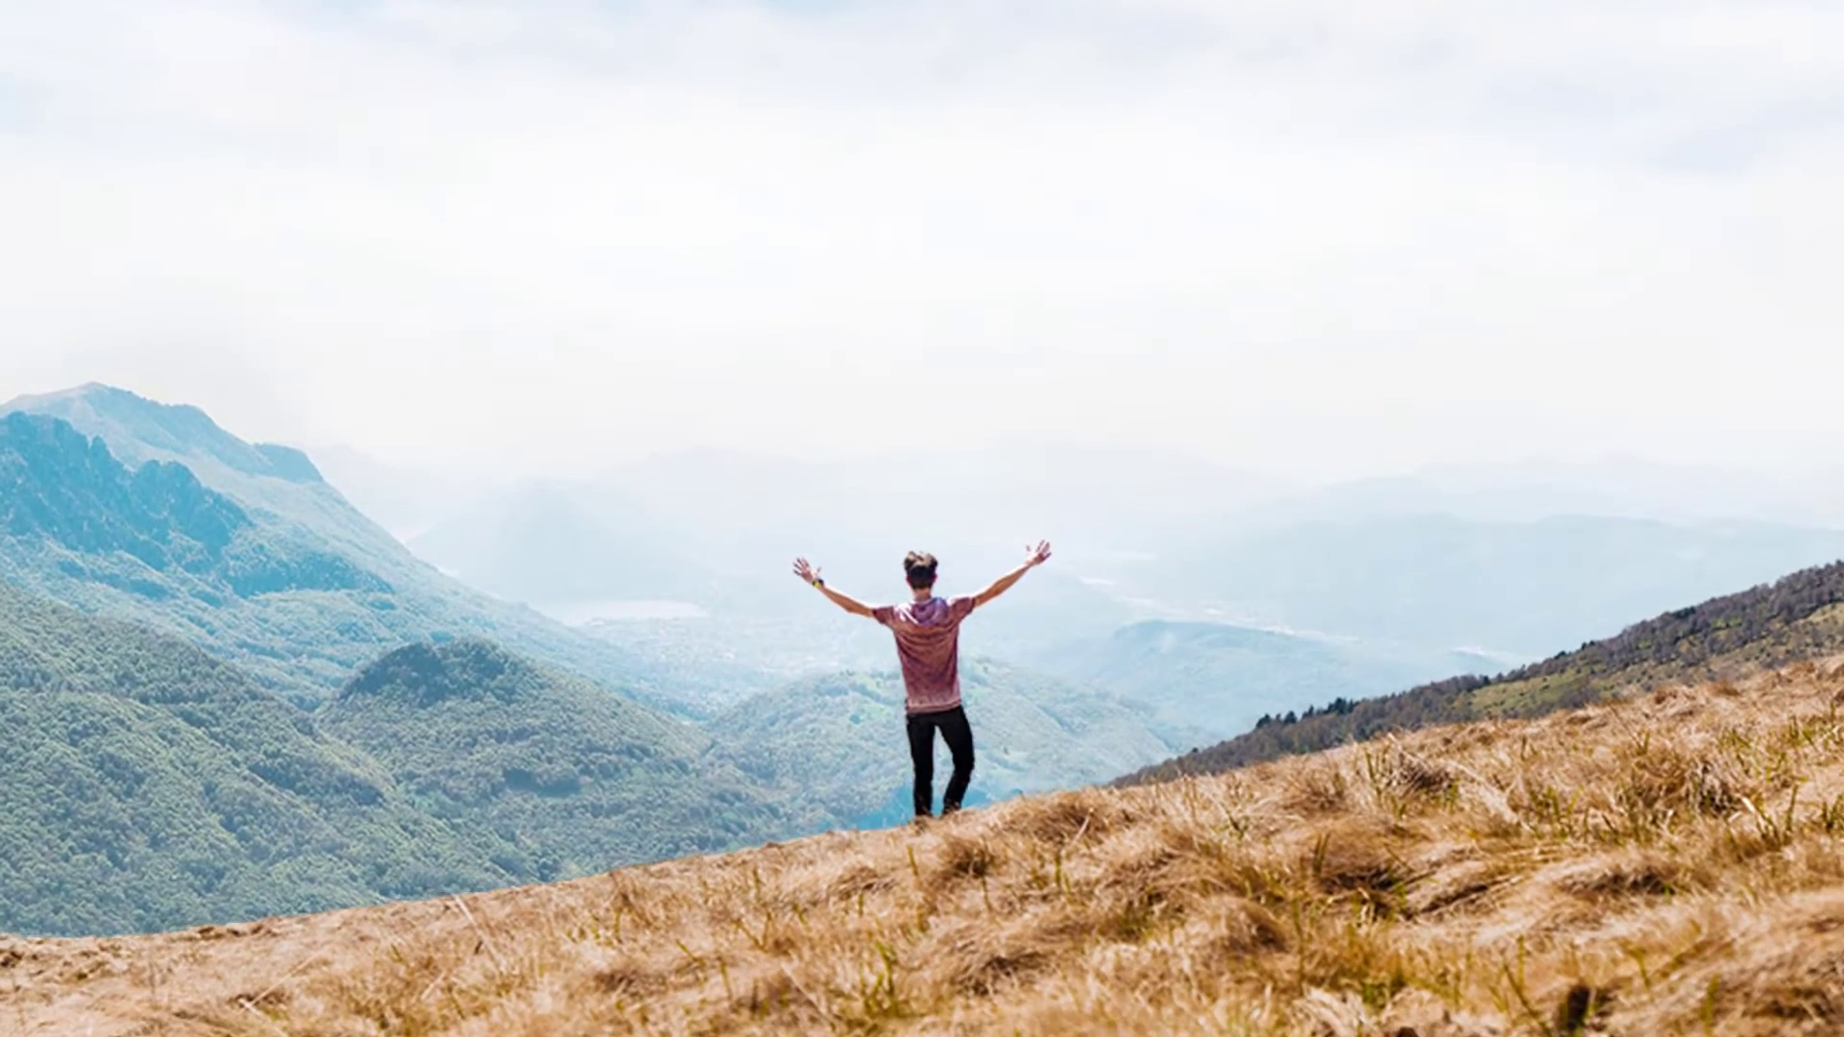
{"action": "key", "text": "Escape"}
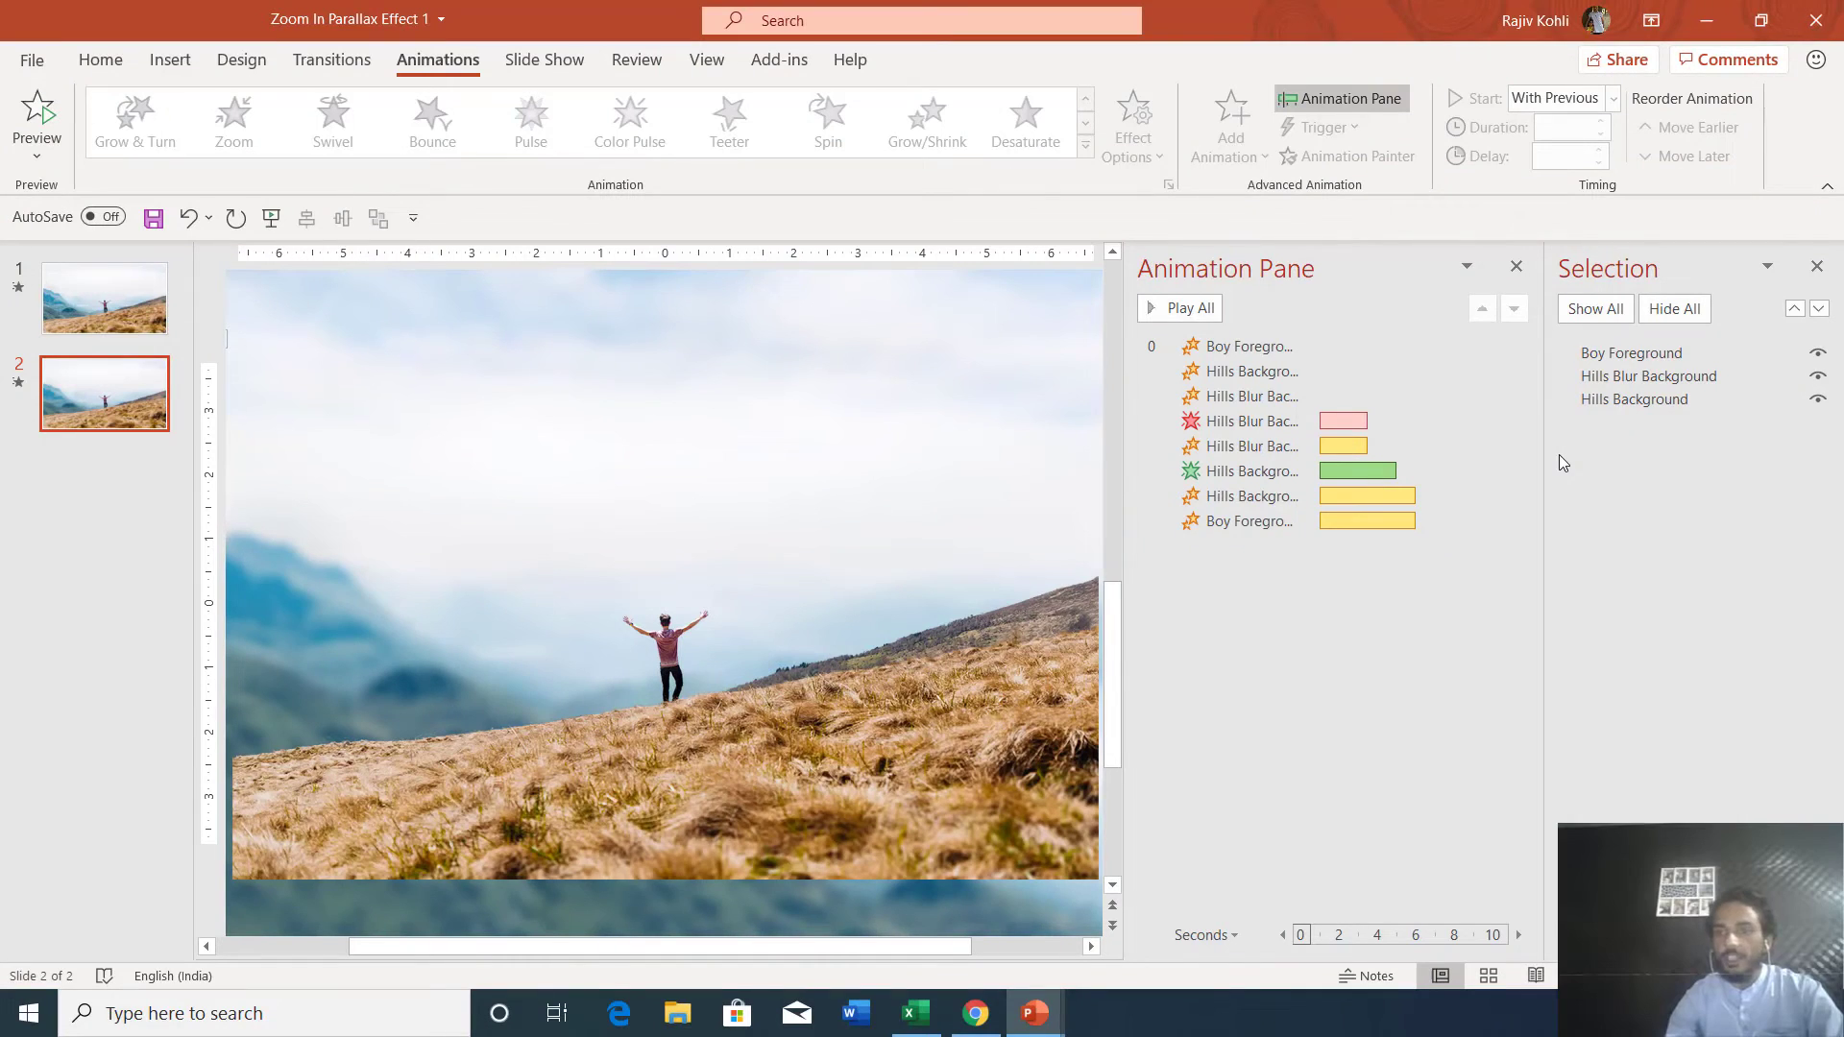
Select Hills Blur Background and Hills Background on slide 2 to identify the animations assigned to each.
{"action": "left_click", "coordinate": [1627, 379]}
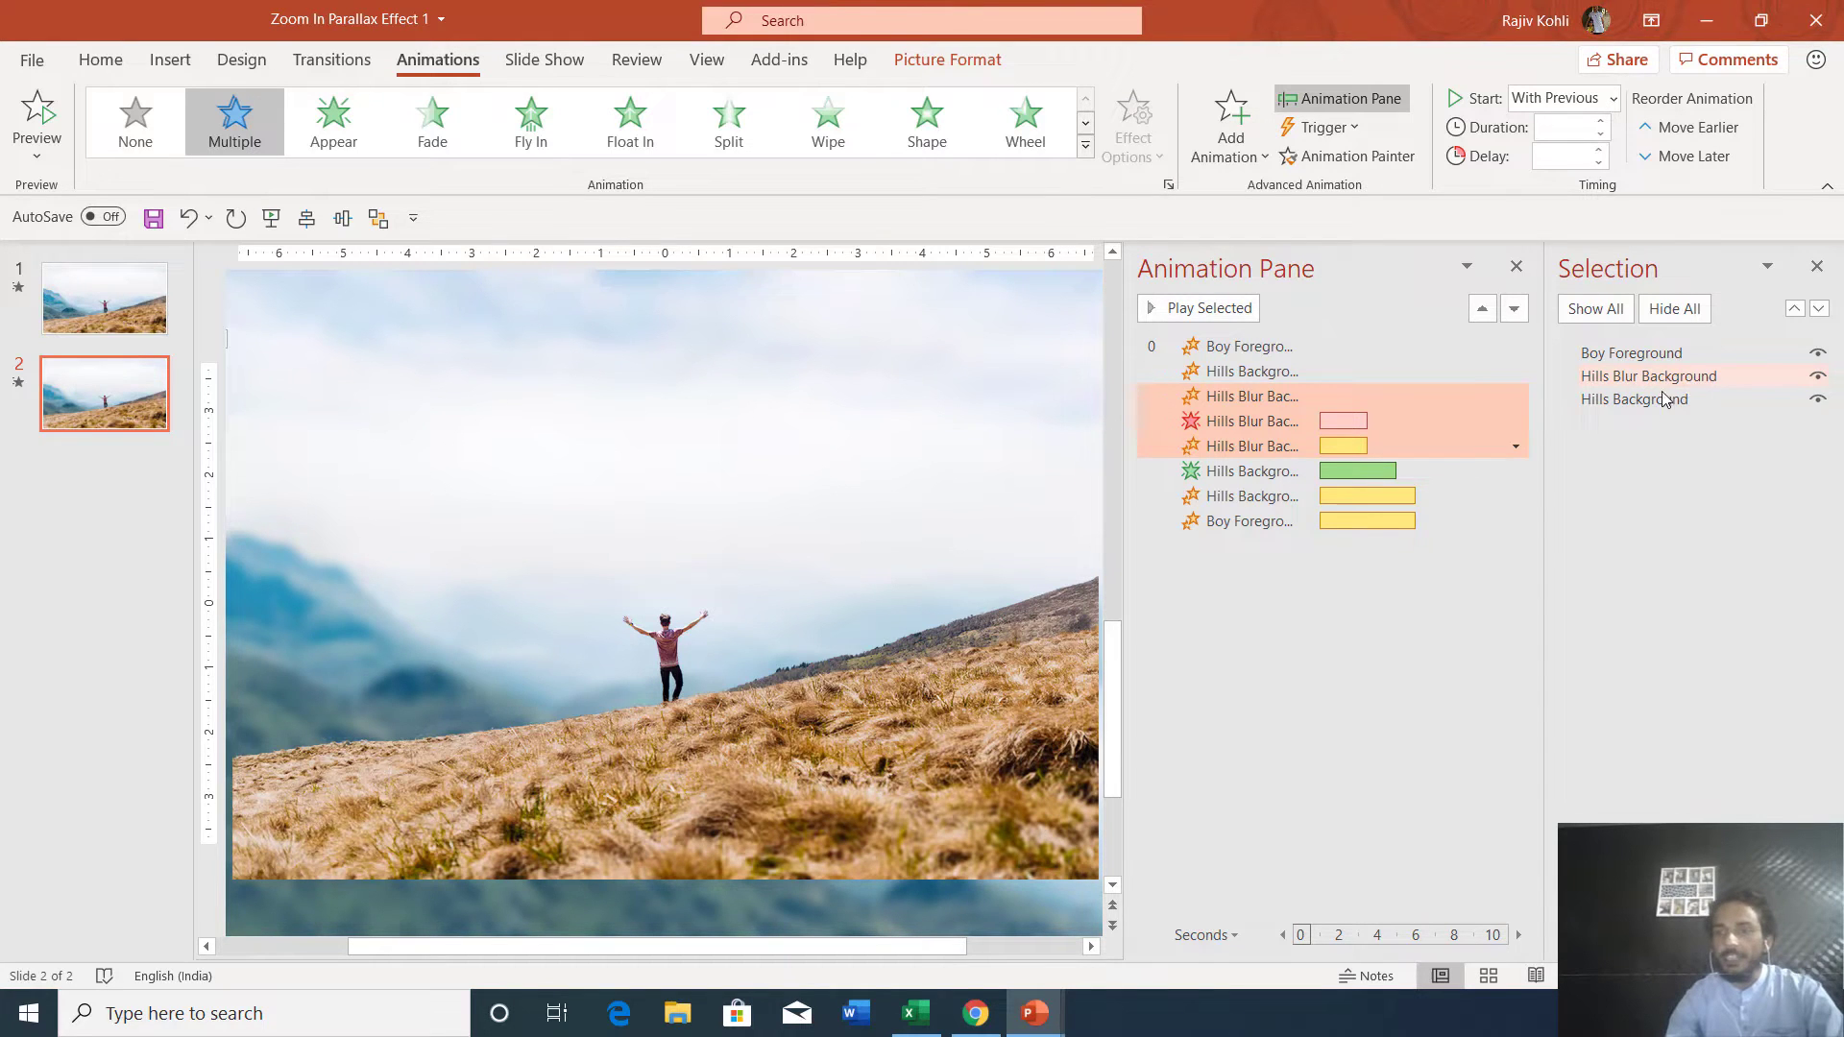
{"action": "left_click", "coordinate": [1618, 404]}
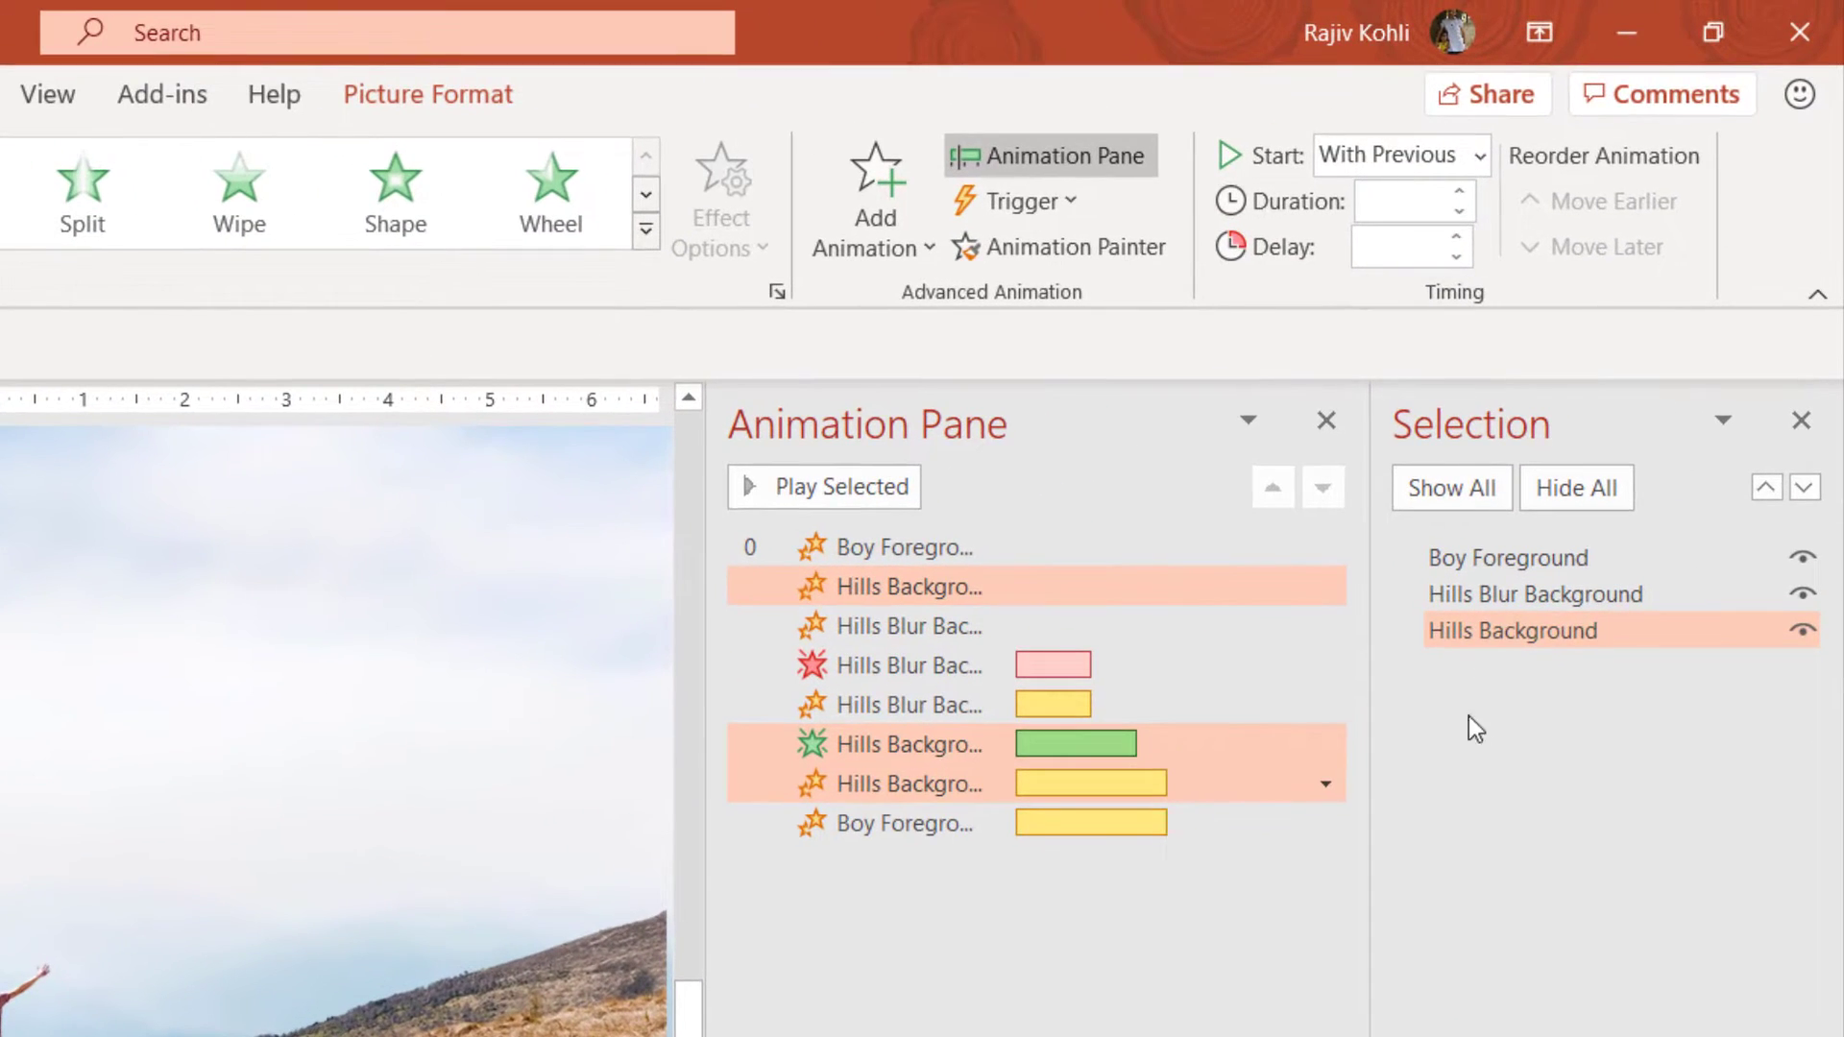
{"action": "left_click", "coordinate": [1564, 594]}
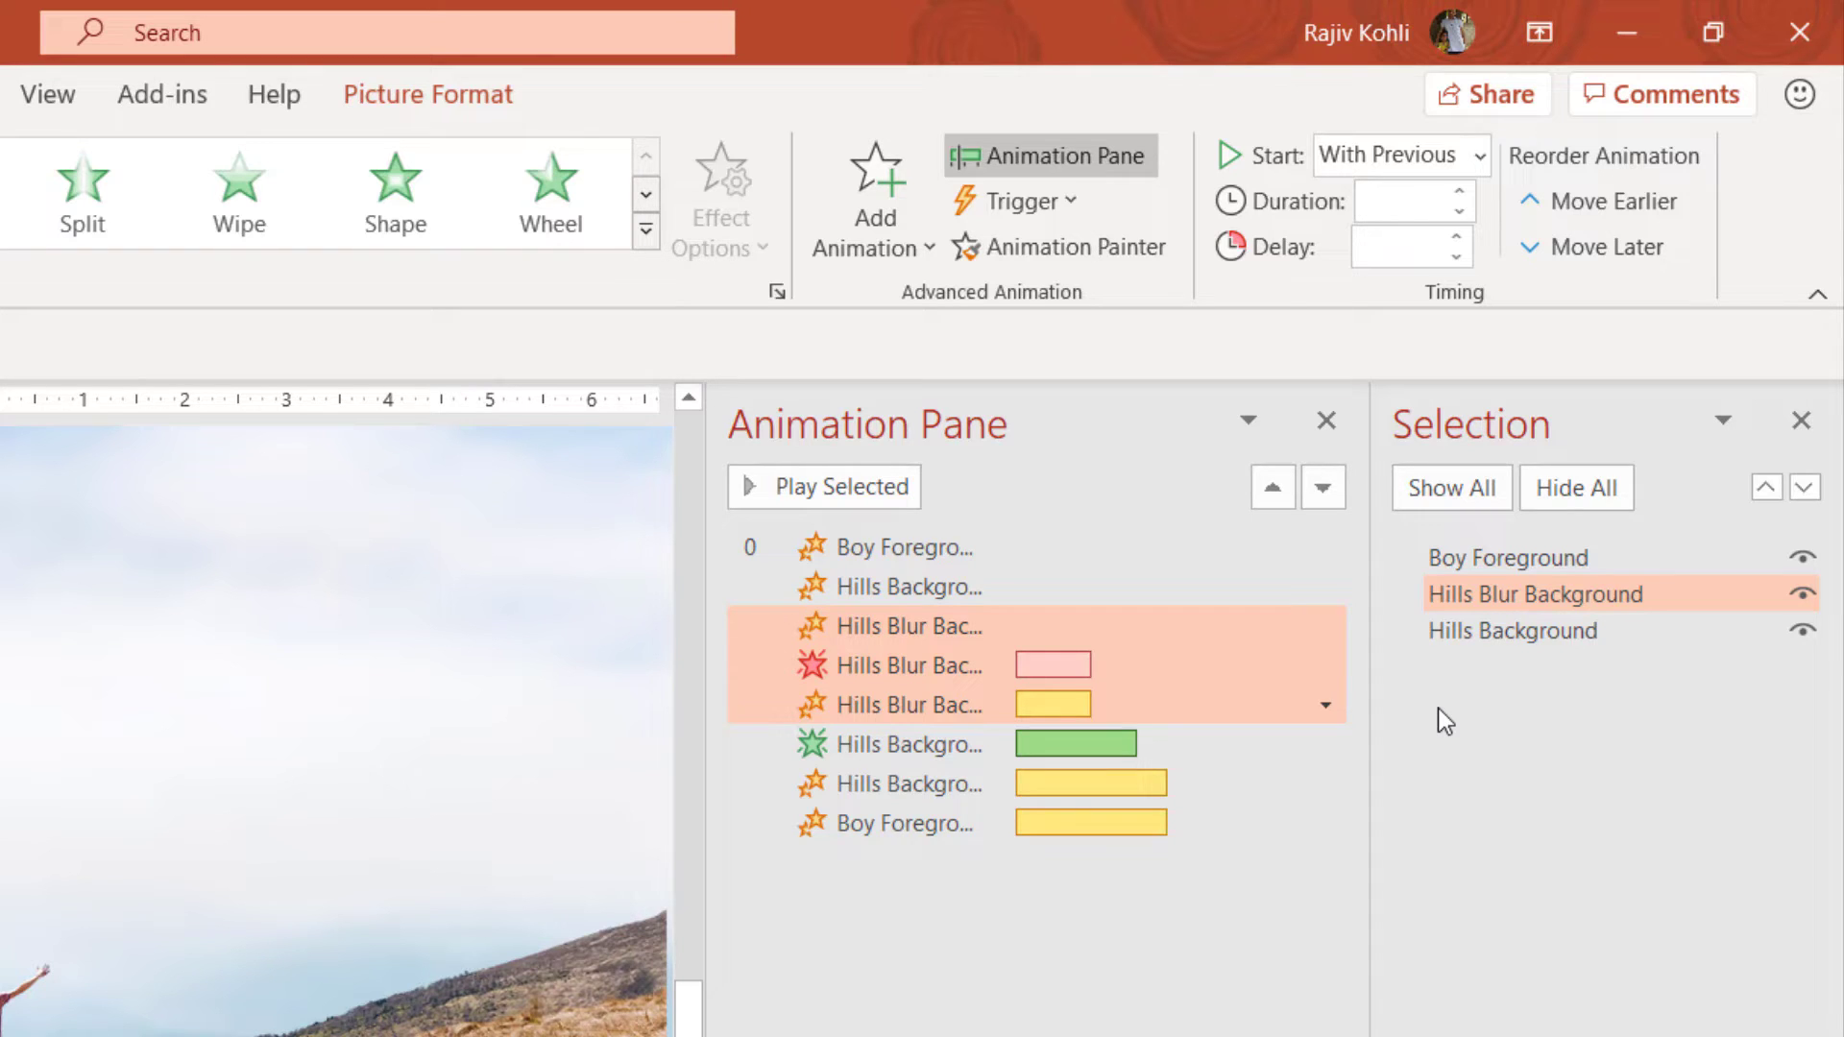
Examine the exit animation and the second Grow/Shrink effect settings of the Hills Blur Background picture on slide 2.
{"action": "left_click", "coordinate": [920, 672]}
{"action": "double_click", "coordinate": [921, 673]}
{"action": "key", "text": "Escape"}
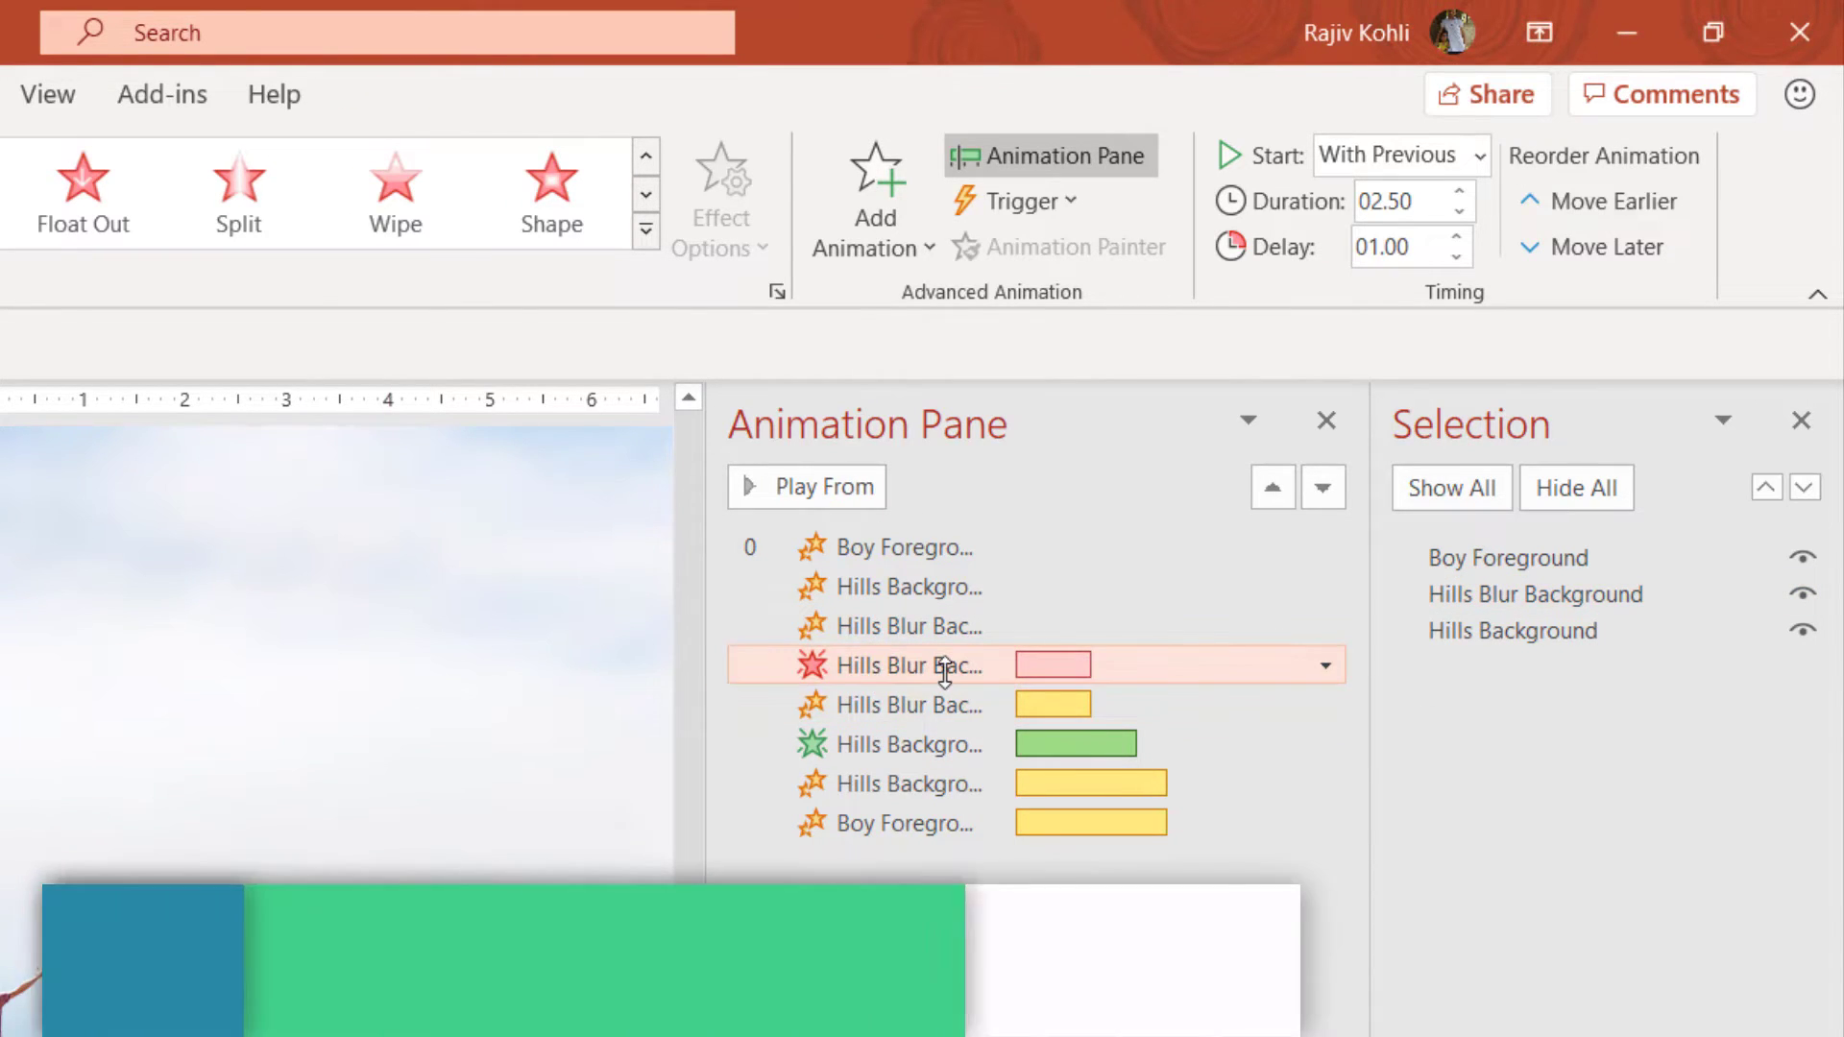
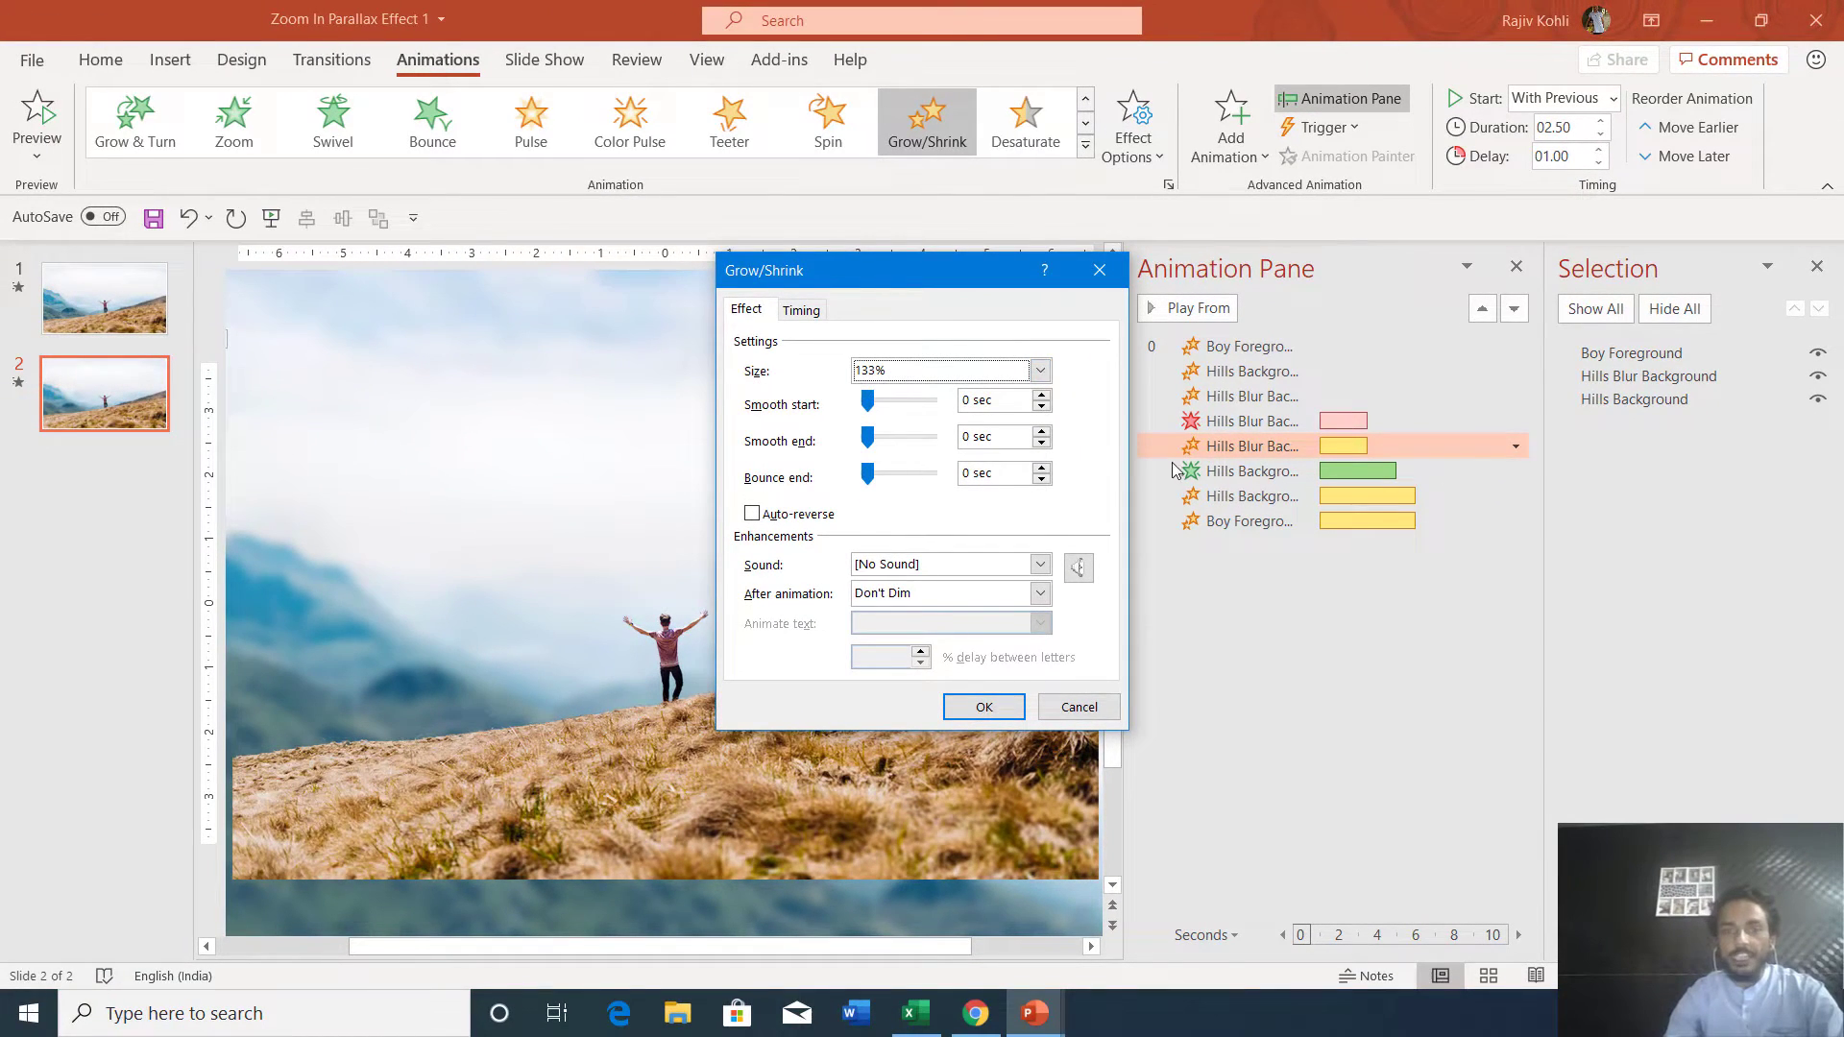
{"action": "key", "text": "Return"}
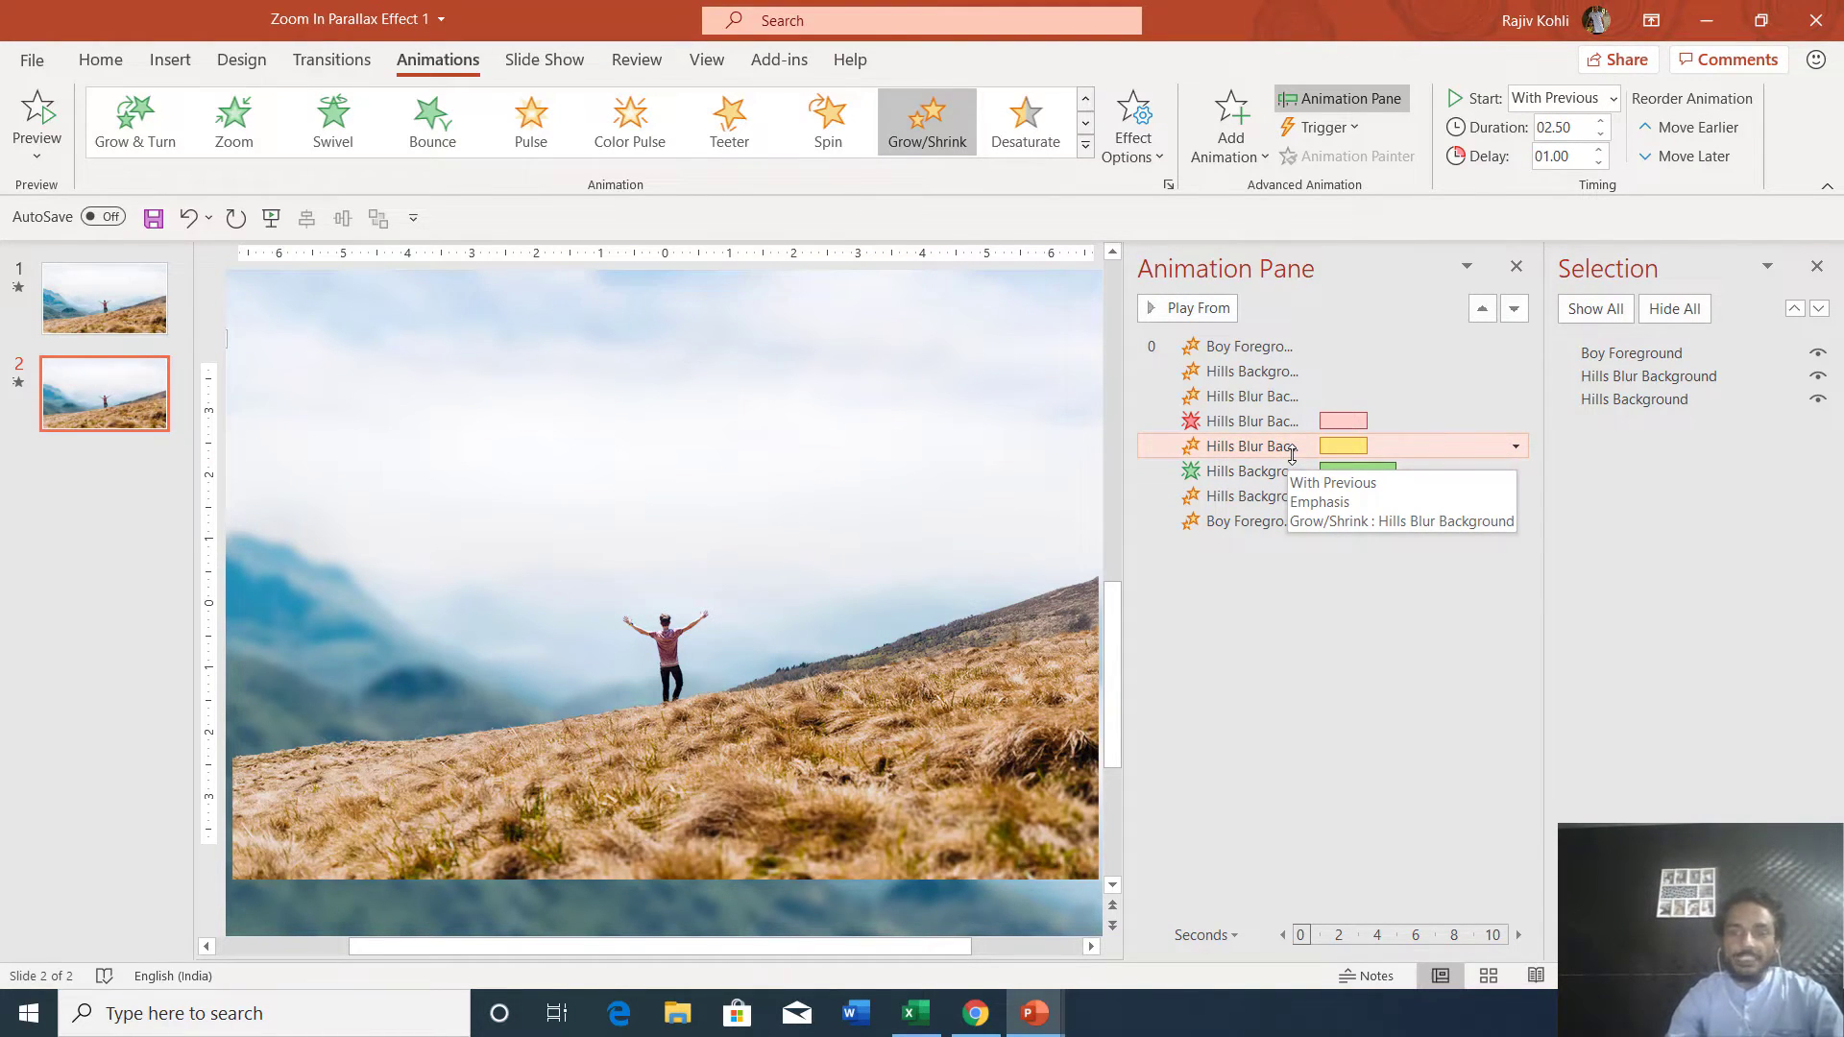
{"action": "double_click", "coordinate": [1305, 446]}
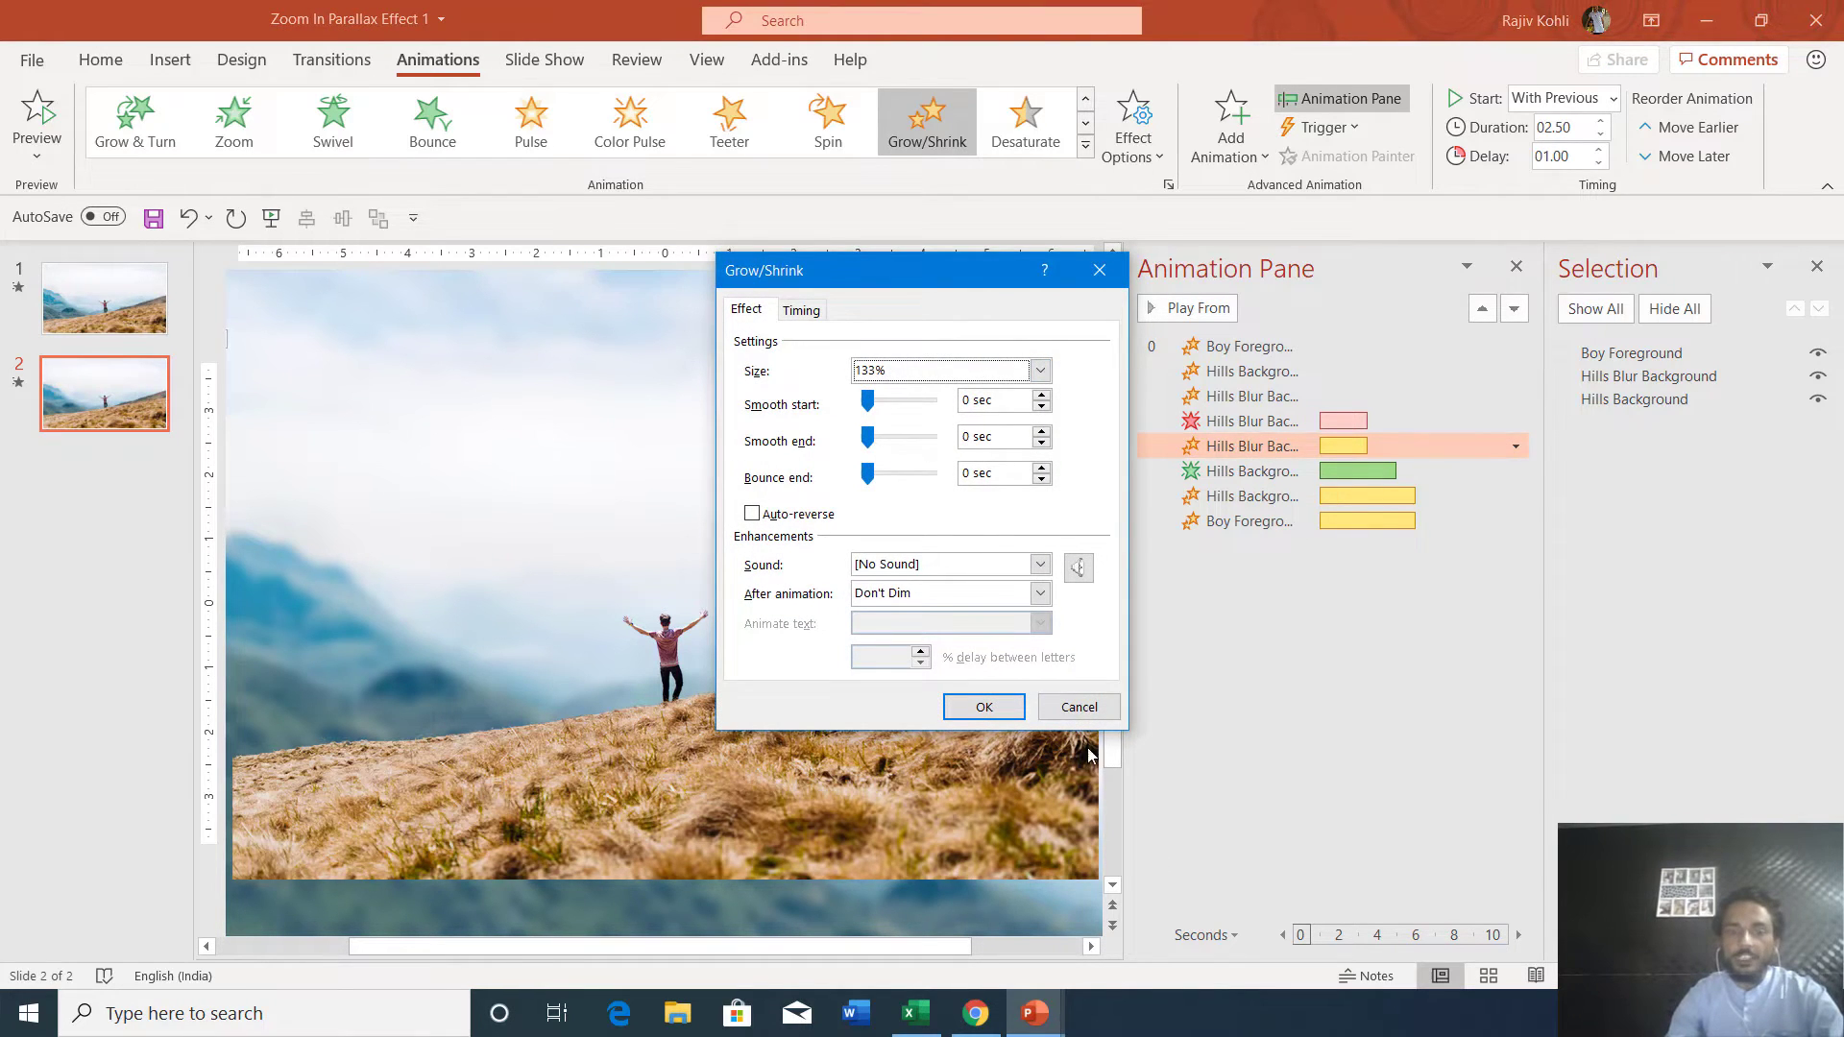
{"action": "key", "text": "Return"}
Switch to the Book1 workbook in Excel and examine the values and percentage formulas in rows 1 and 2.
{"action": "left_click", "coordinate": [918, 1013]}
{"action": "left_click", "coordinate": [86, 284]}
{"action": "left_click", "coordinate": [82, 302]}
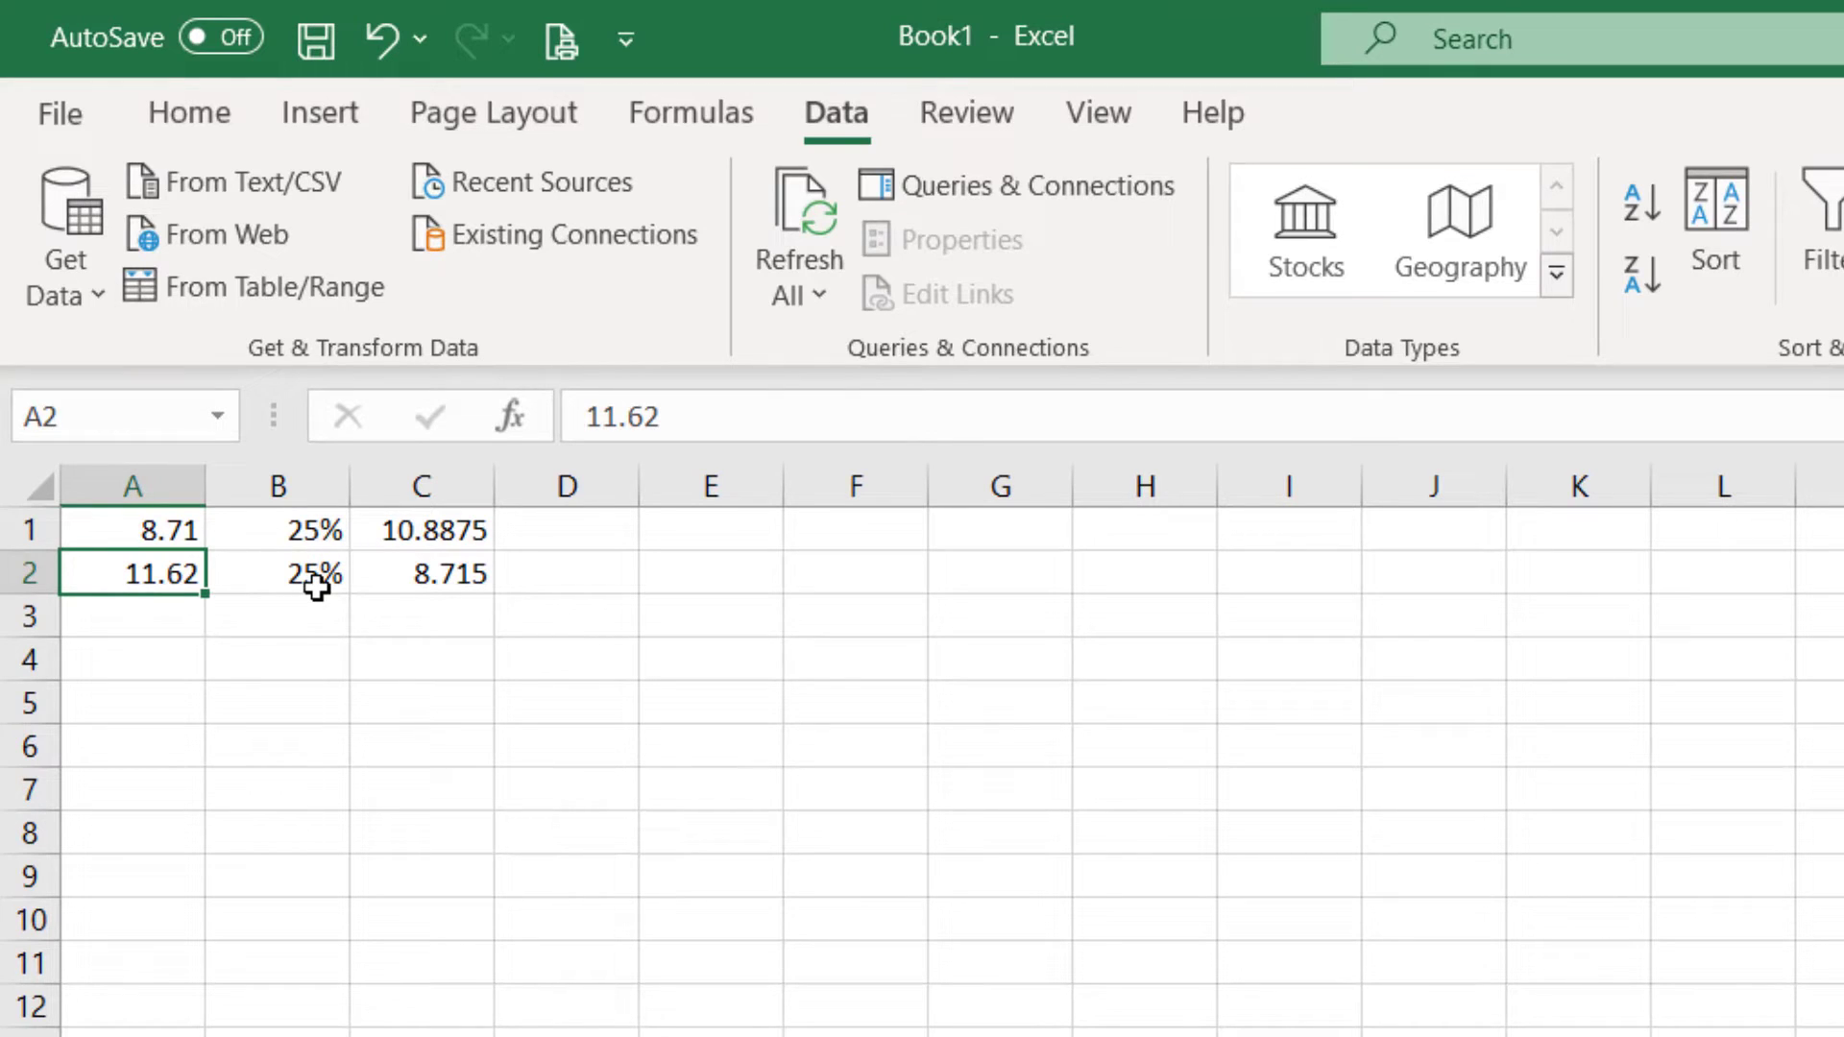
{"action": "left_click", "coordinate": [452, 584]}
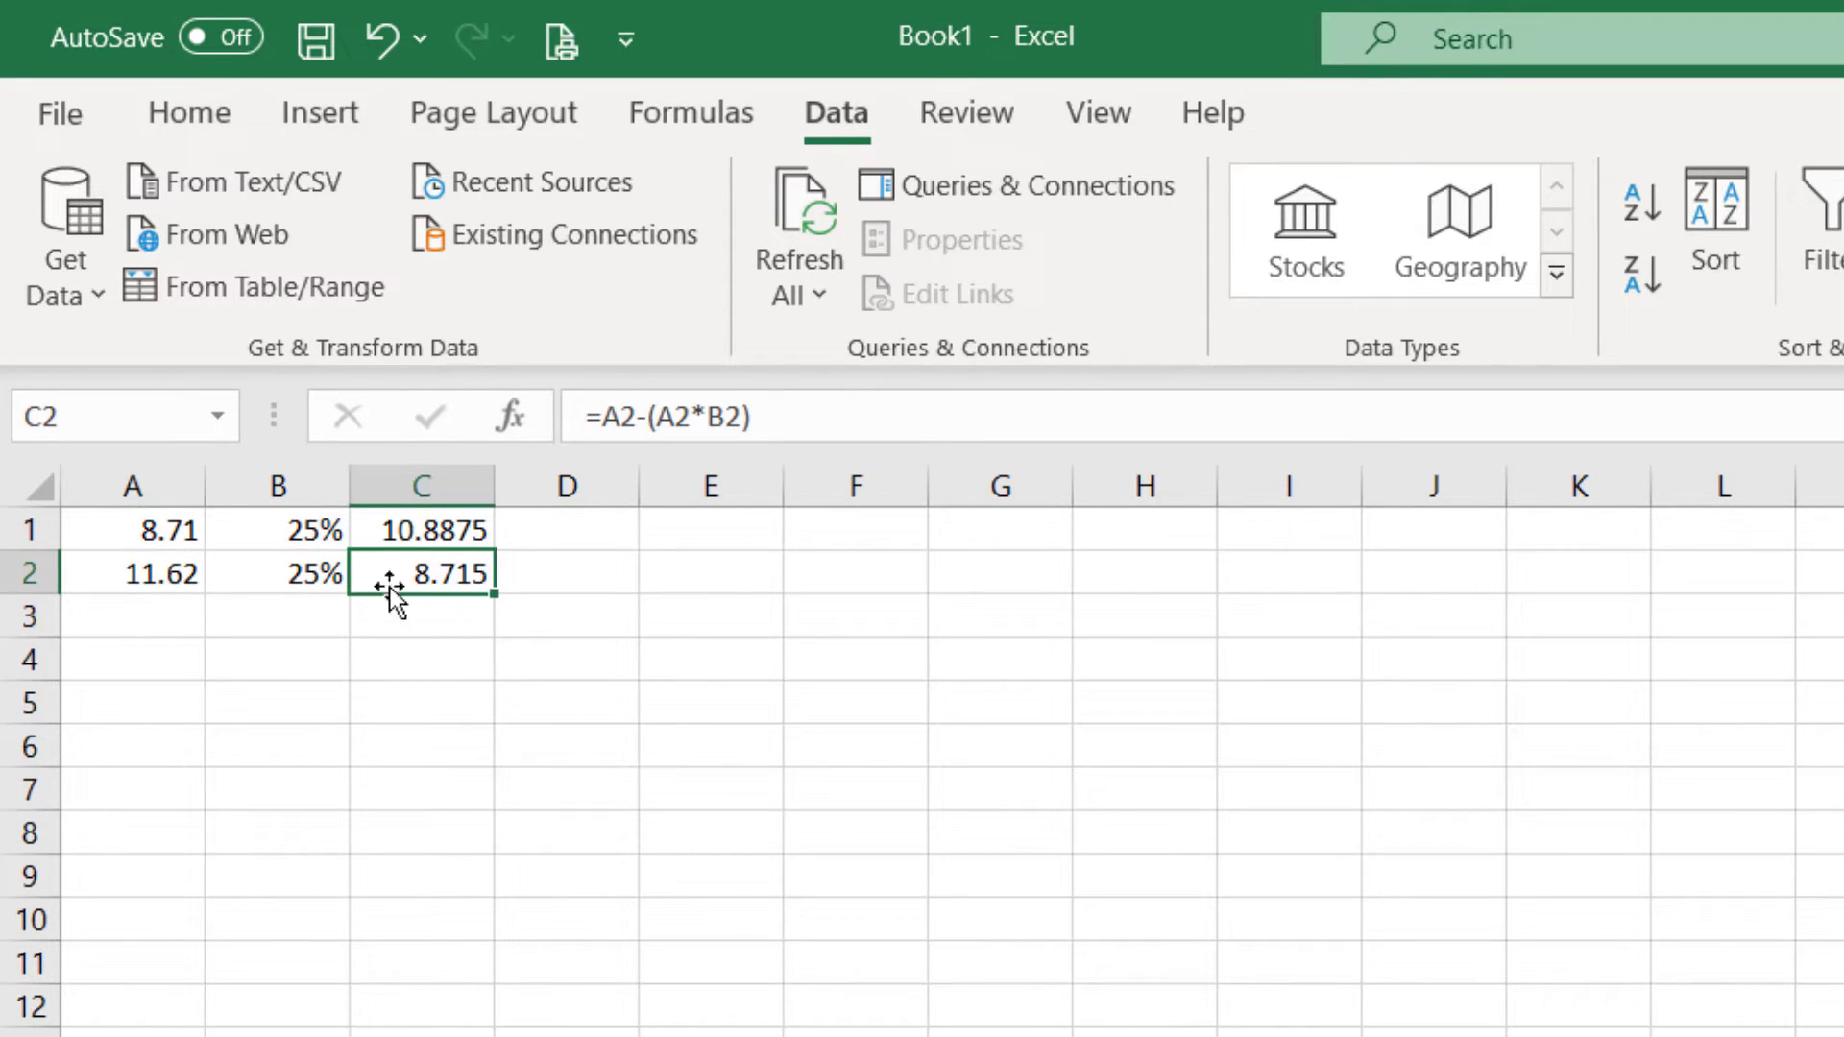
{"action": "left_click", "coordinate": [140, 528]}
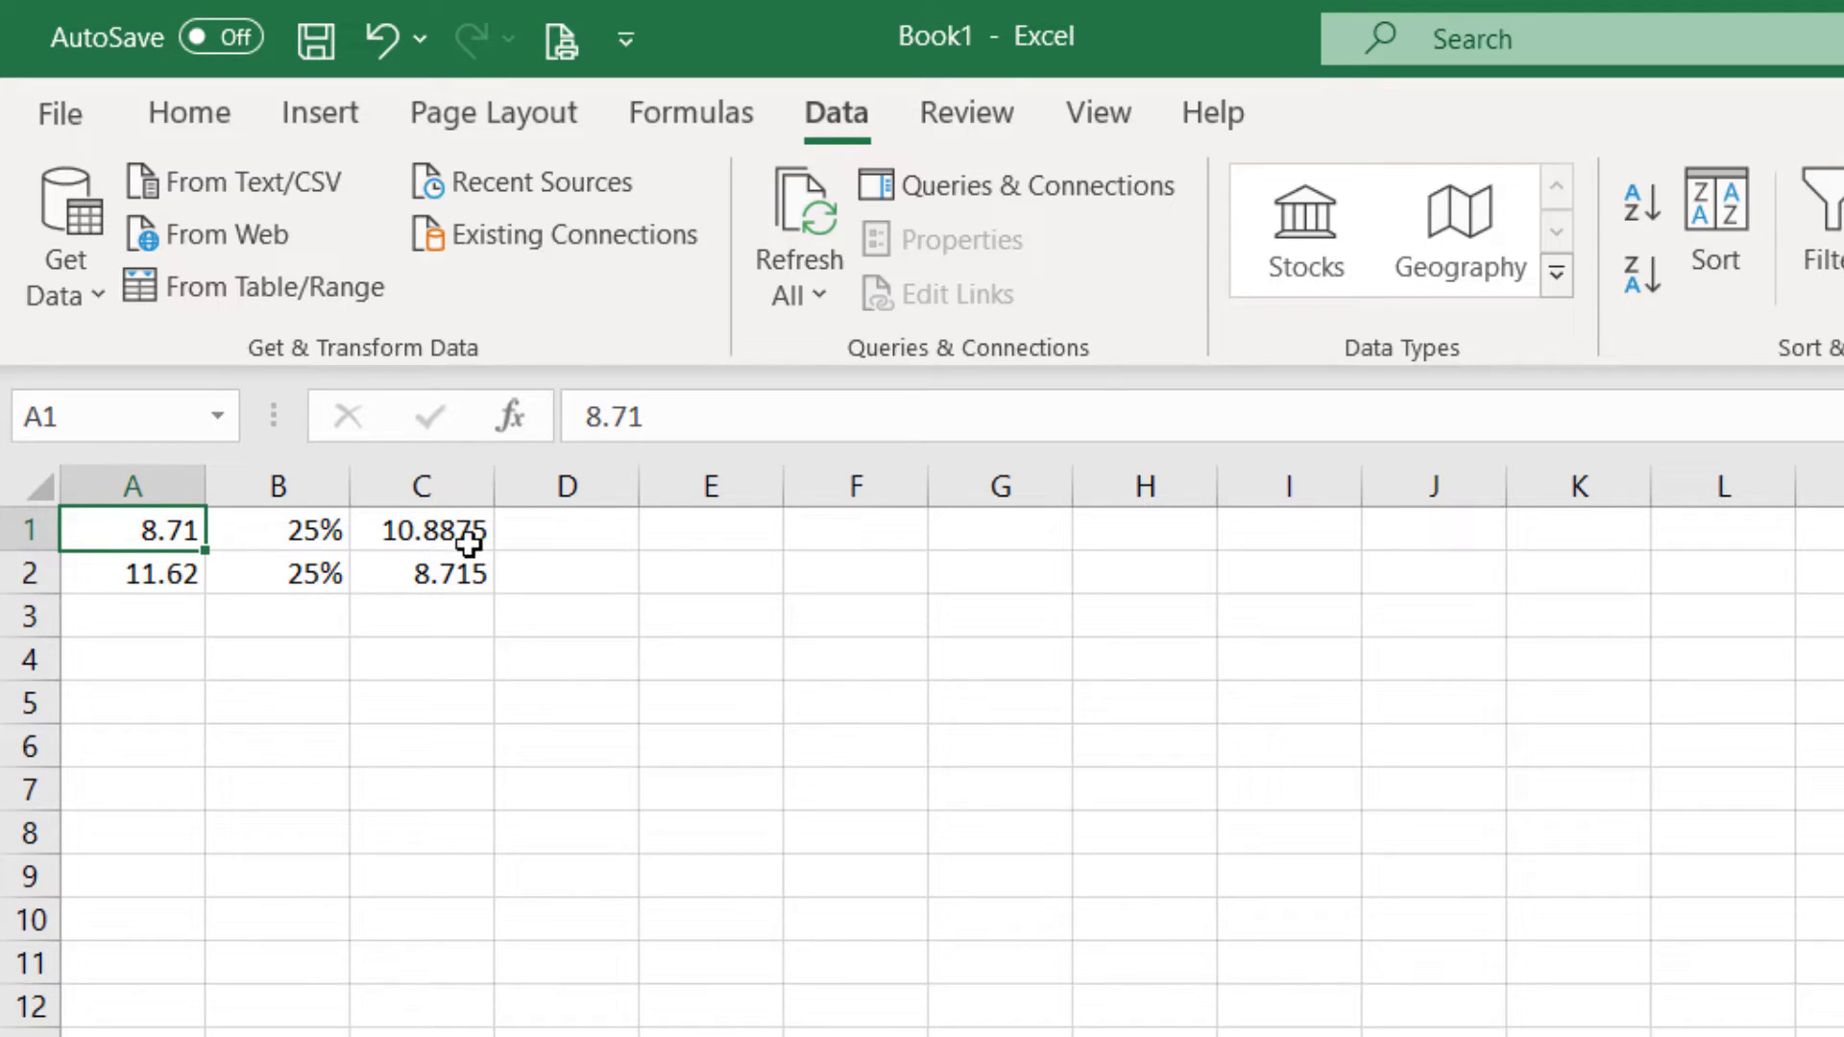
{"action": "left_click", "coordinate": [322, 532]}
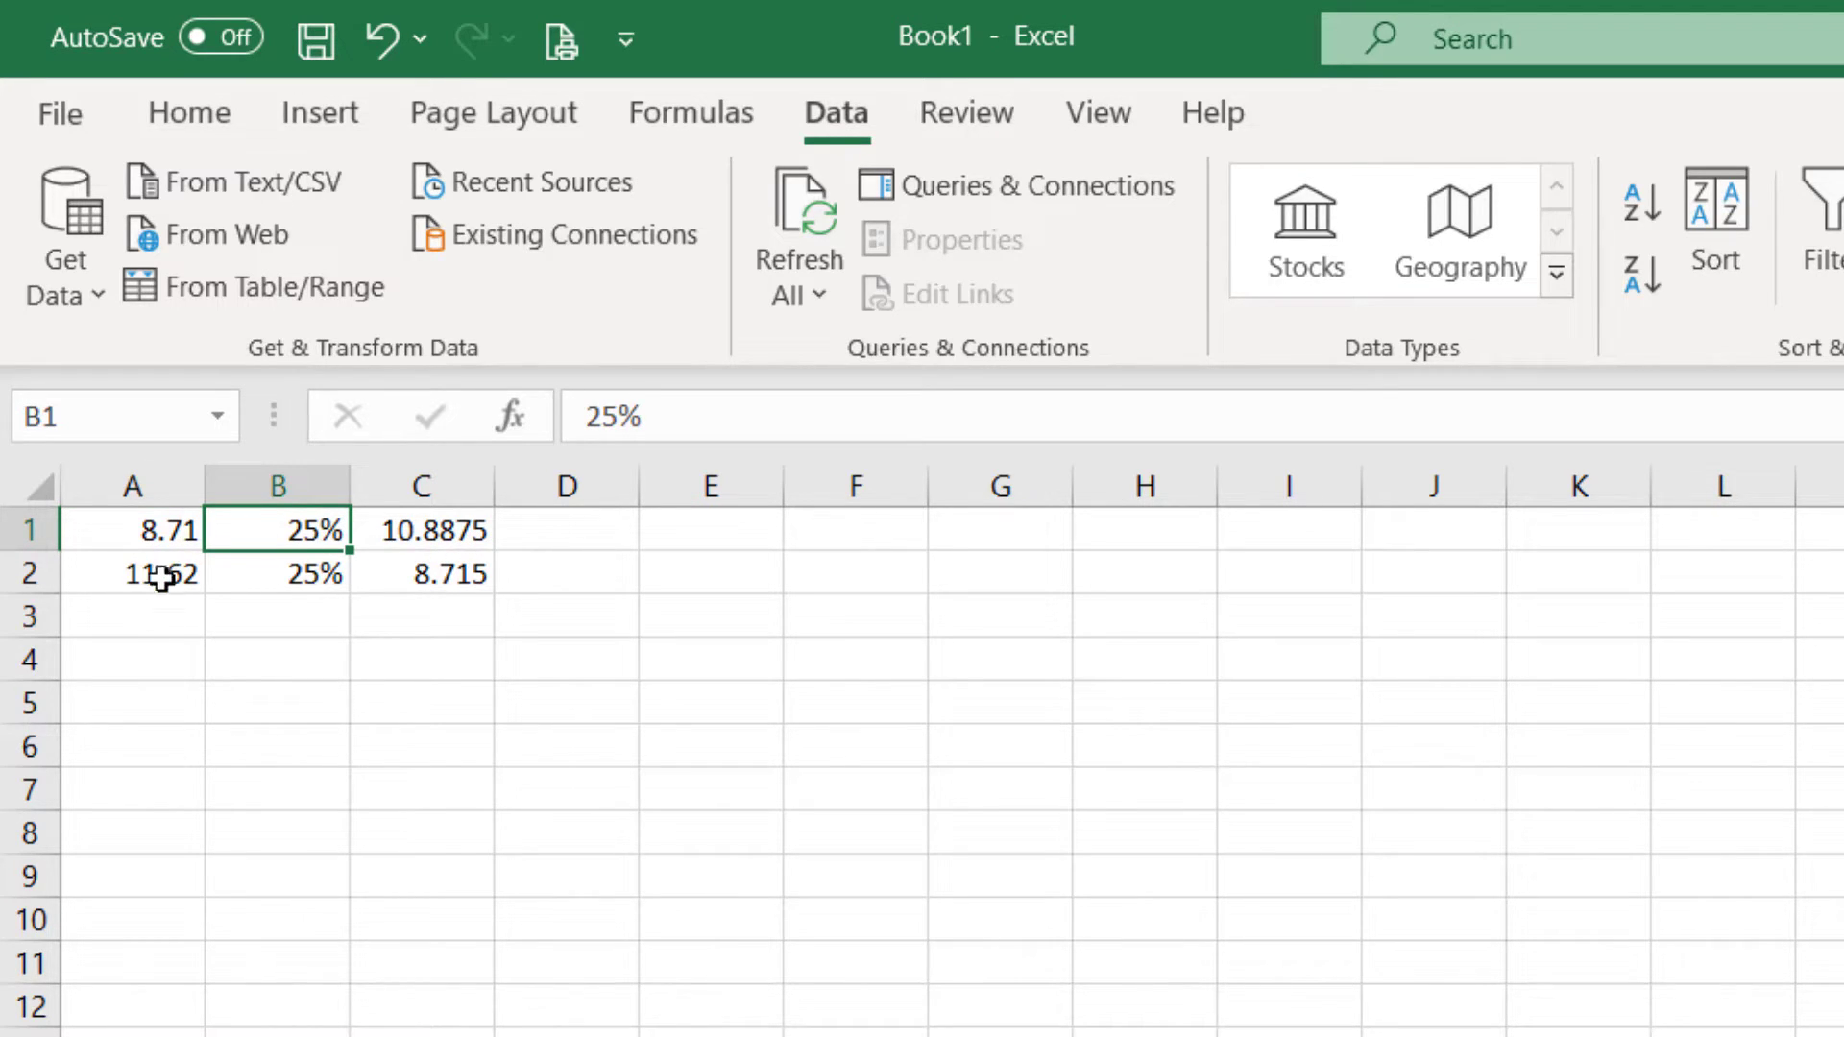
{"action": "left_click", "coordinate": [444, 530]}
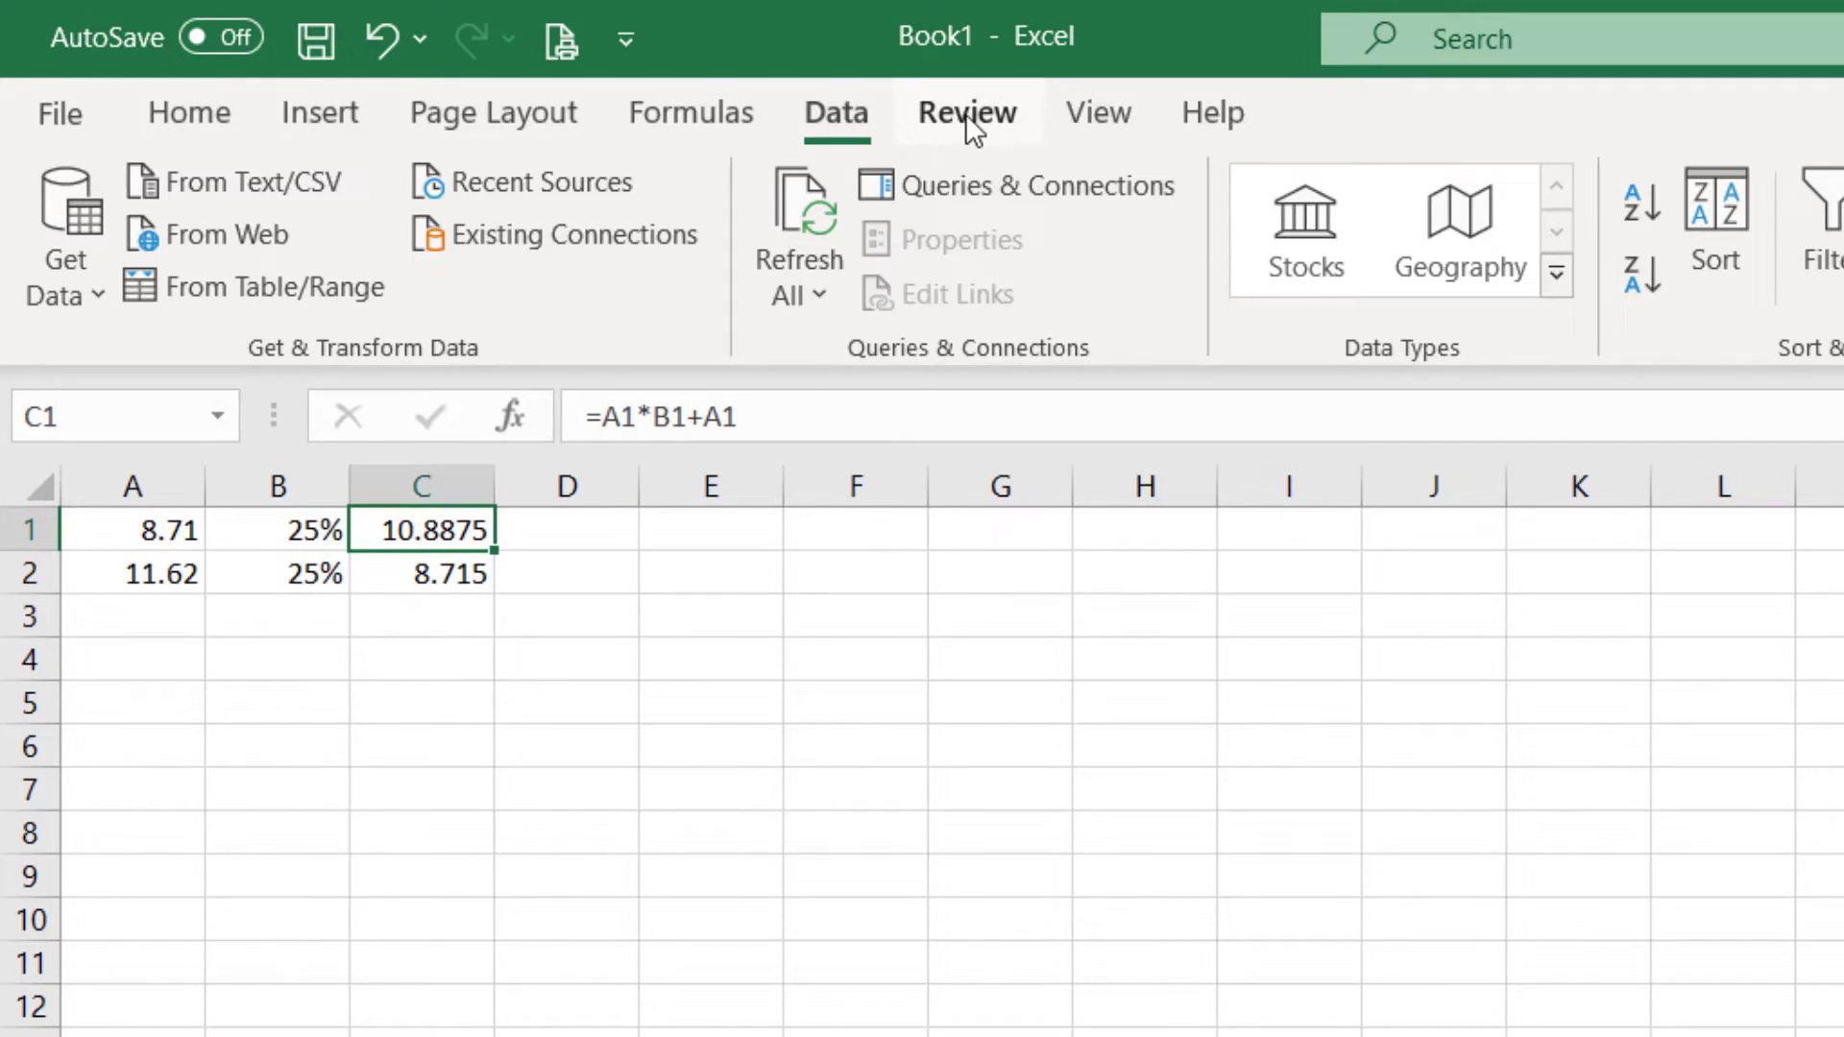
Run Goal Seek to set cell C1 to 11.62 by changing cell B1, and keep the solution.
{"action": "left_click", "coordinate": [1242, 289]}
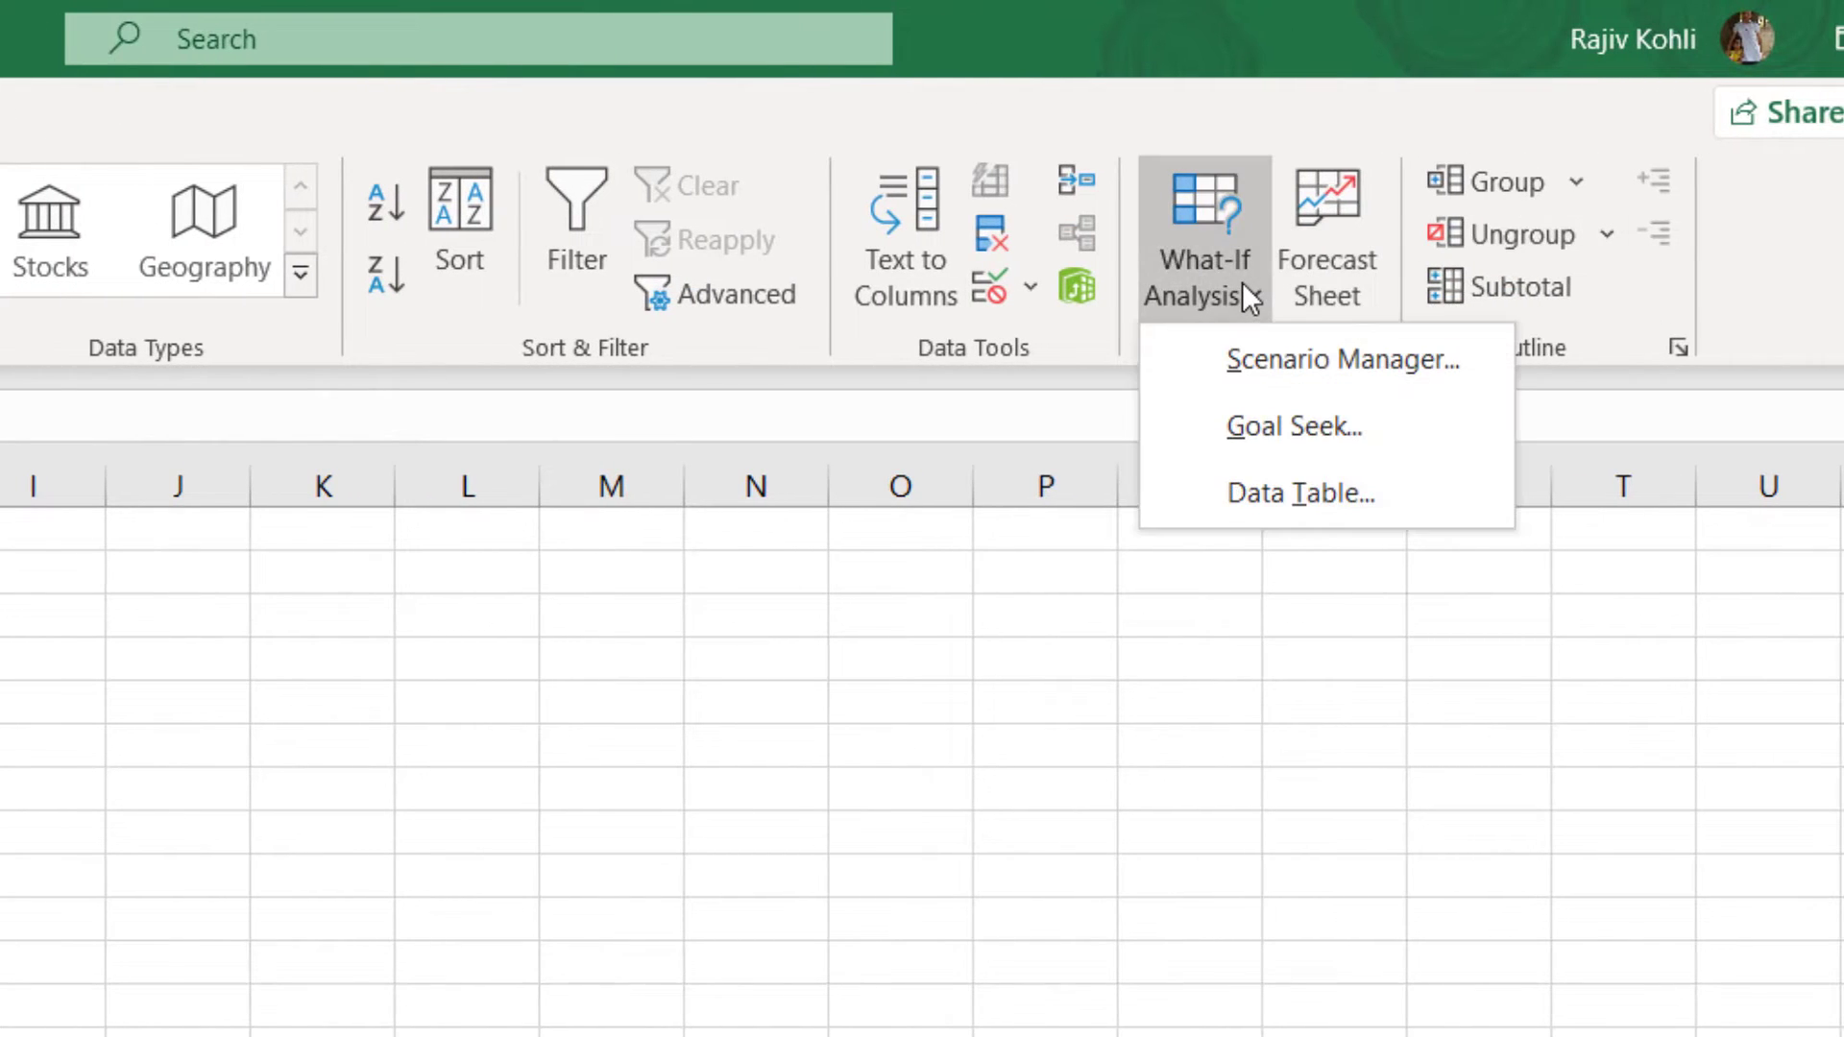
{"action": "left_click", "coordinate": [1295, 425]}
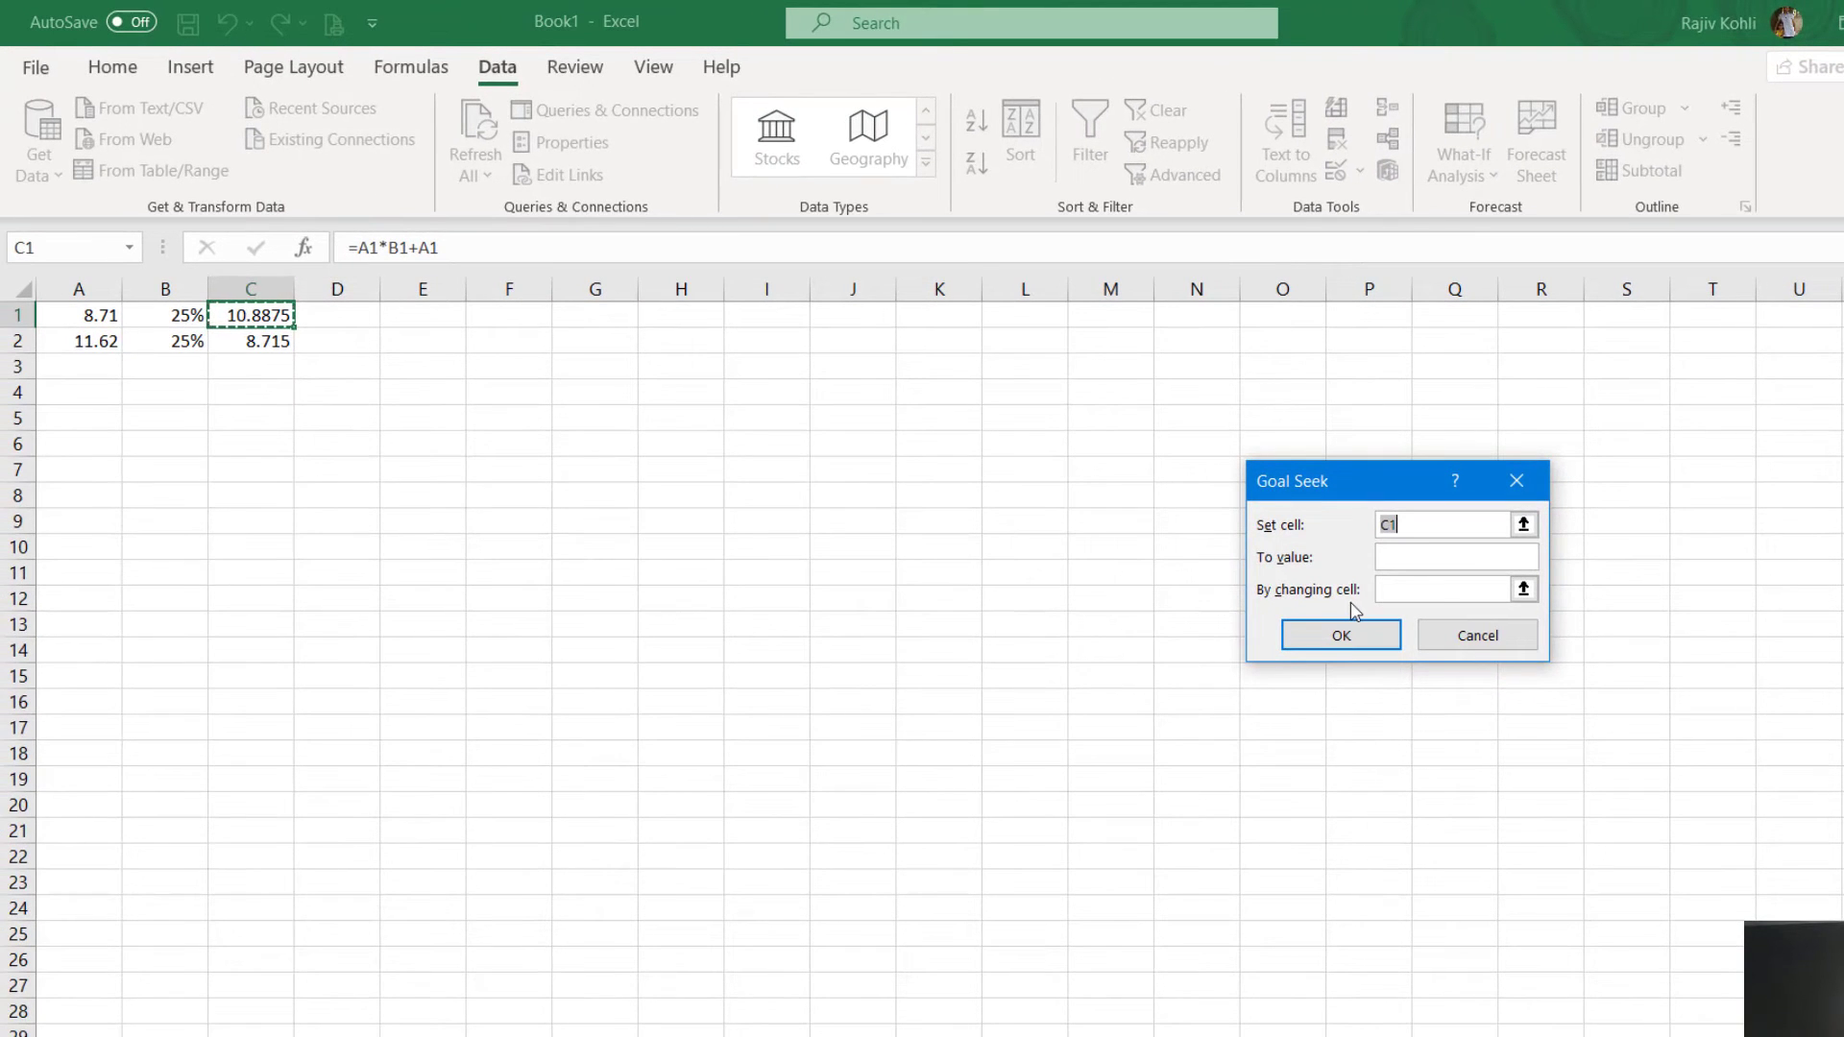
{"action": "left_click", "coordinate": [1428, 555]}
{"action": "left_click", "coordinate": [1524, 589]}
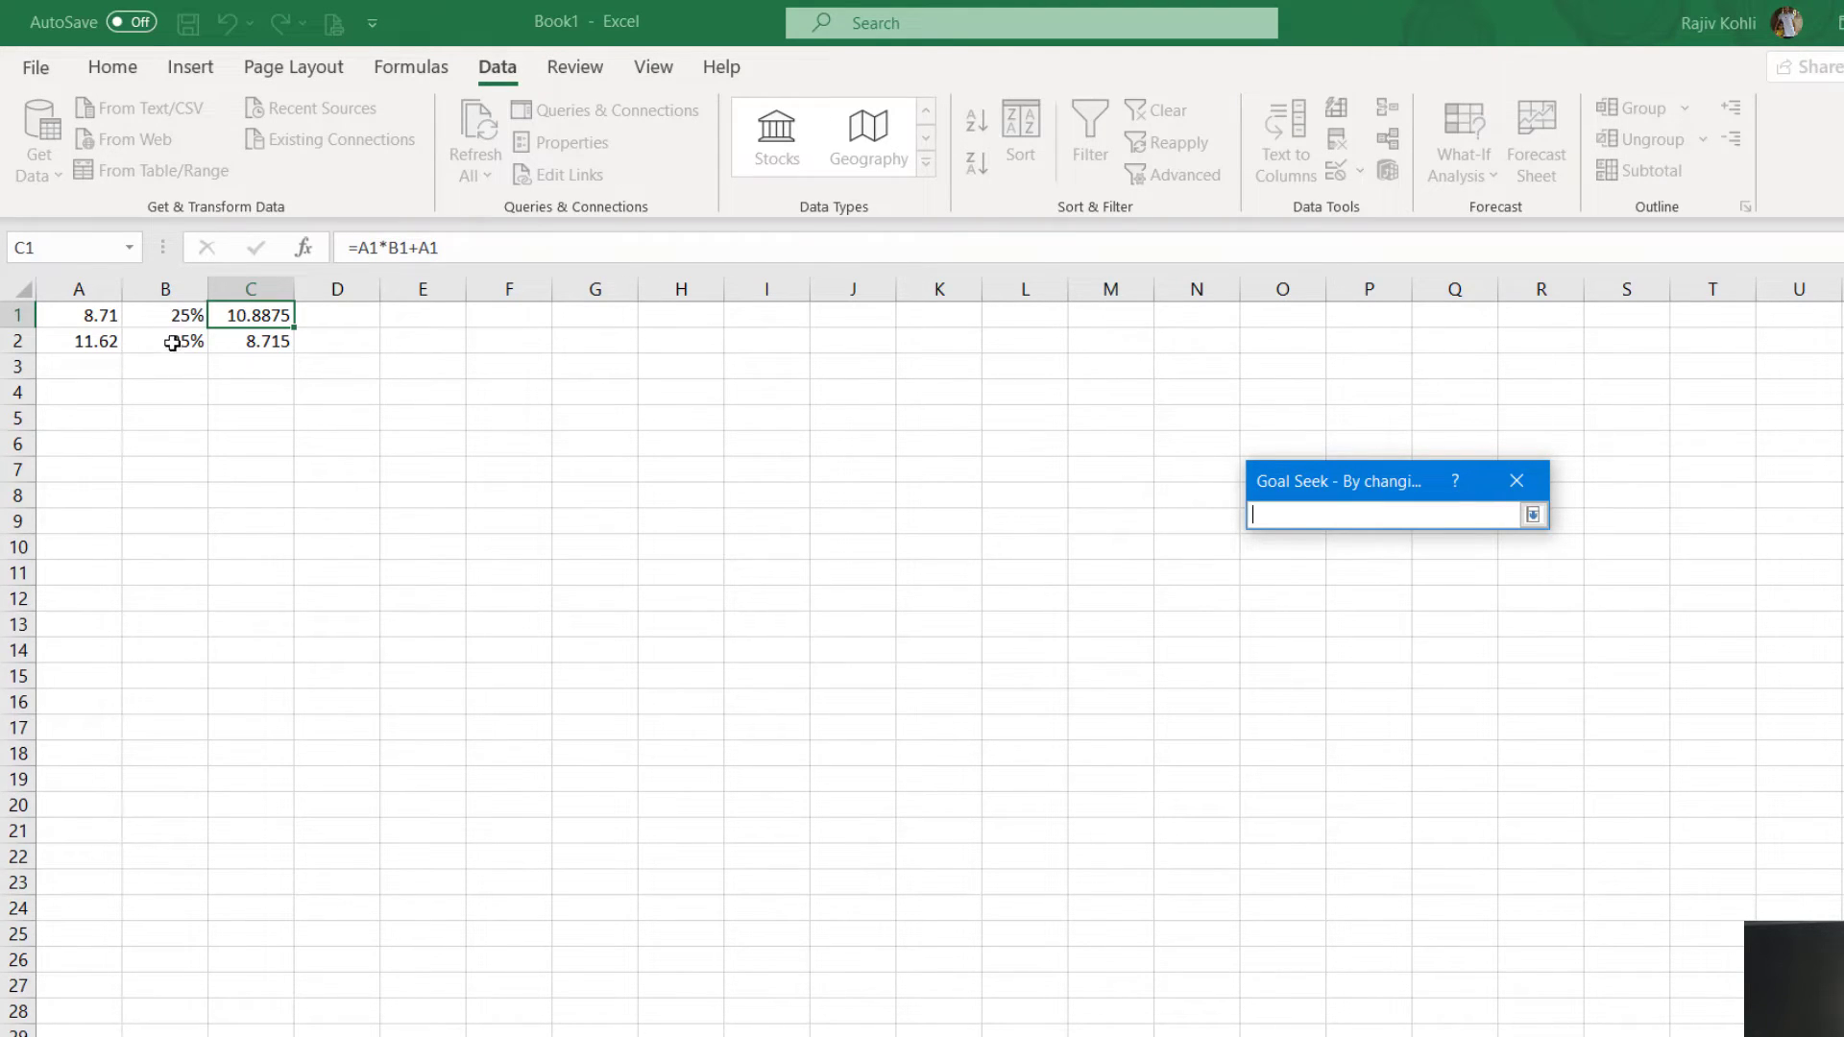
{"action": "left_click", "coordinate": [186, 315]}
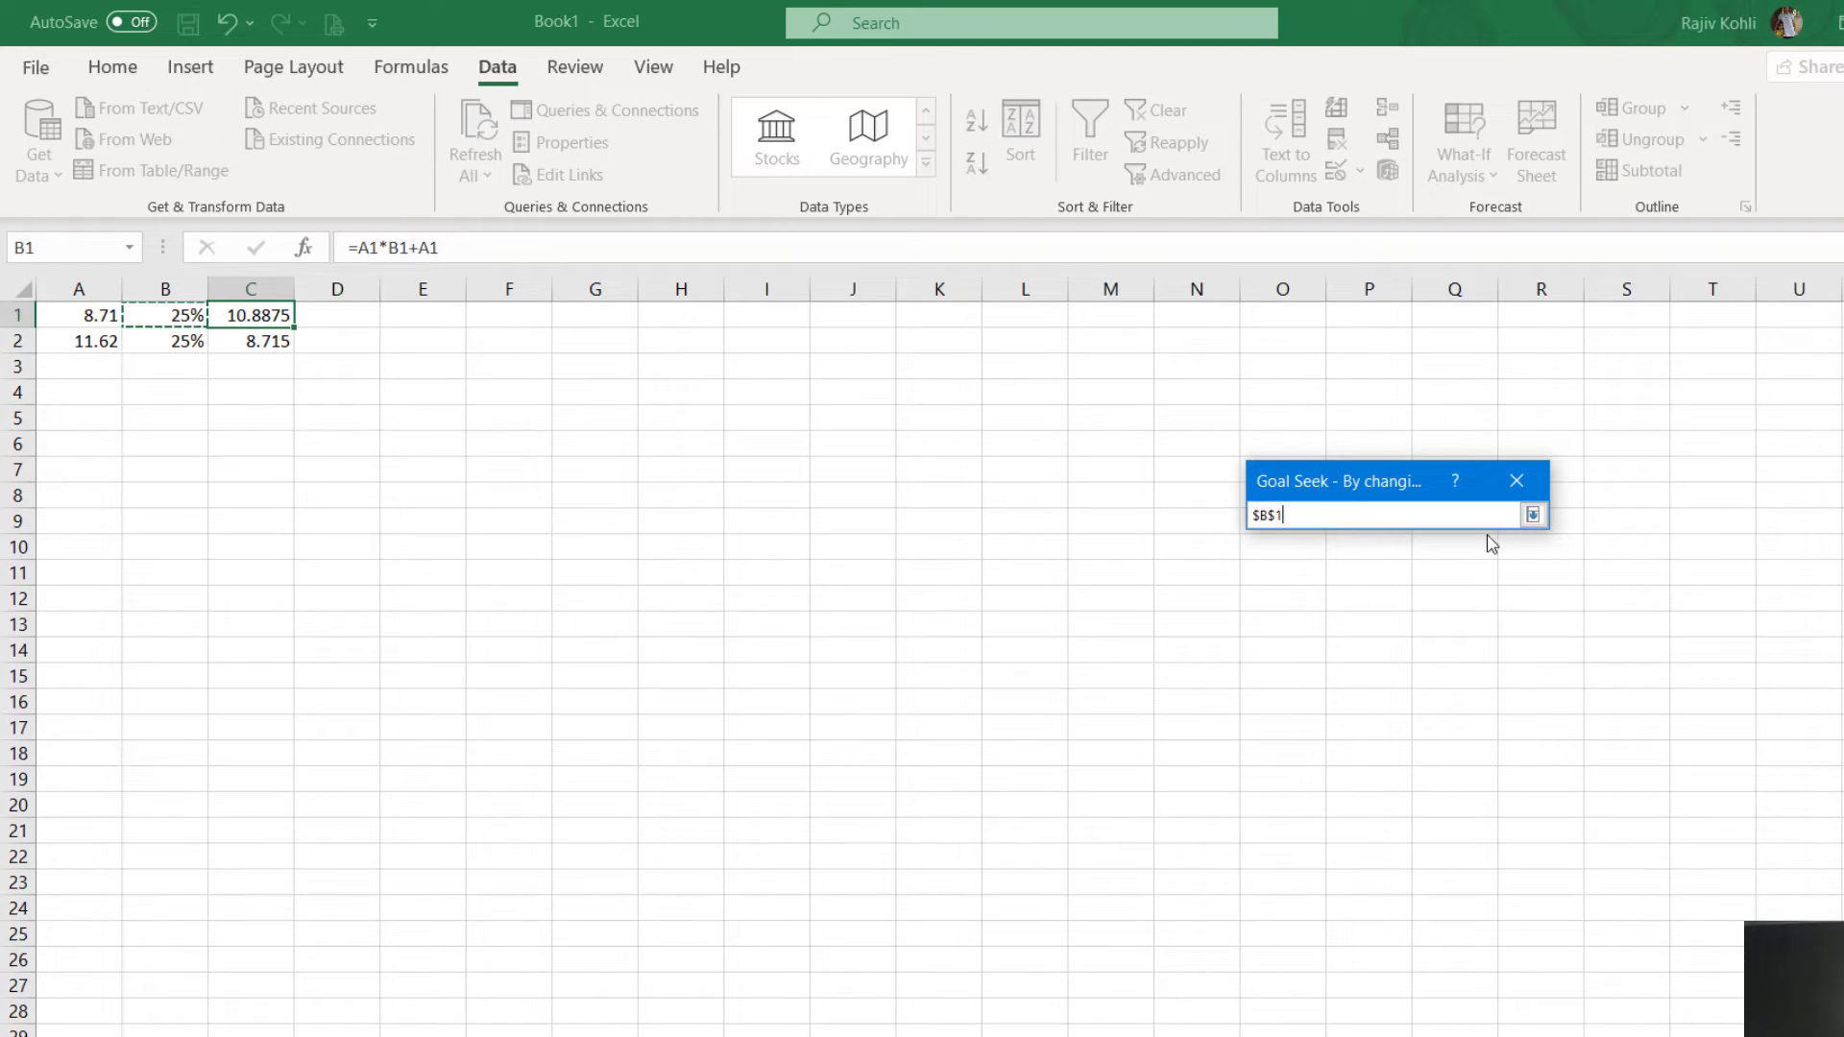
{"action": "left_click", "coordinate": [1533, 516]}
{"action": "left_click", "coordinate": [1345, 639]}
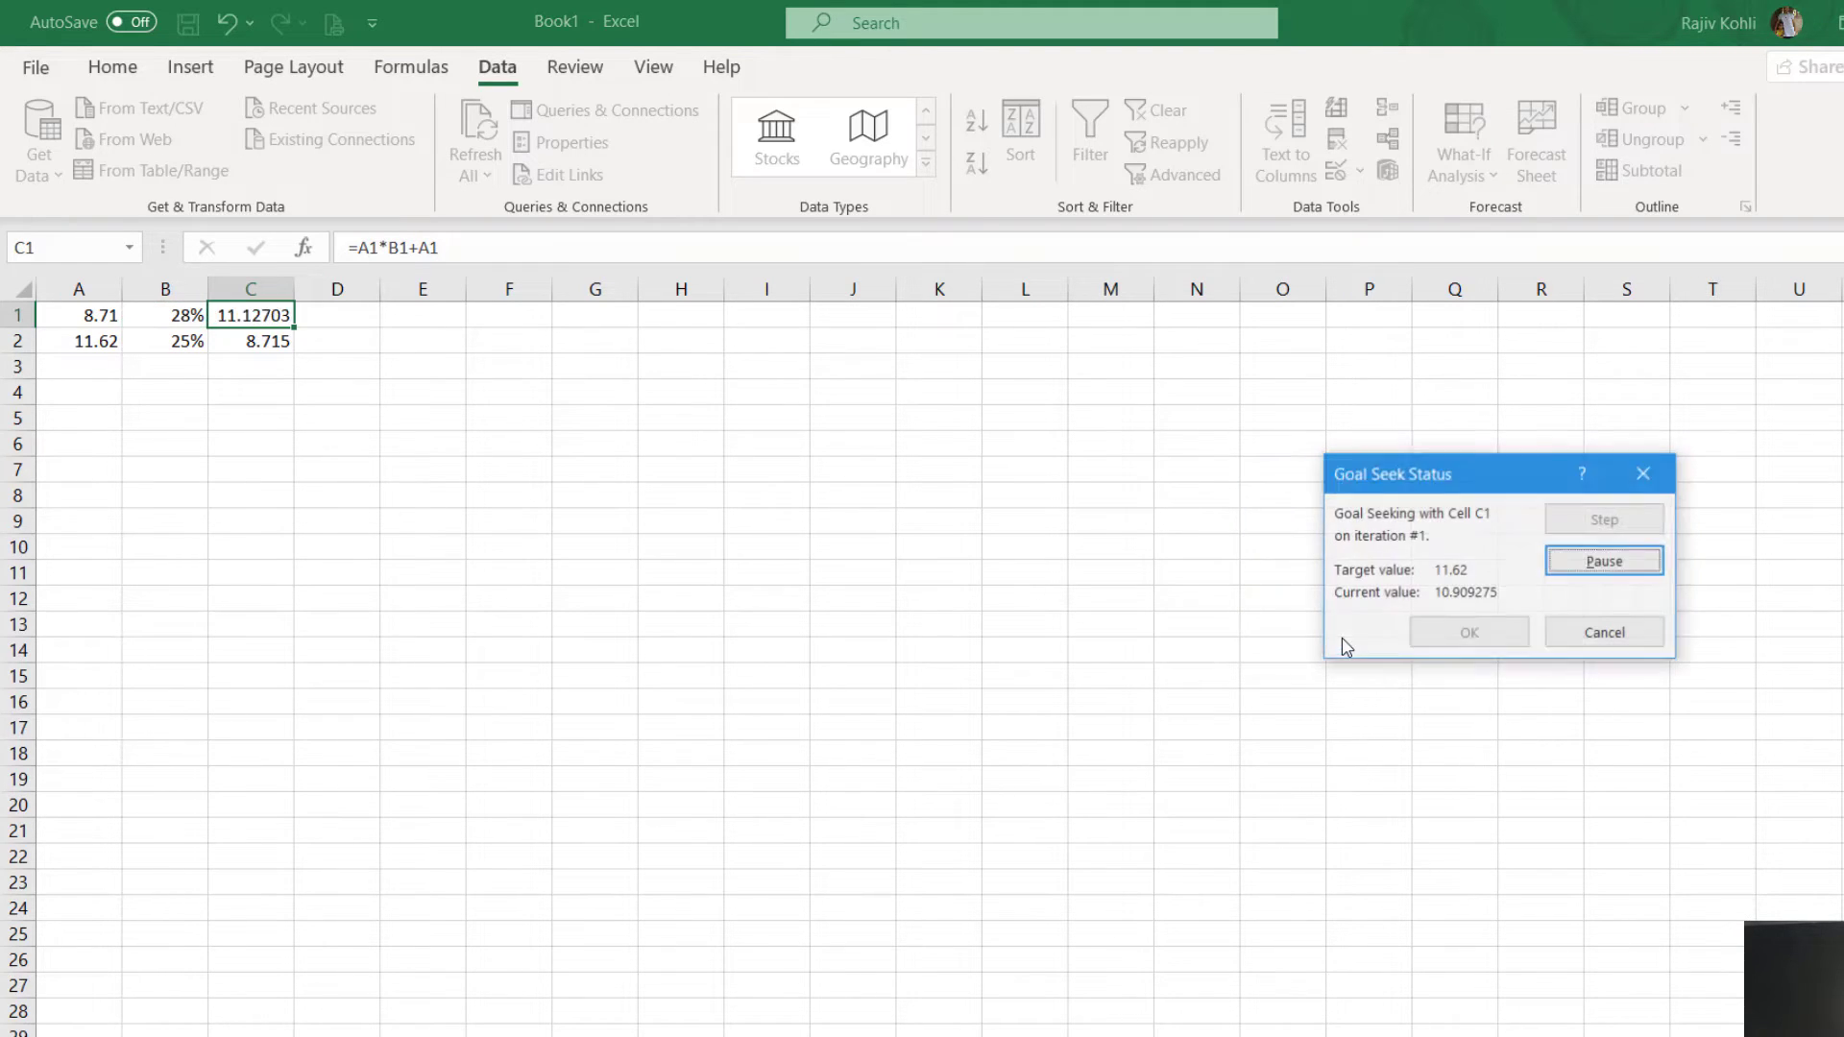
{"action": "left_click", "coordinate": [1441, 642]}
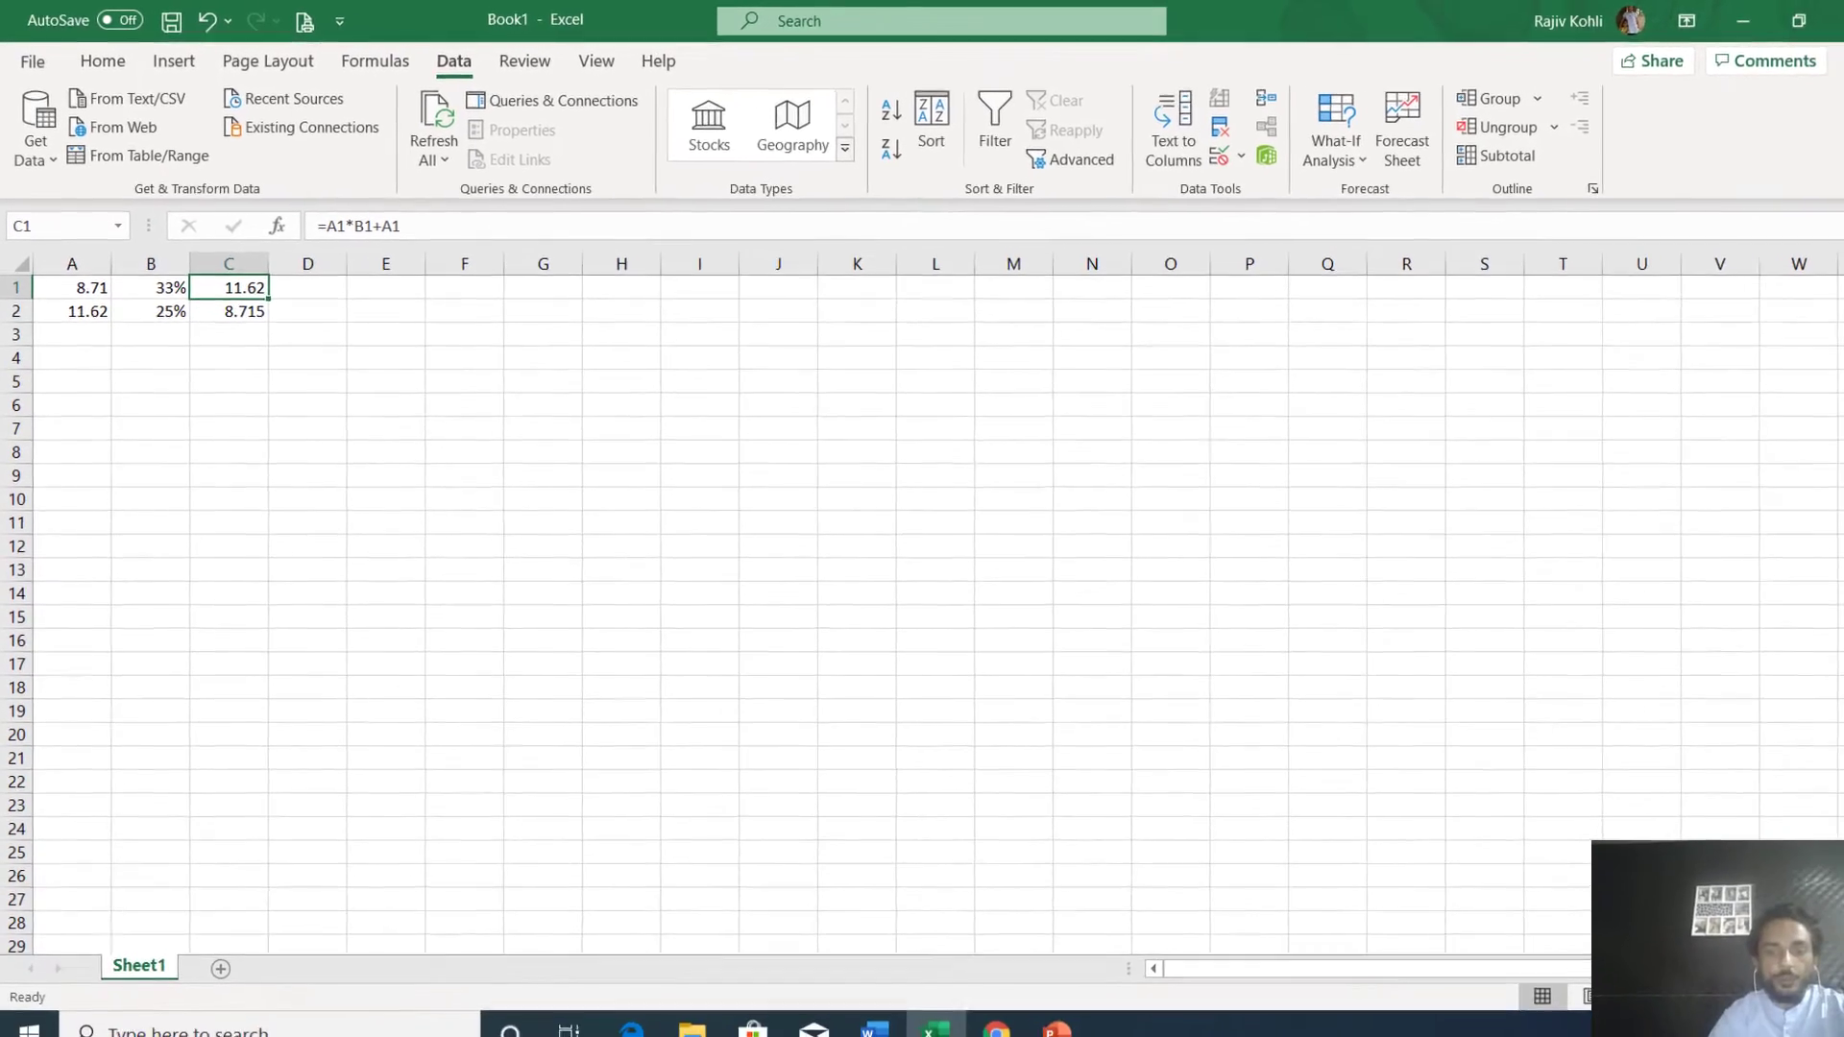
Switch to the Zoom In Parallax Effect 1 presentation in PowerPoint and examine the second Grow/Shrink size settings of Hills Blur Background and Hills Background.
{"action": "mouse_move", "coordinate": [1157, 1036]}
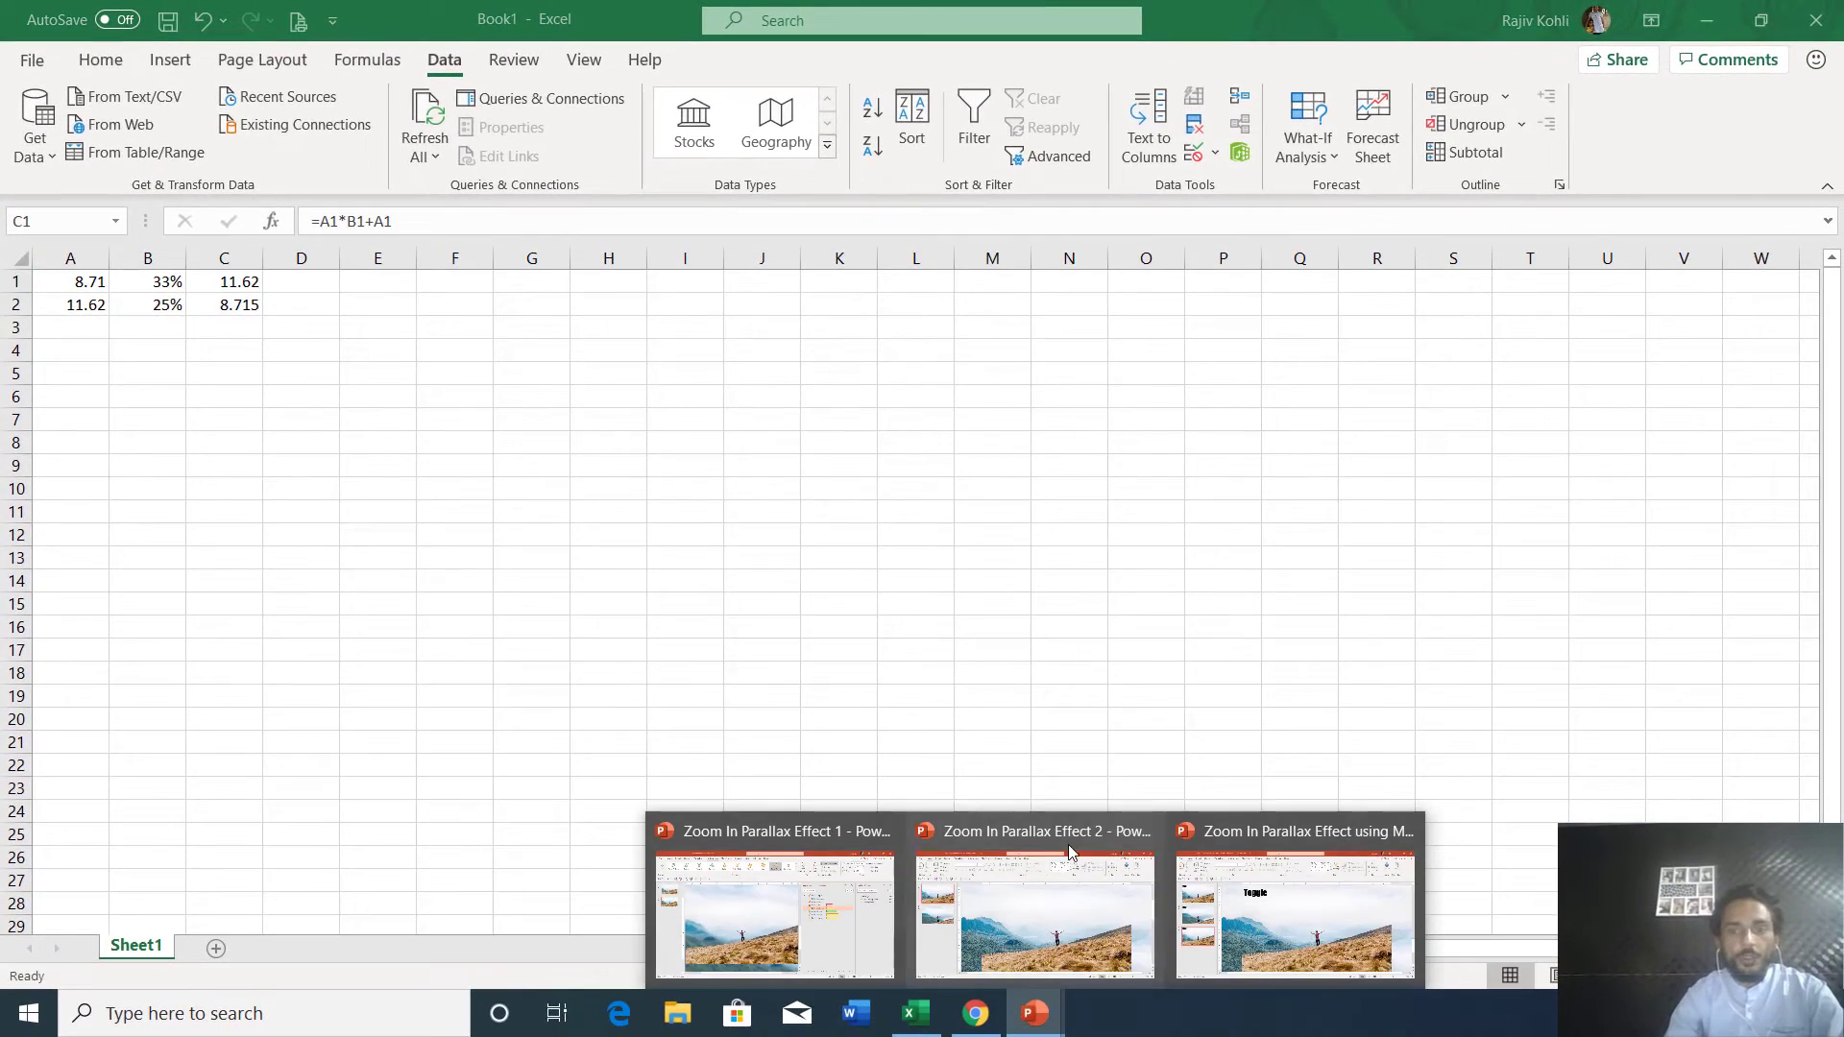
{"action": "left_click", "coordinate": [825, 898]}
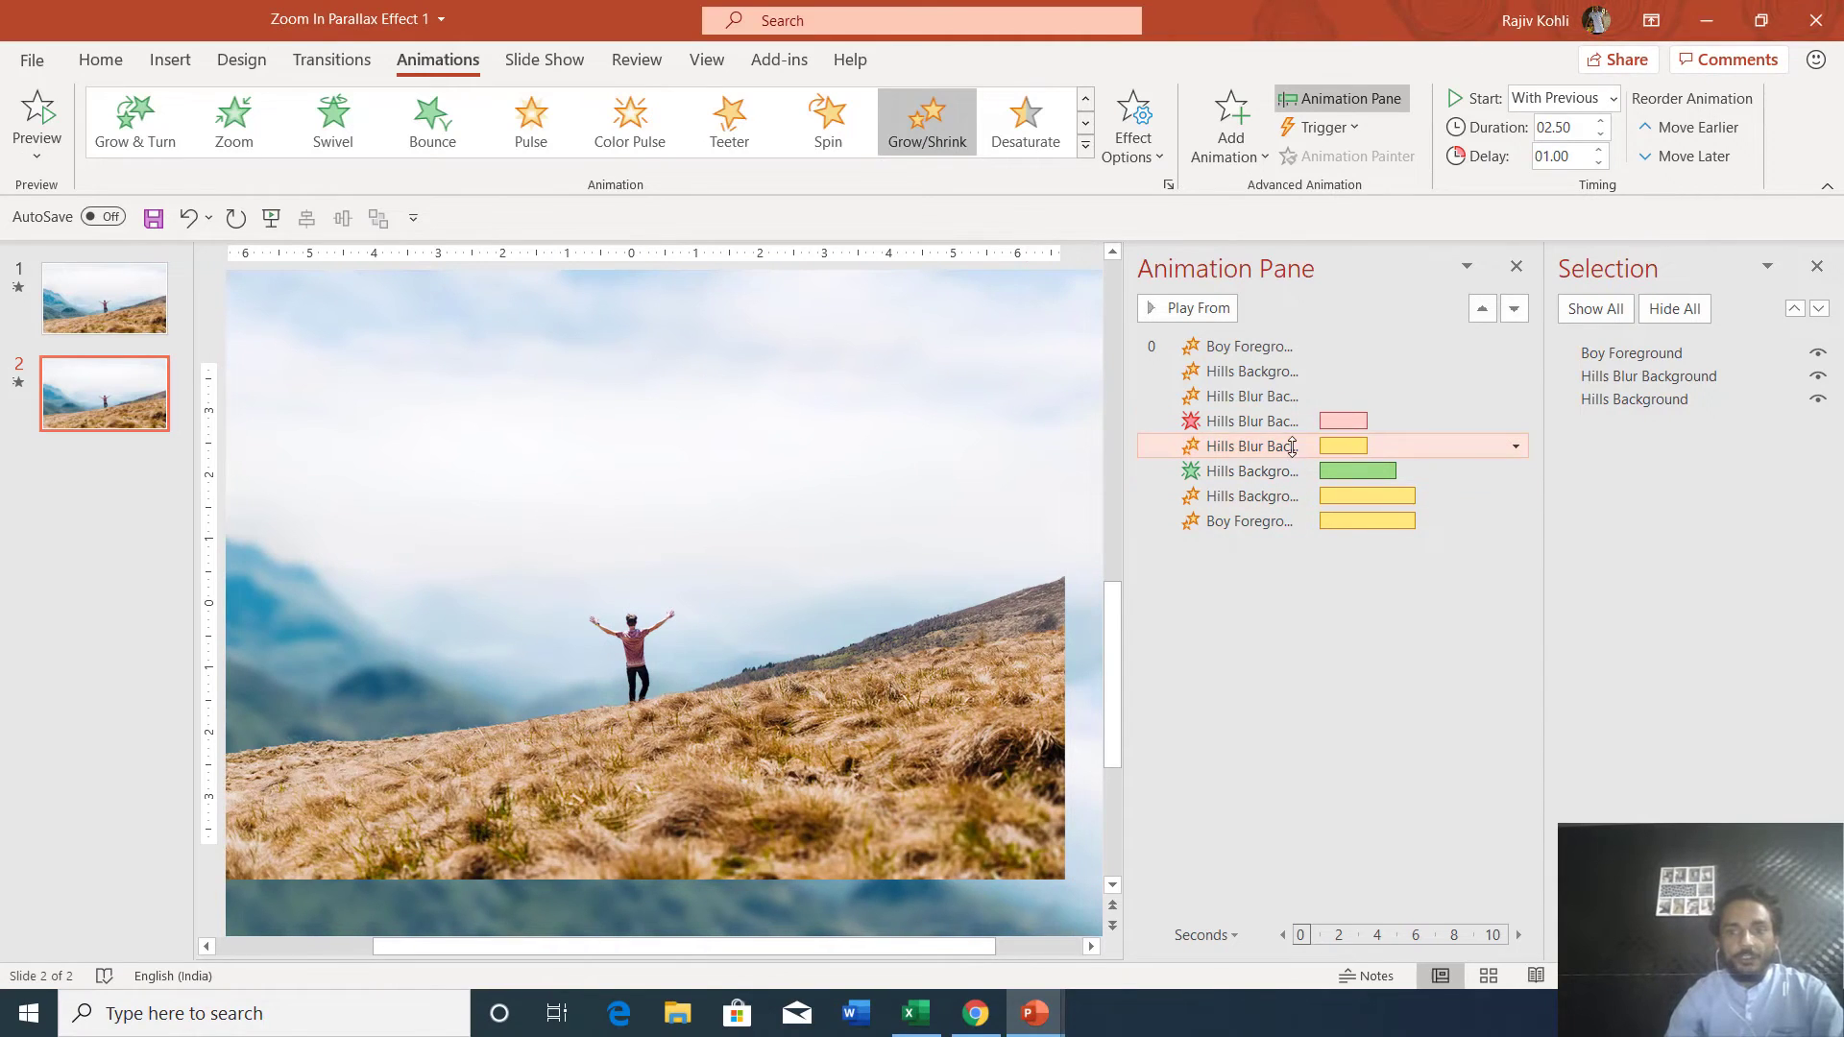
{"action": "double_click", "coordinate": [1249, 446]}
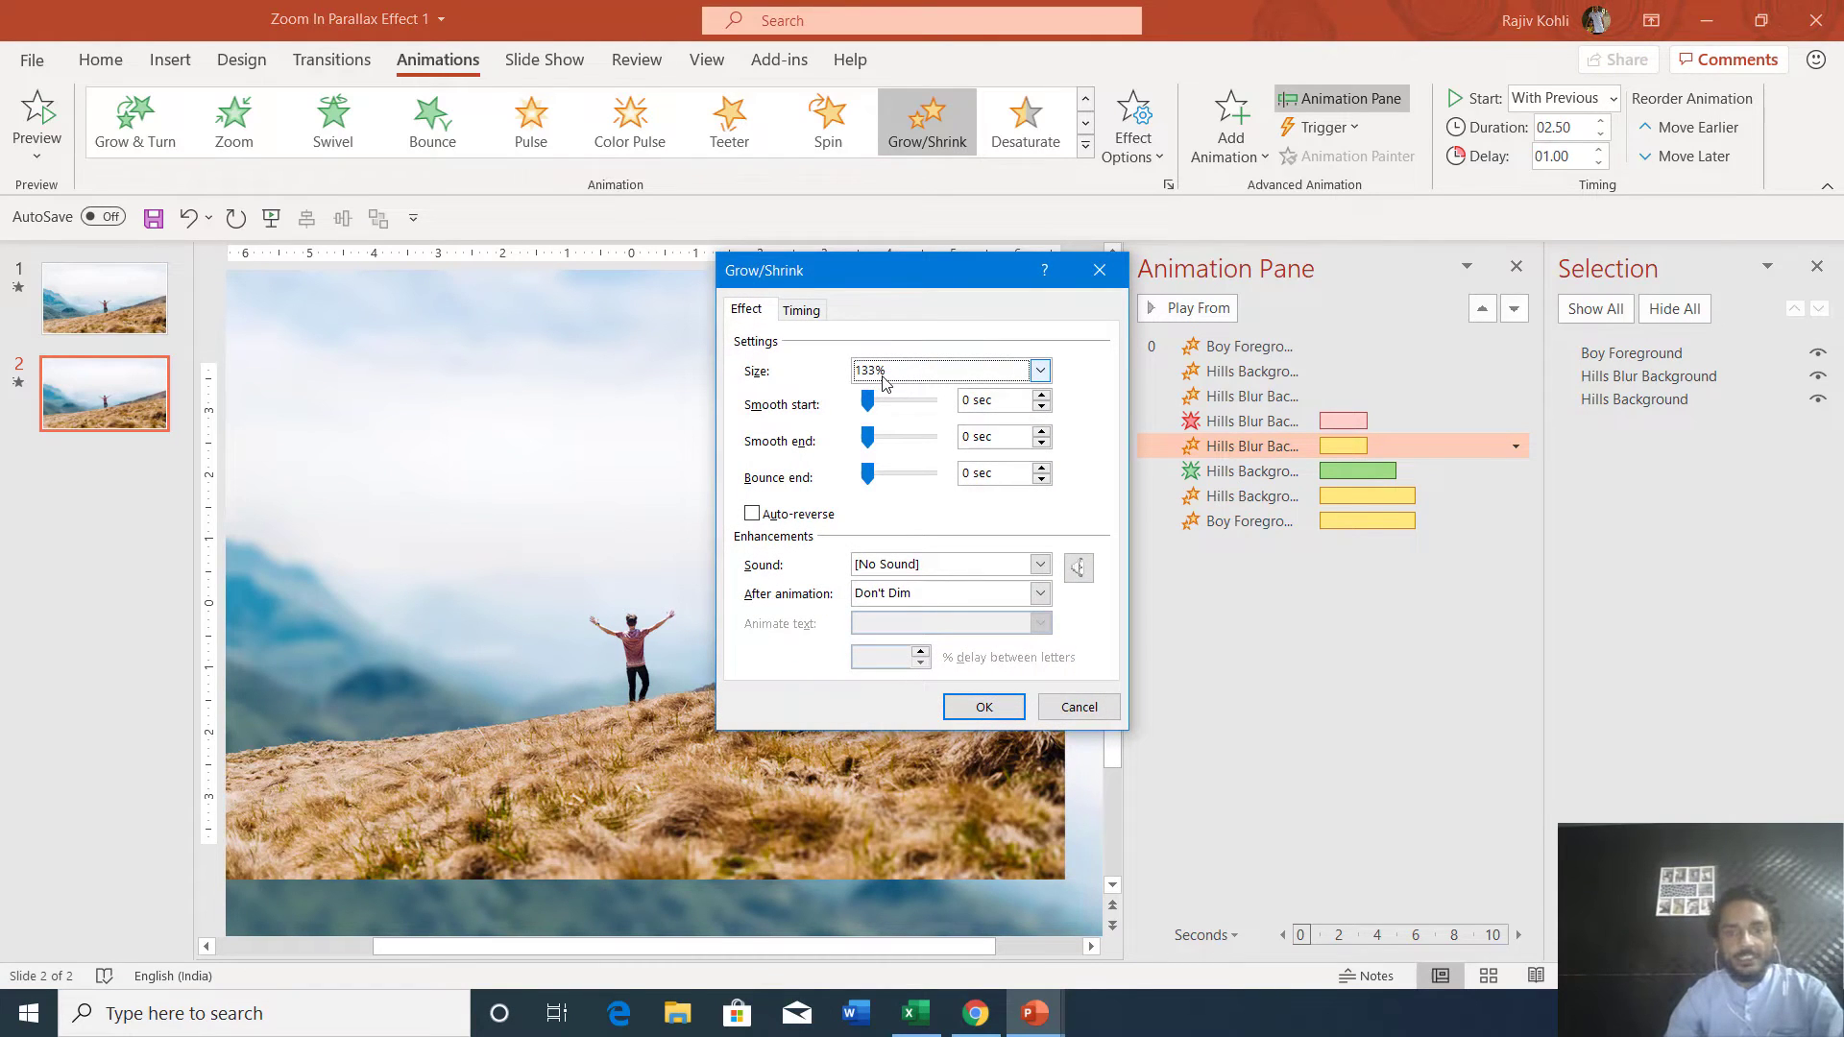
{"action": "key", "text": "Return"}
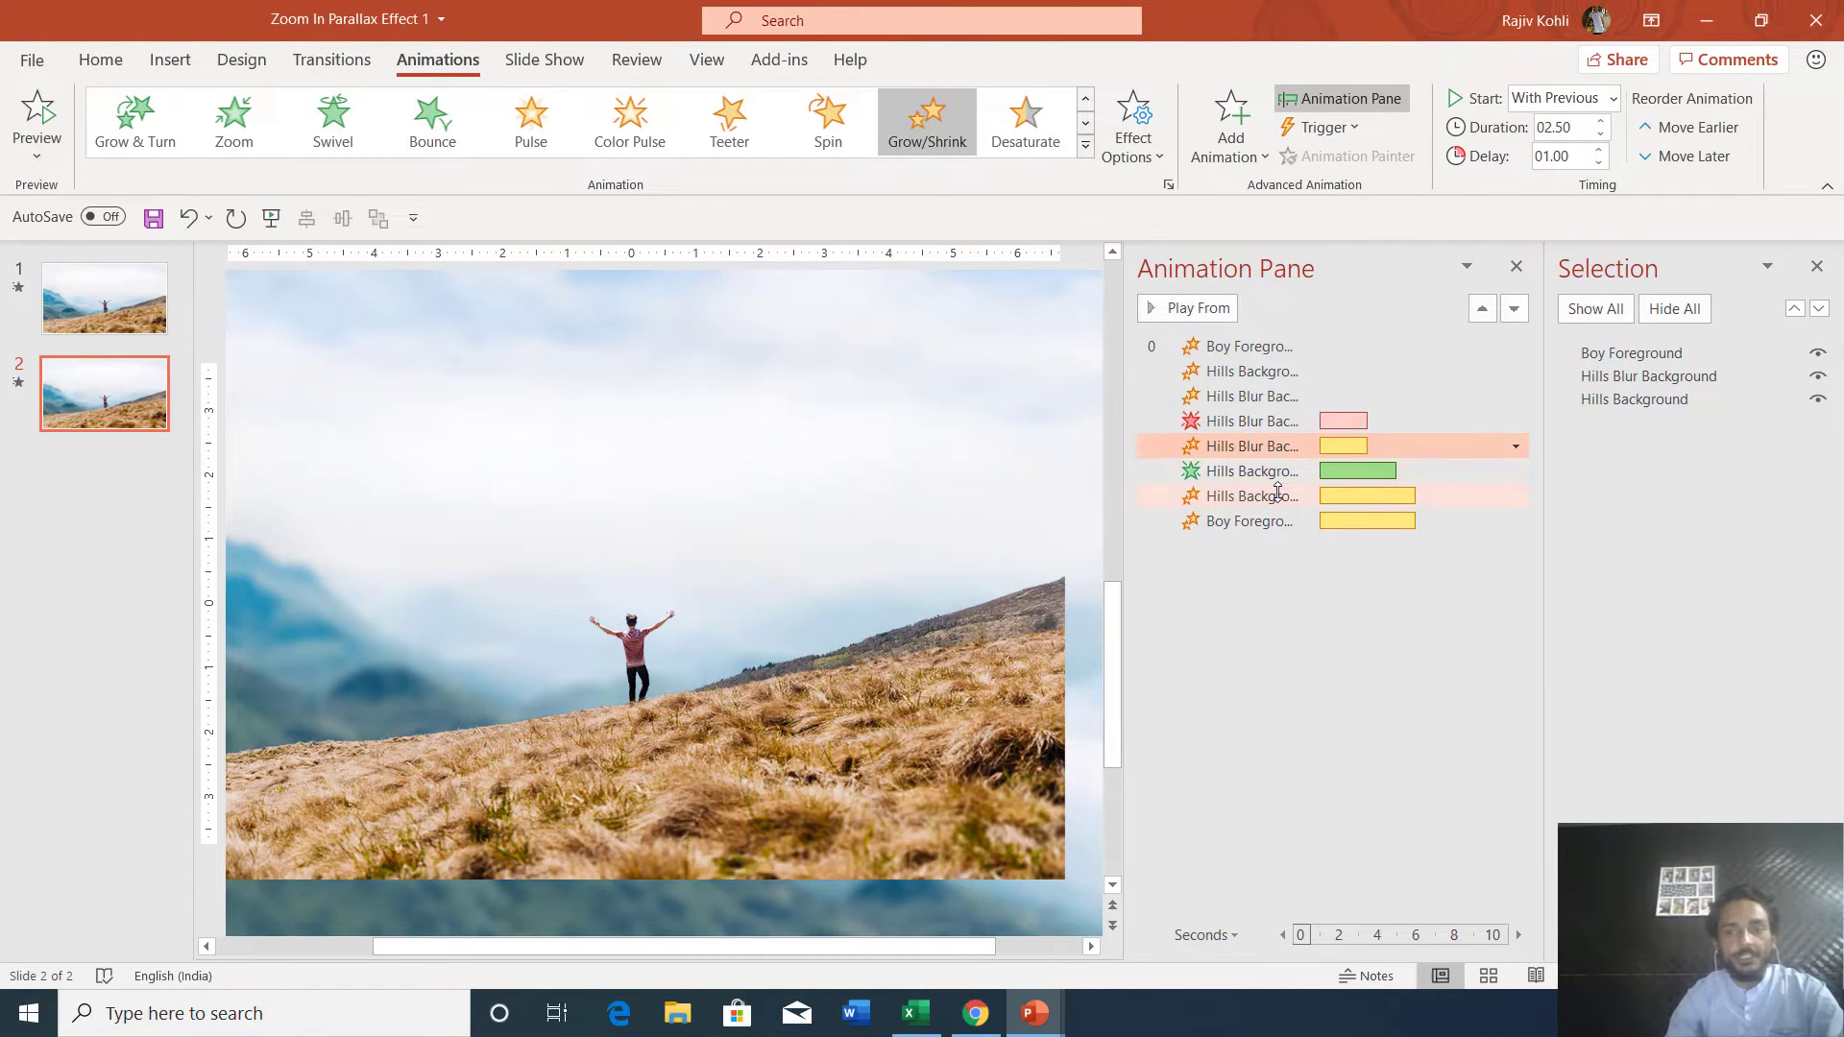
{"action": "double_click", "coordinate": [1266, 496]}
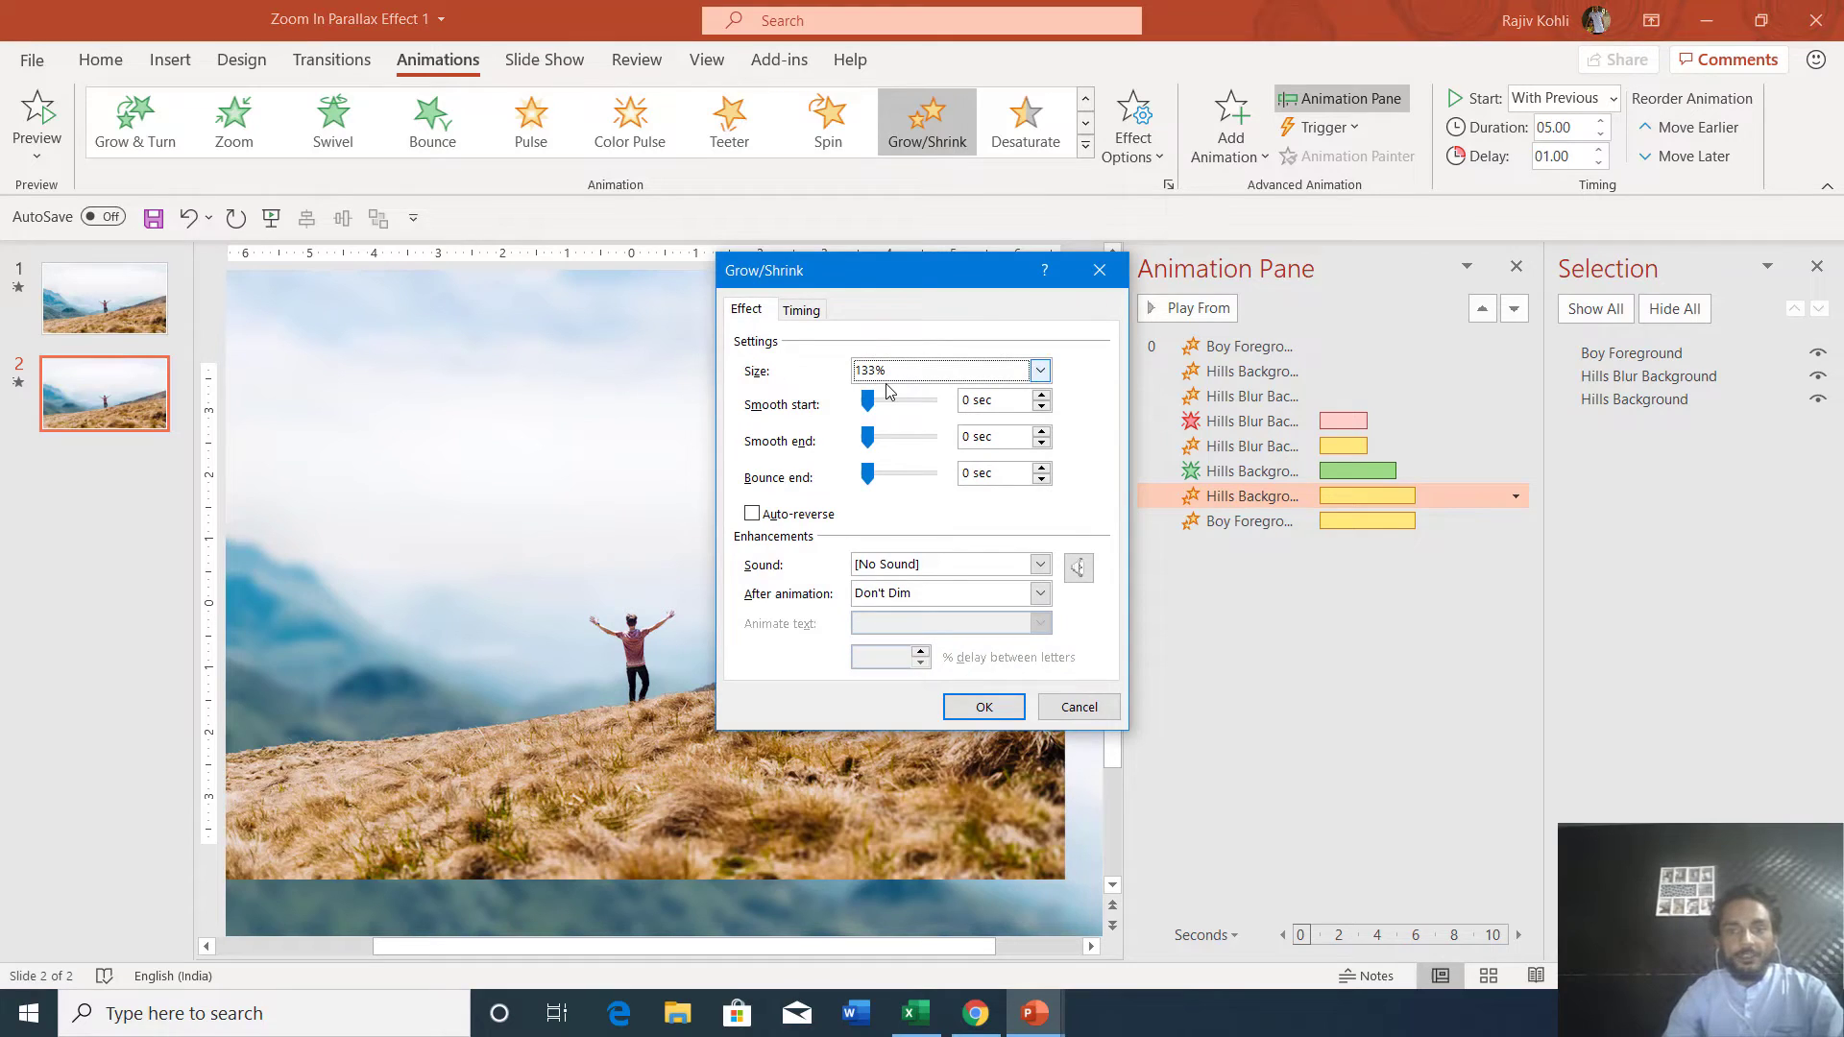
{"action": "key", "text": "Return"}
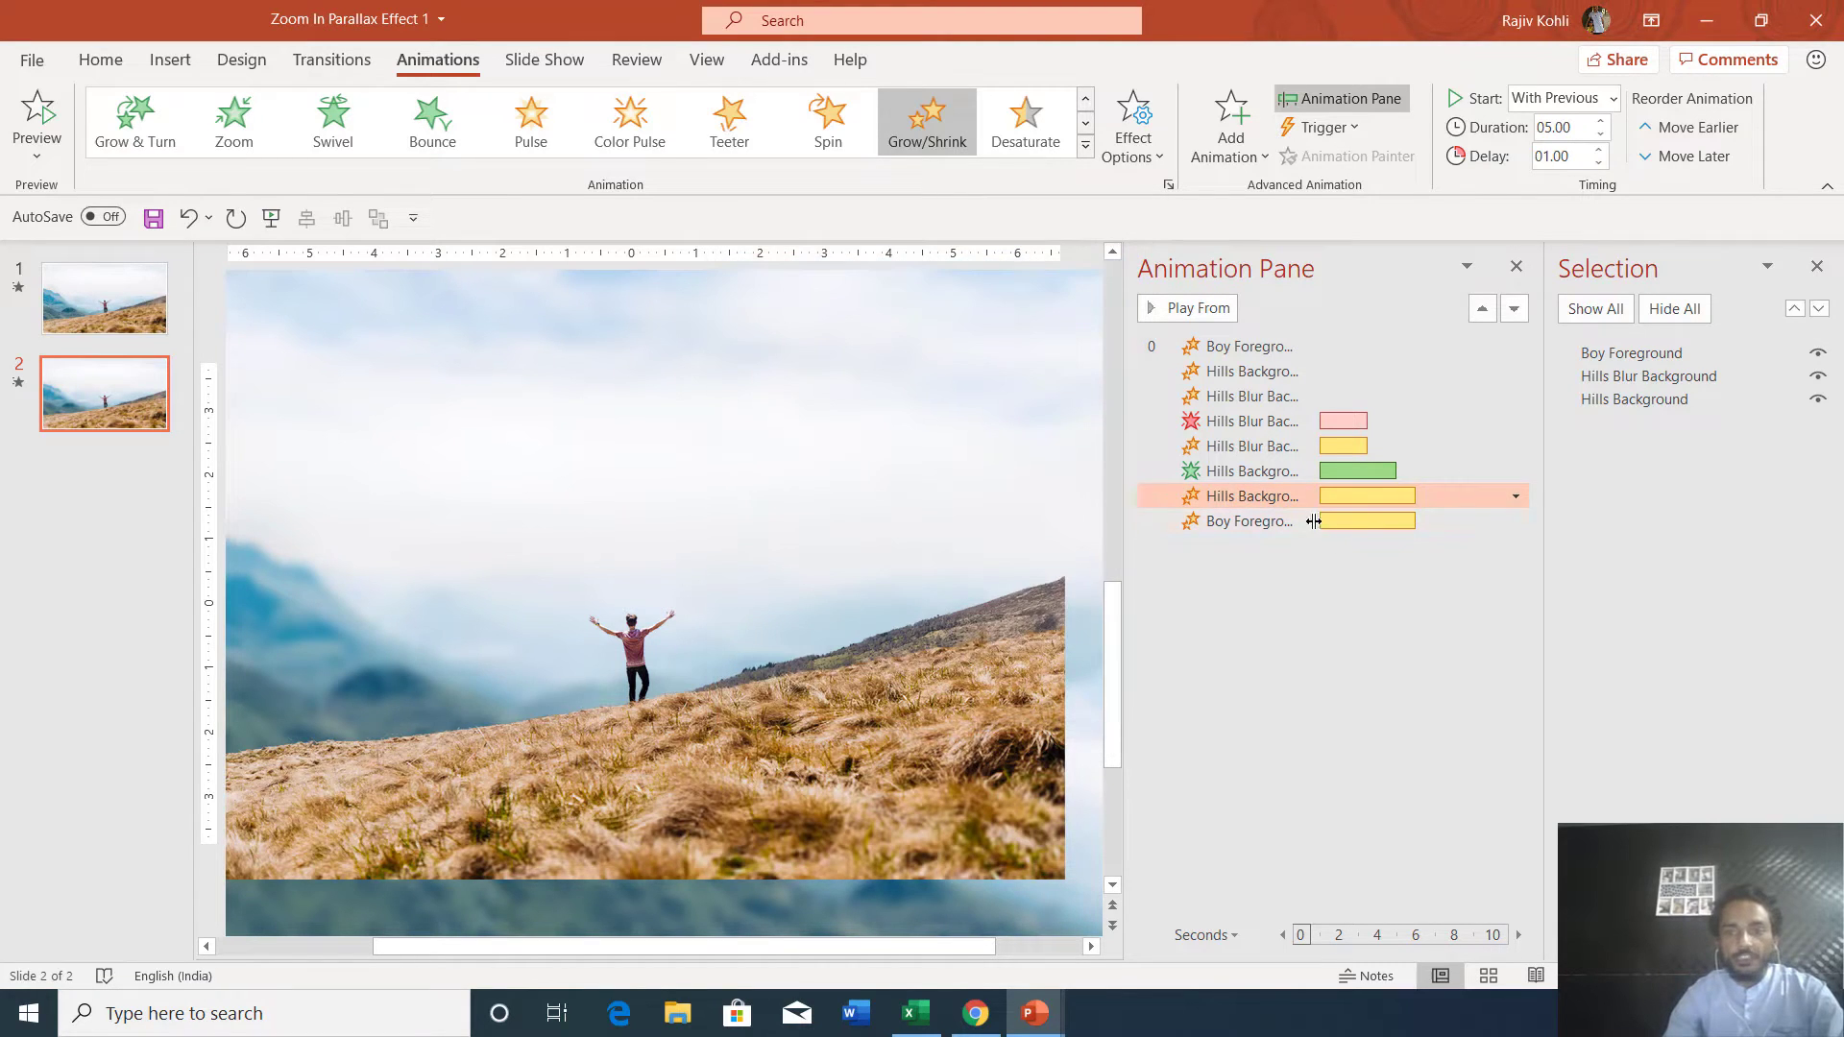
Check the Hills Background entrance and Hills Blur Background exit animations, and open the effect settings of Boy Foreground's second Grow/Shrink animation.
{"action": "left_click", "coordinate": [1300, 472]}
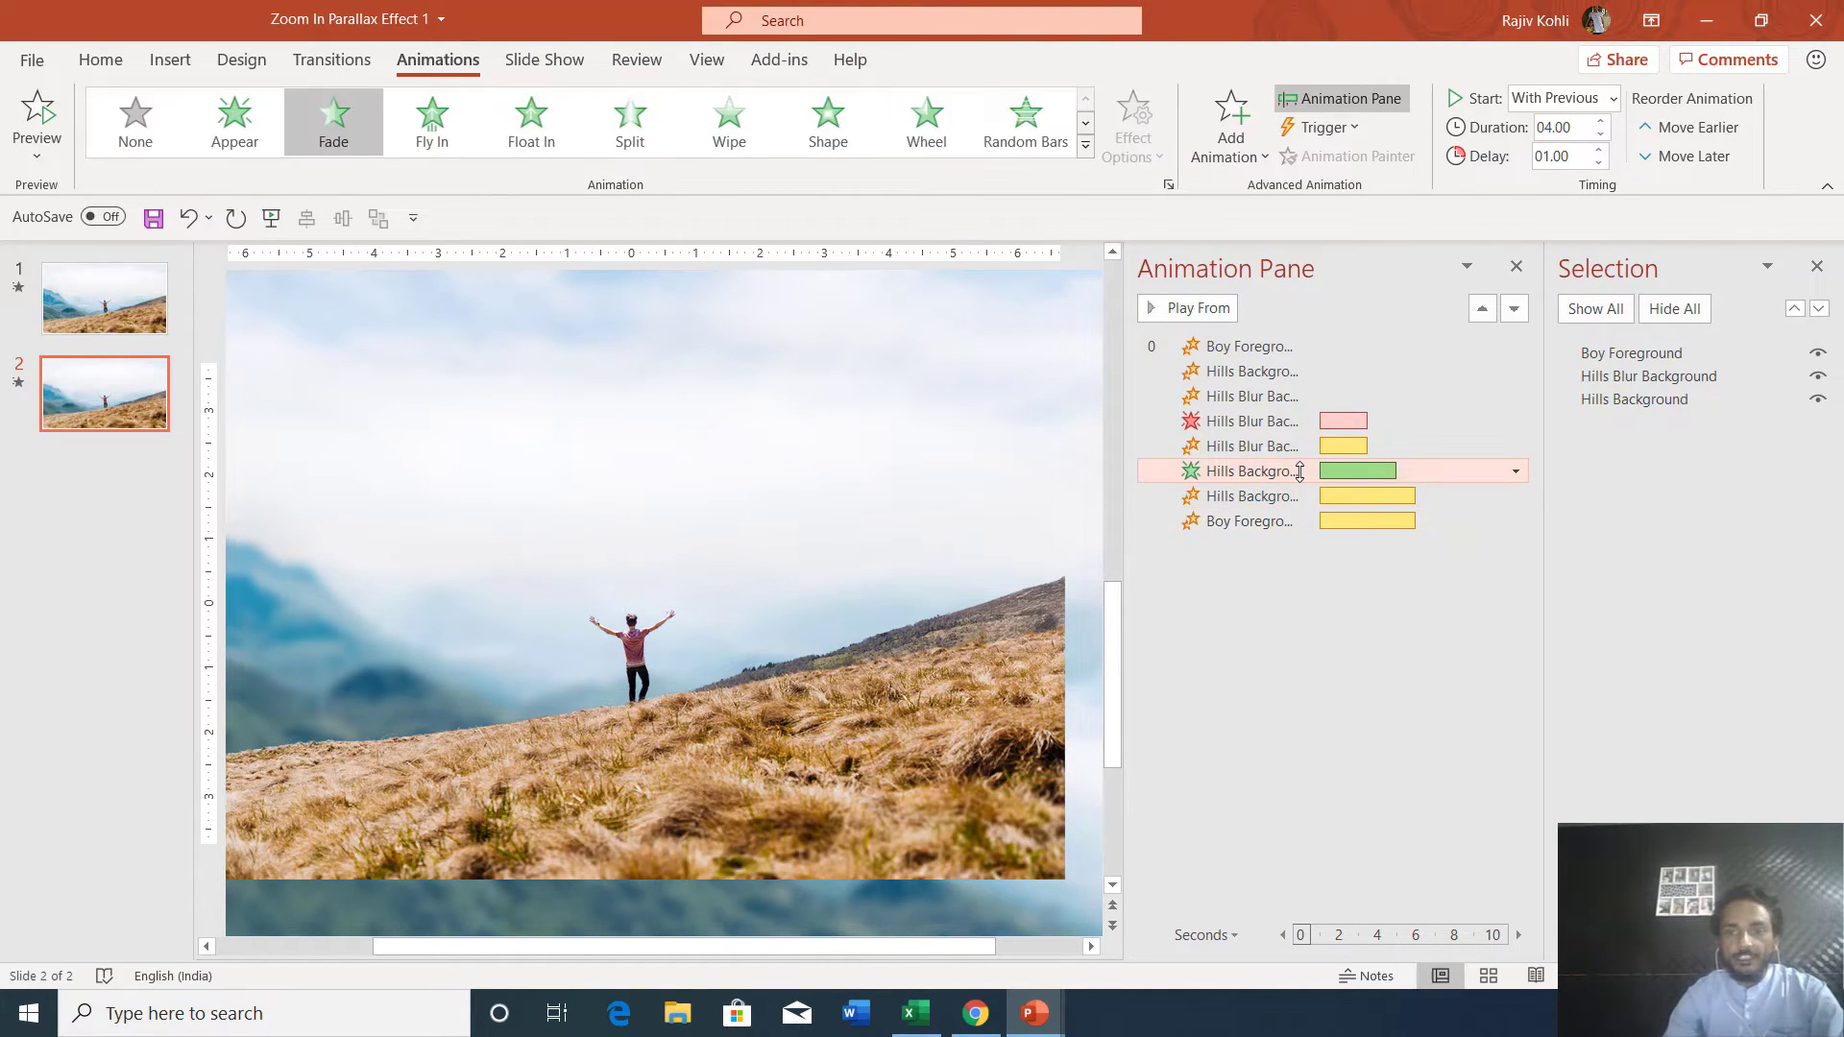
{"action": "left_click", "coordinate": [1301, 421]}
{"action": "double_click", "coordinate": [1273, 524]}
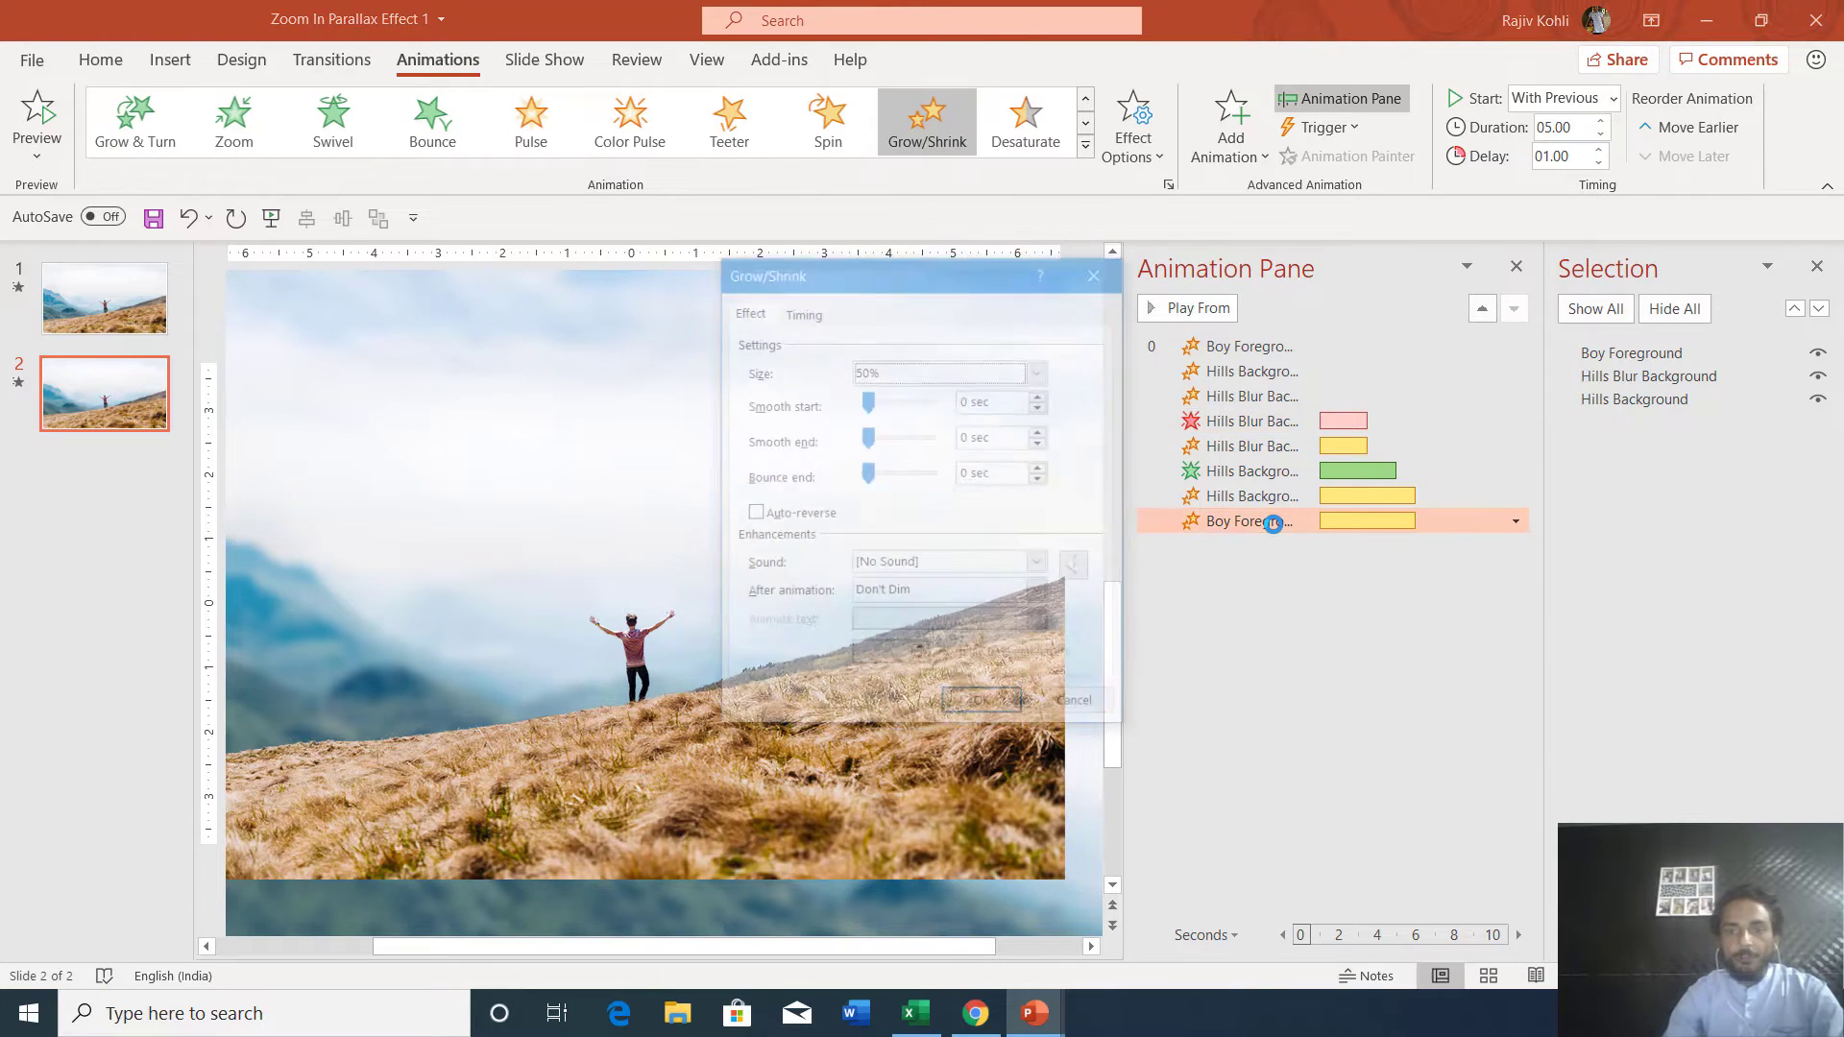